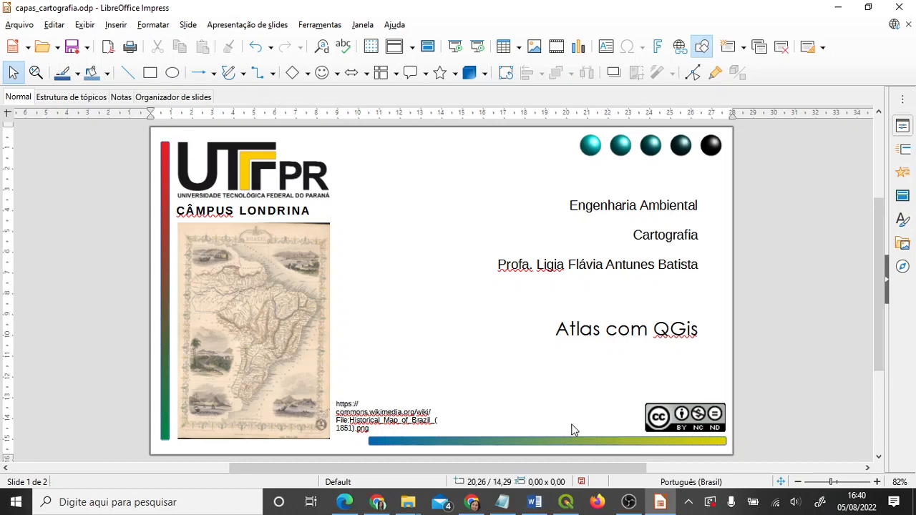
Switch to QGIS and examine the cnivel_5m contours and the 23S525SN_decliv_porcent slope raster over Londrina.
left_click(570, 506)
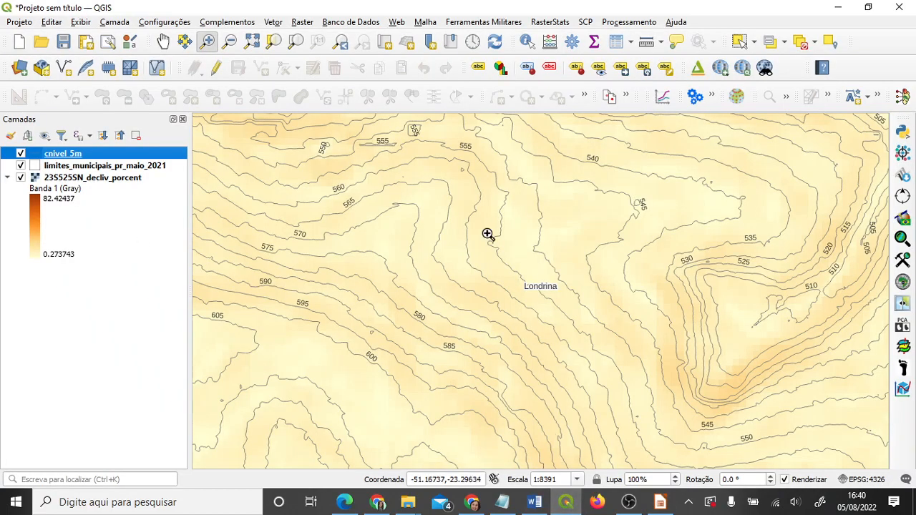
scroll(488, 327, "down", 3)
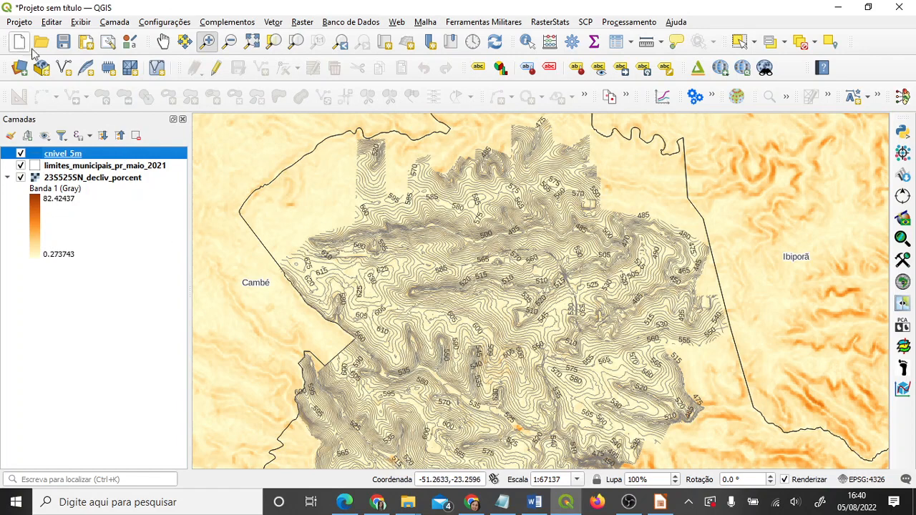
left_click(80, 179)
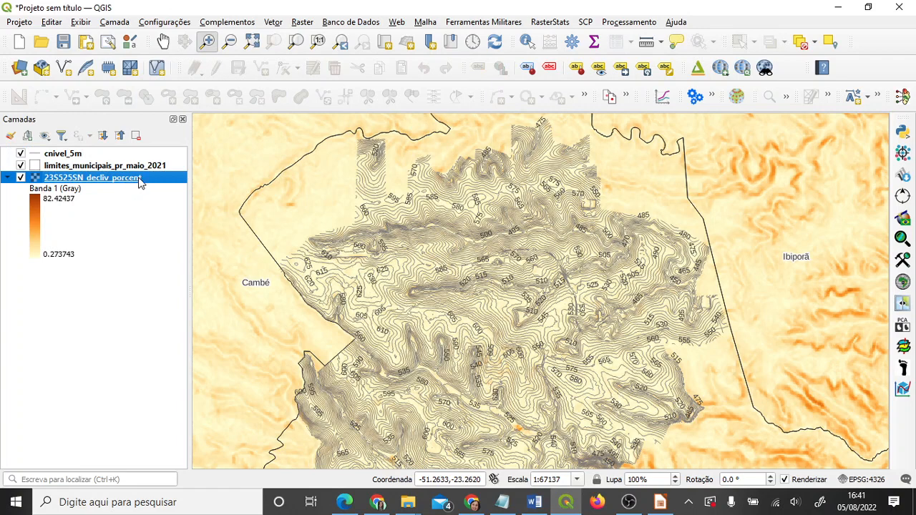
mouse_move(140, 182)
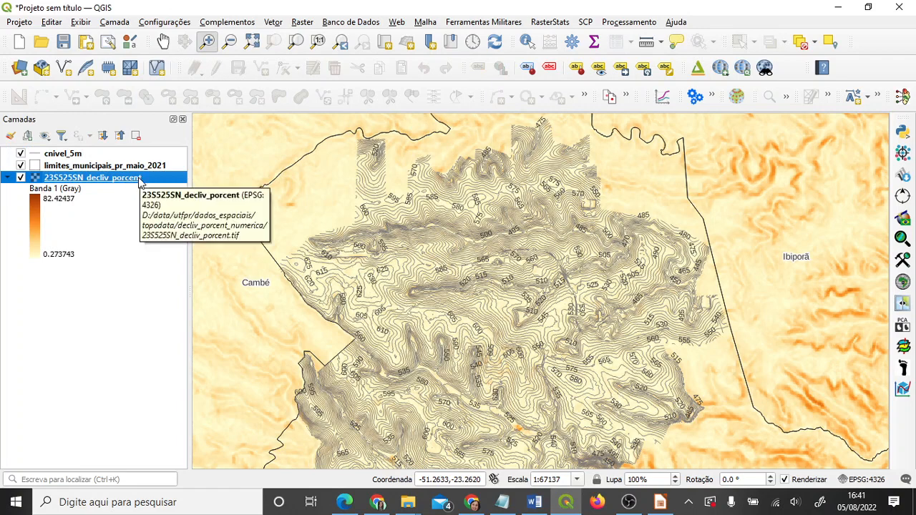
left_click(74, 156)
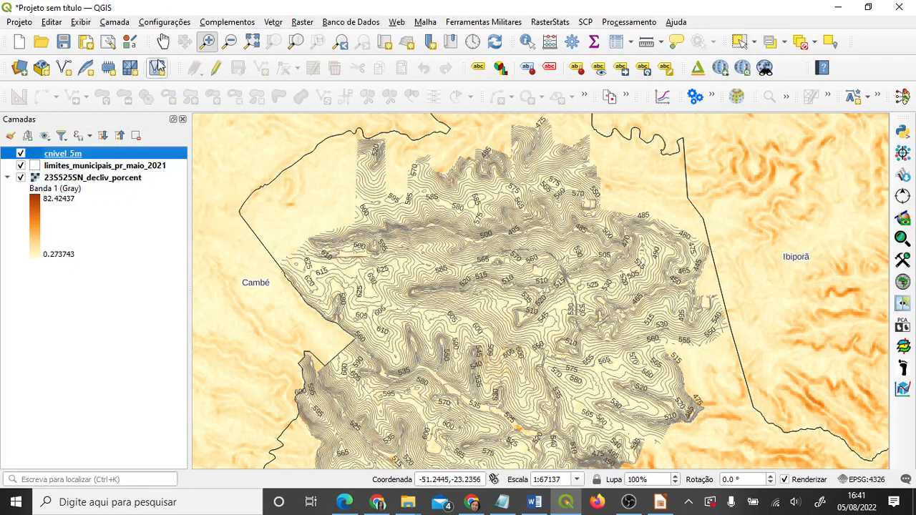
View the full extent of the limites_municipais_pr_maio_2021 layer, then examine the contour-covered area of Londrina.
left_click(163, 41)
left_click(125, 169)
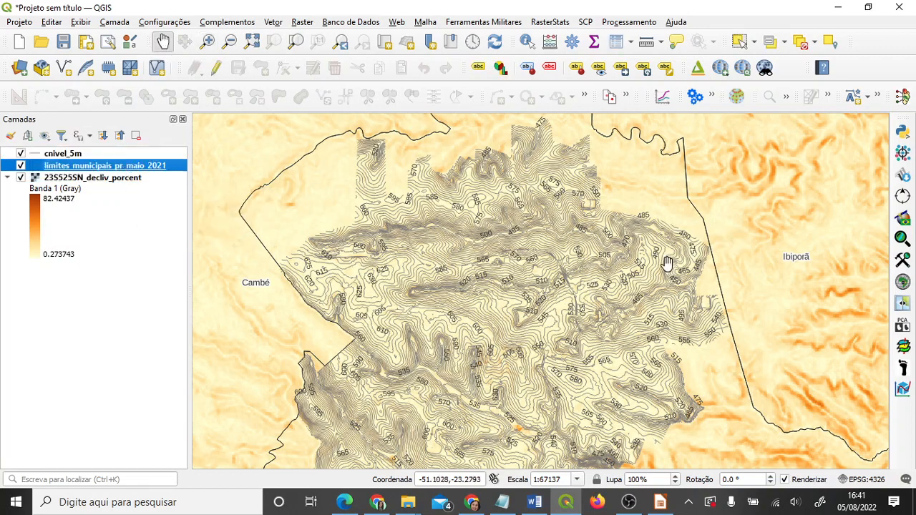
scroll(619, 300, "down", 1)
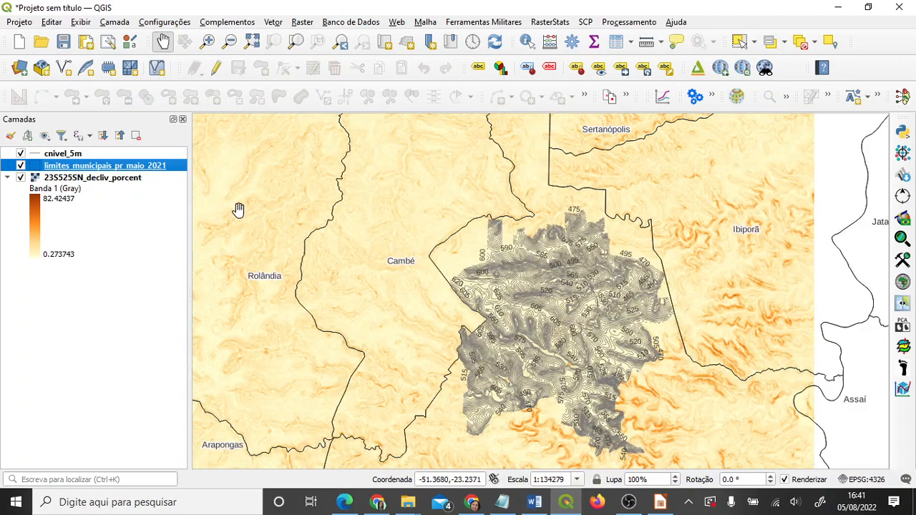
left_click(295, 41)
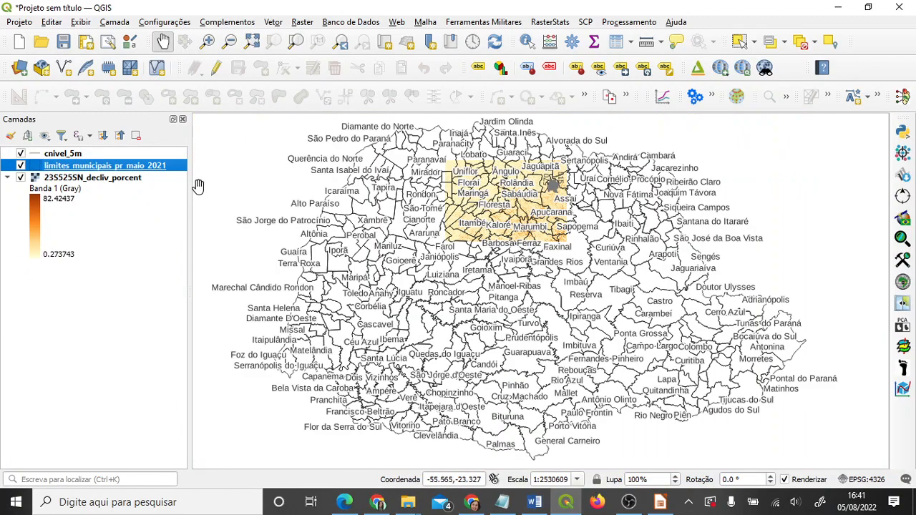
left_click(207, 41)
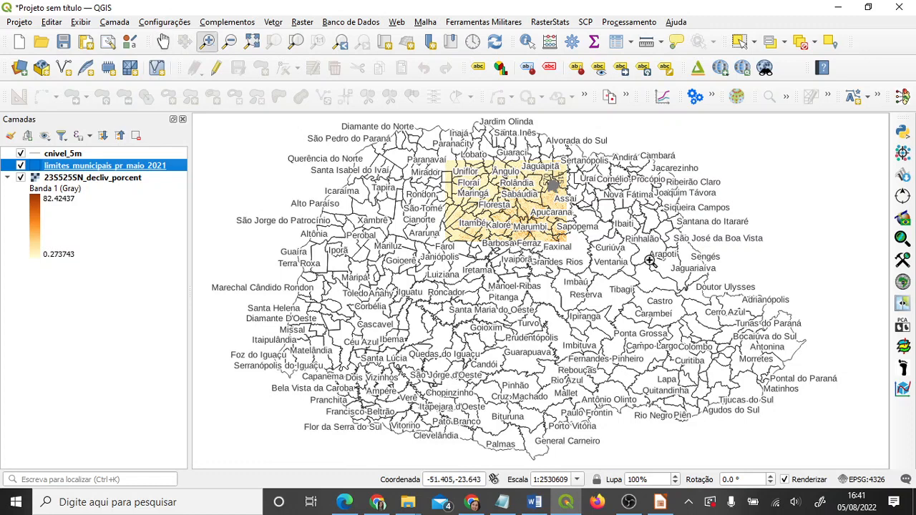
left_click_drag(535, 169, 578, 208)
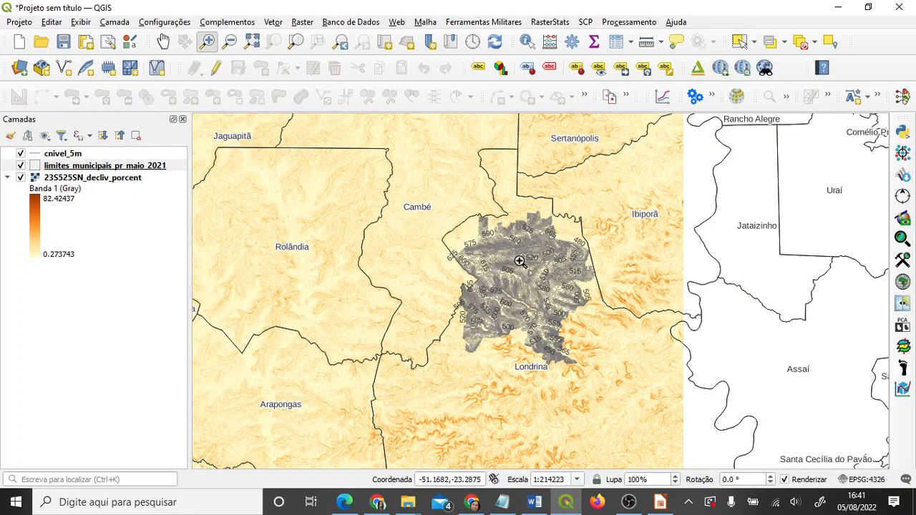
left_click_drag(462, 234, 582, 362)
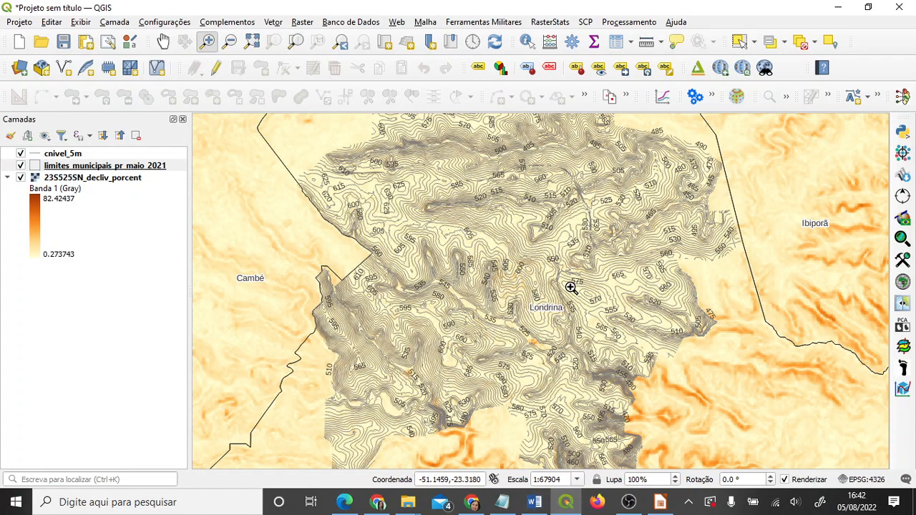
Set the project's coordinate reference system to SIRGAS 2000 / UTM zone 22S (EPSG:31982).
left_click(861, 480)
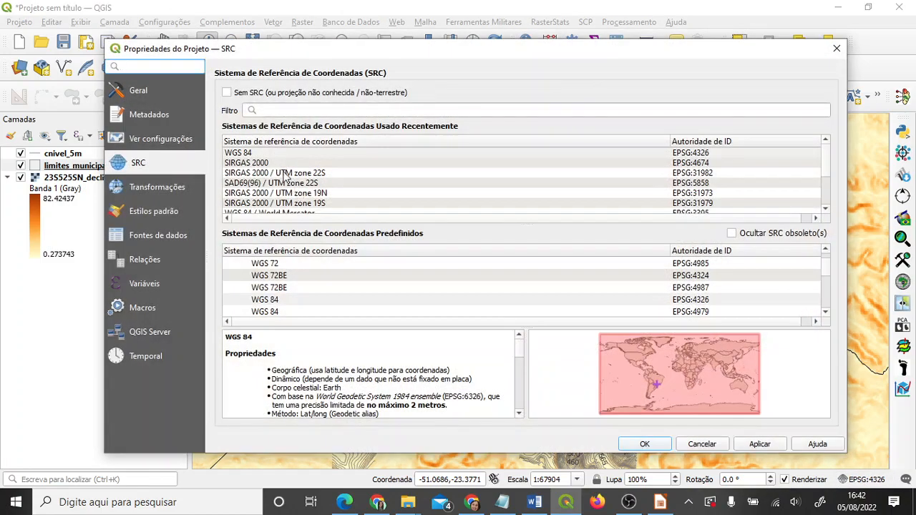
left_click(285, 173)
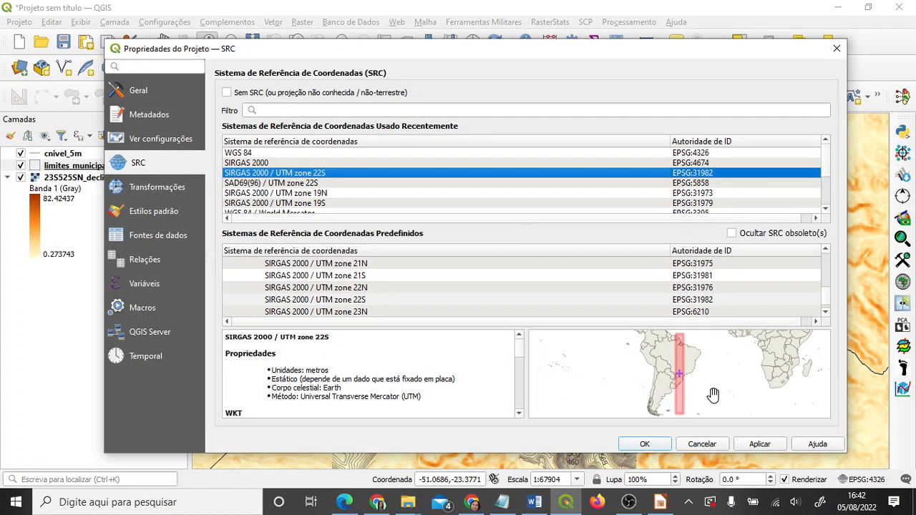
left_click(759, 444)
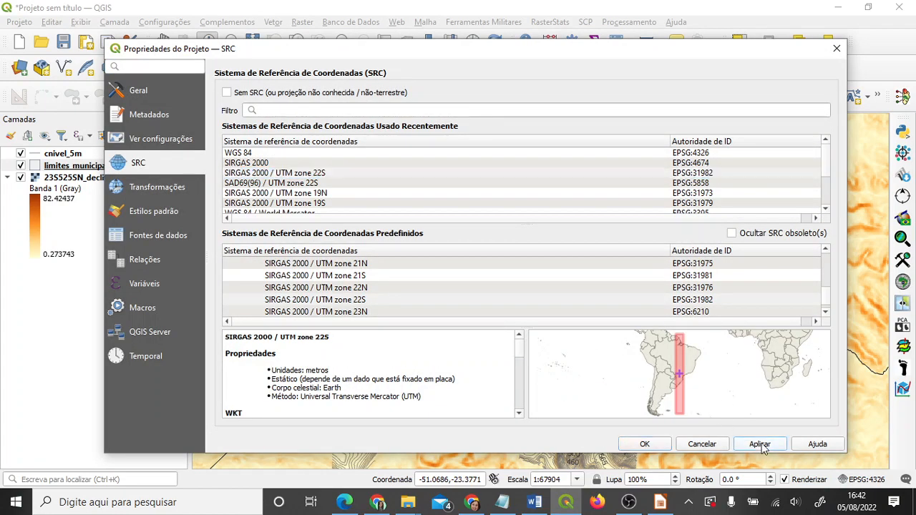
left_click(654, 444)
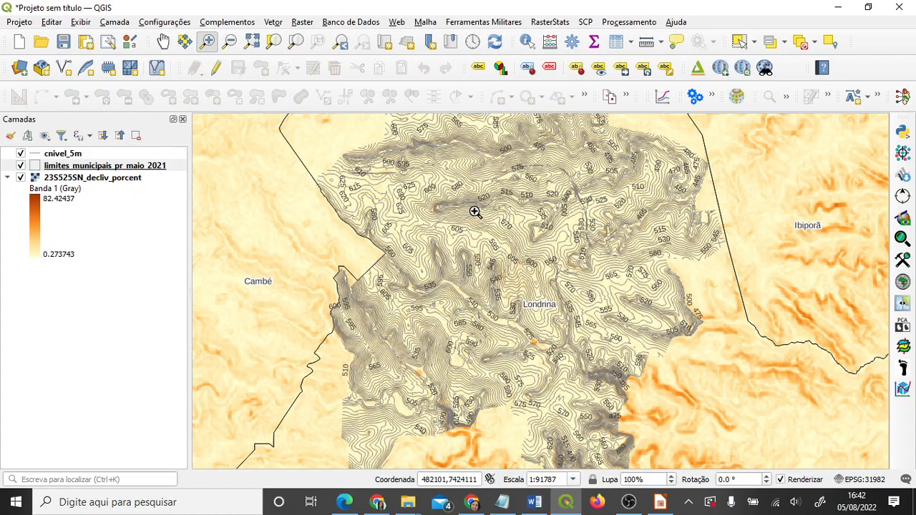
Measure the west-to-east width of the visible map area around the steep valley head in Londrina.
left_click_drag(409, 178, 496, 241)
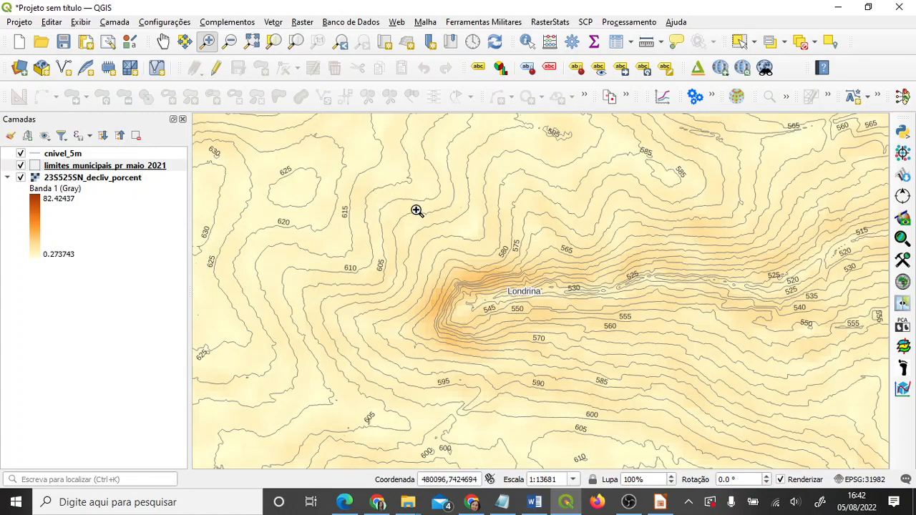
left_click(555, 315)
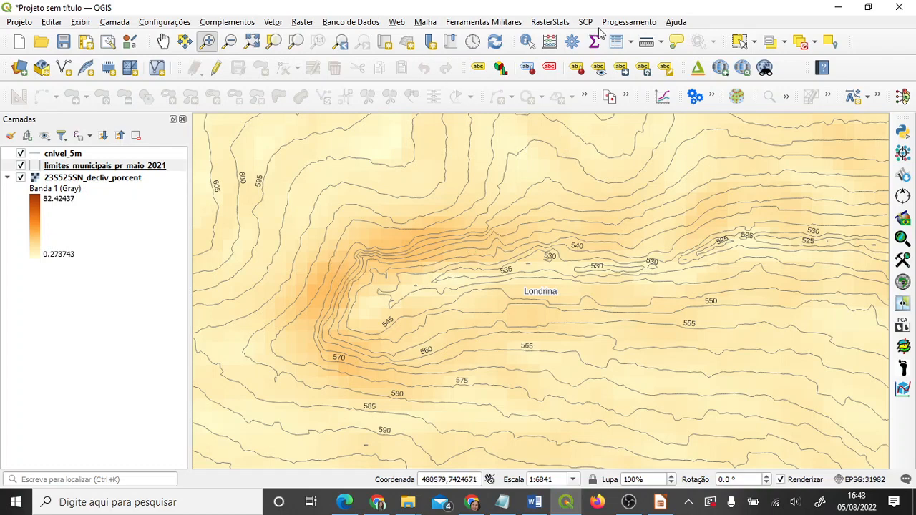
left_click(646, 43)
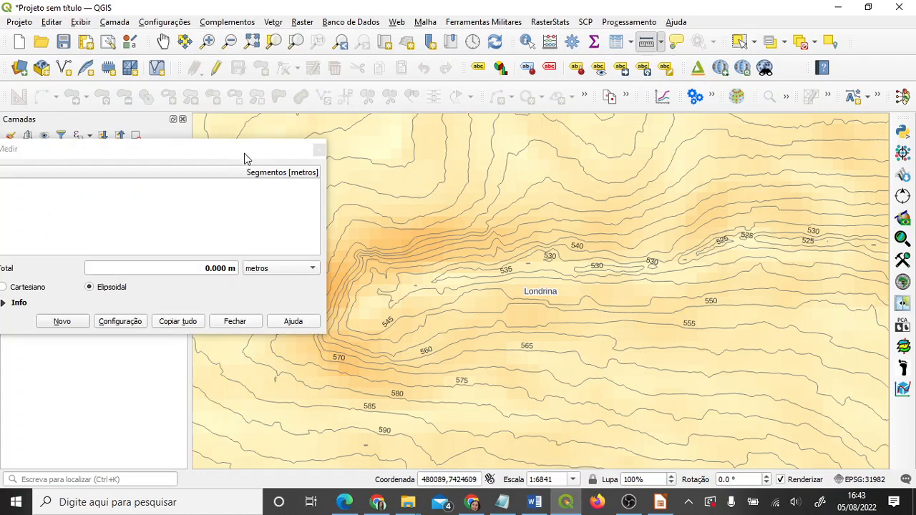
left_click_drag(246, 156, 229, 332)
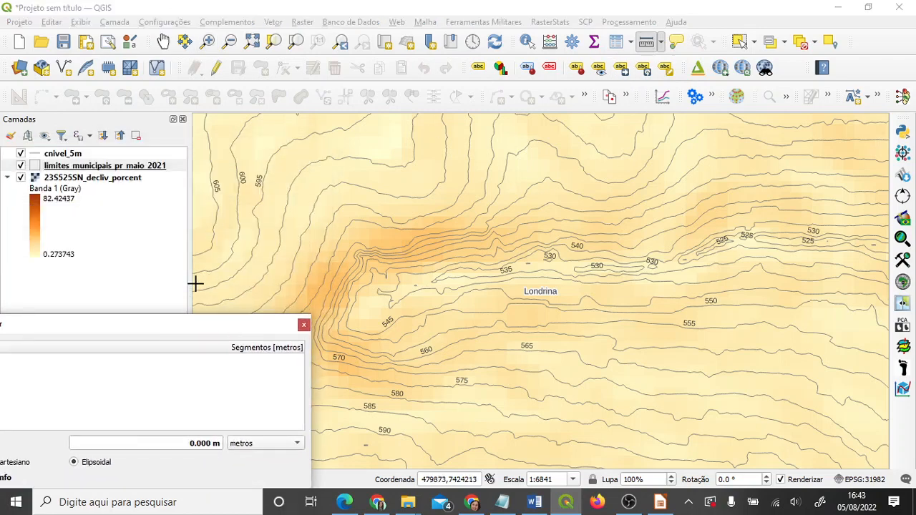
left_click(195, 284)
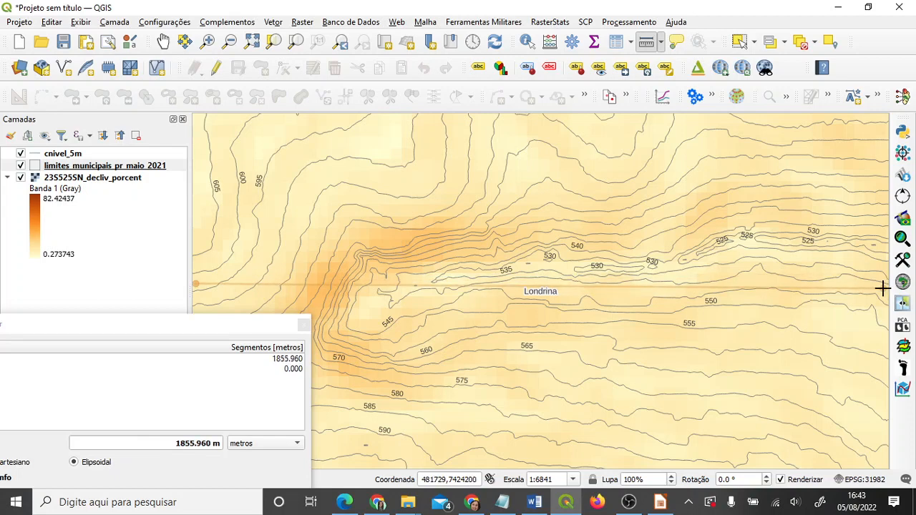
right_click(882, 287)
Measure the north-to-south height of the same visible map area and end the measurement.
left_click(542, 116)
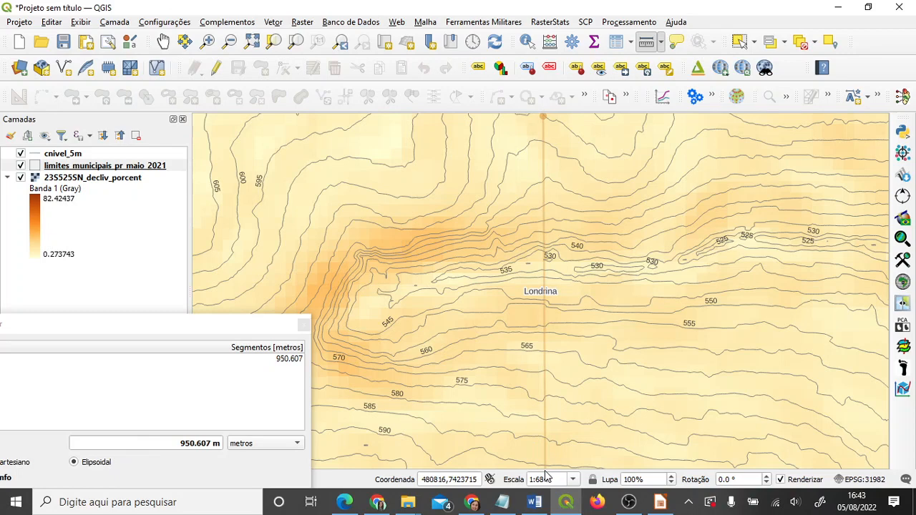
left_click(544, 465)
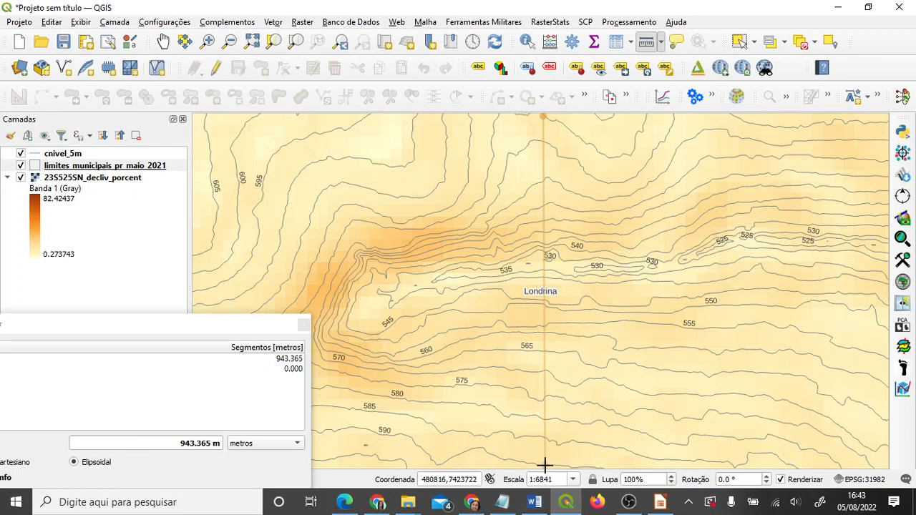
right_click(545, 465)
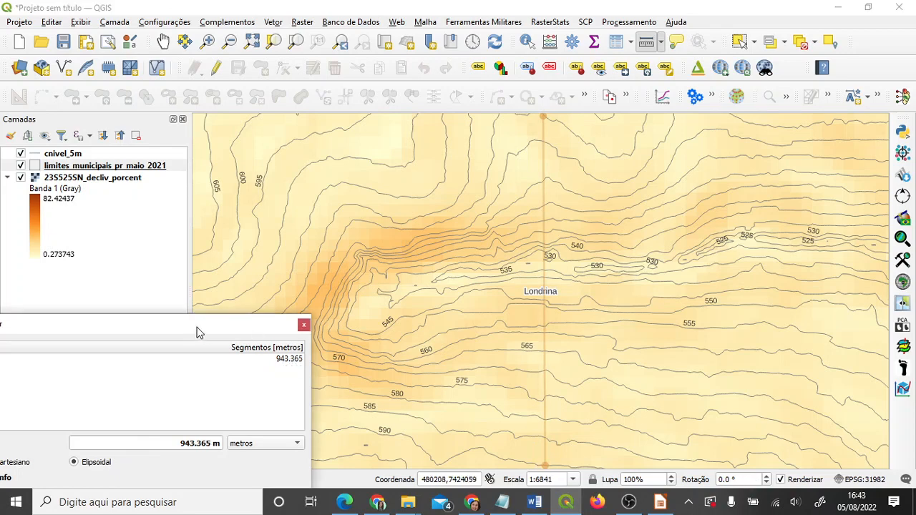
left_click_drag(198, 331, 369, 209)
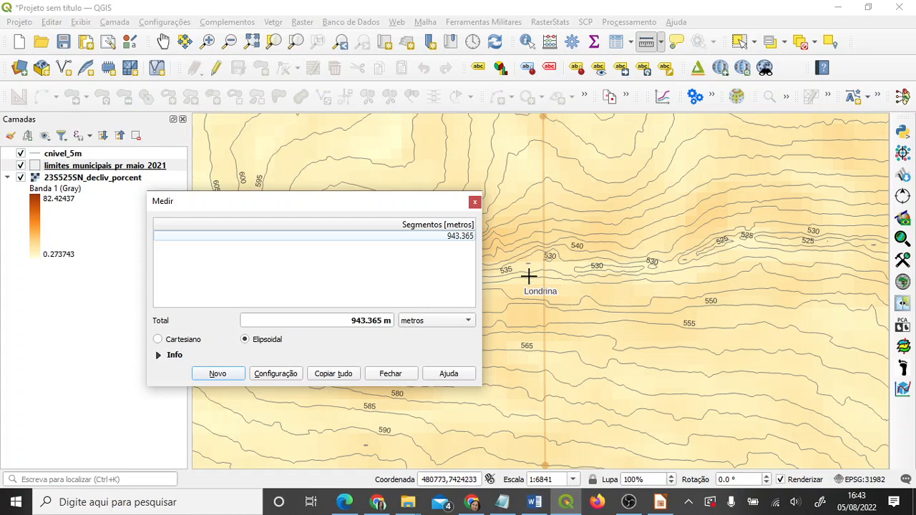
left_click(474, 203)
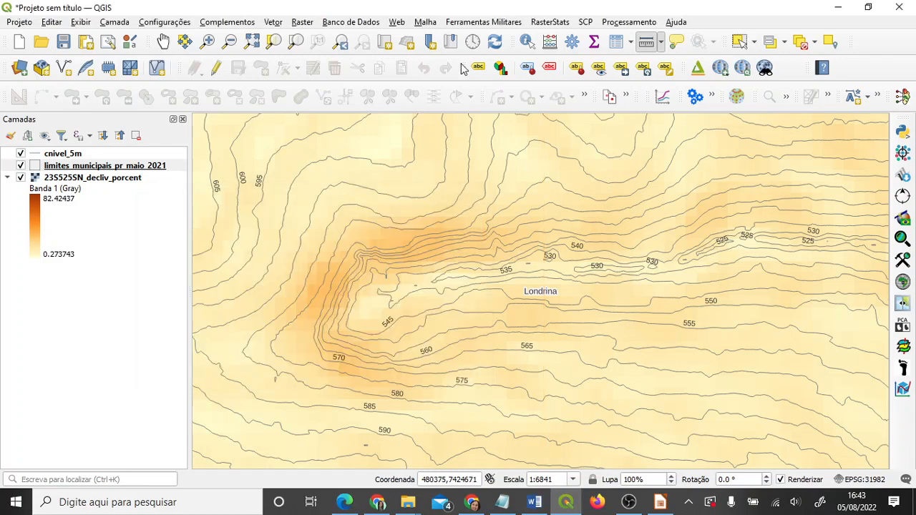
Start the vector grid creation tool and set the grid type to Retângulo (Polígono).
left_click(275, 22)
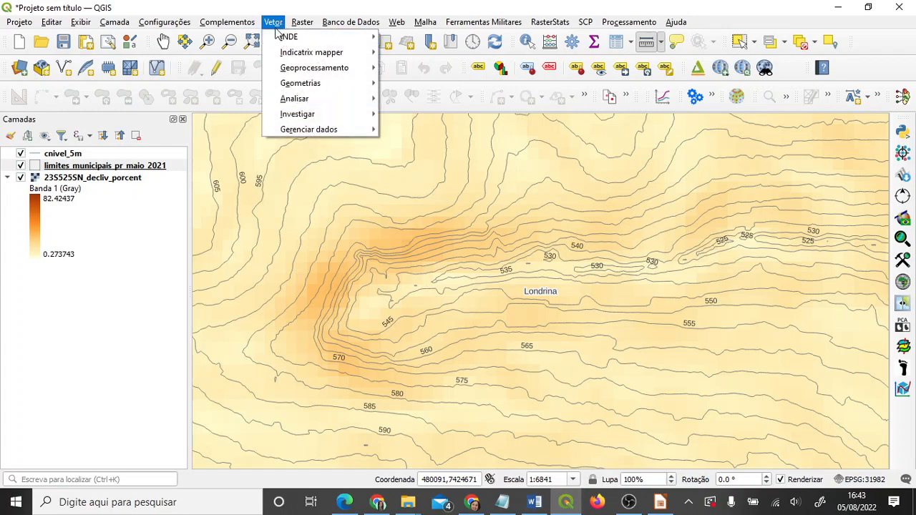
mouse_move(321, 75)
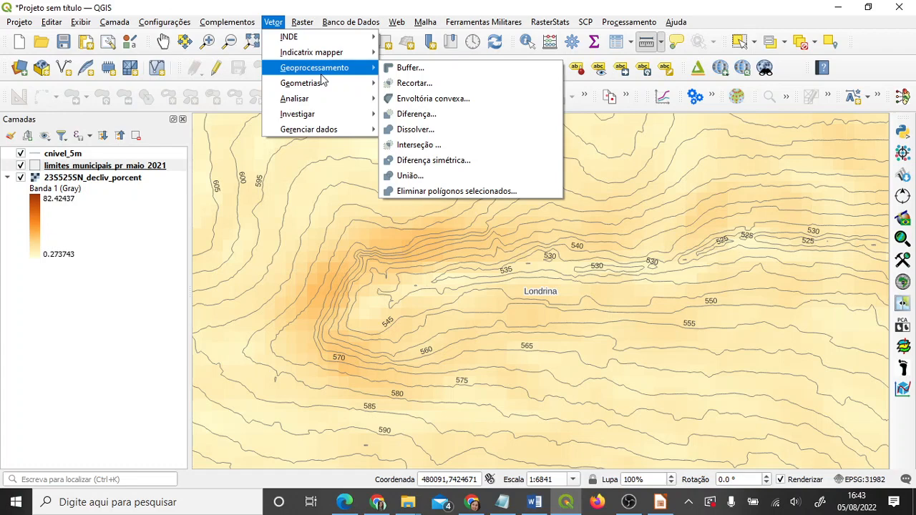
mouse_move(324, 101)
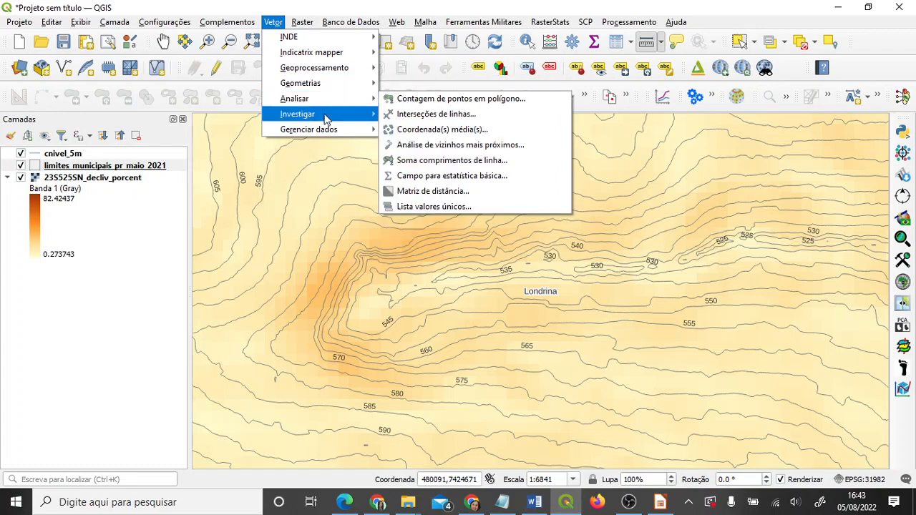
mouse_move(325, 118)
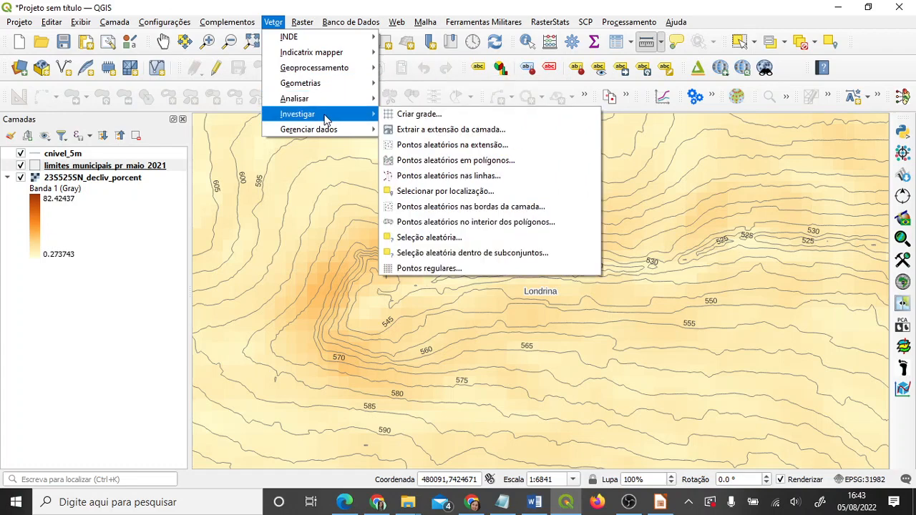
left_click(440, 115)
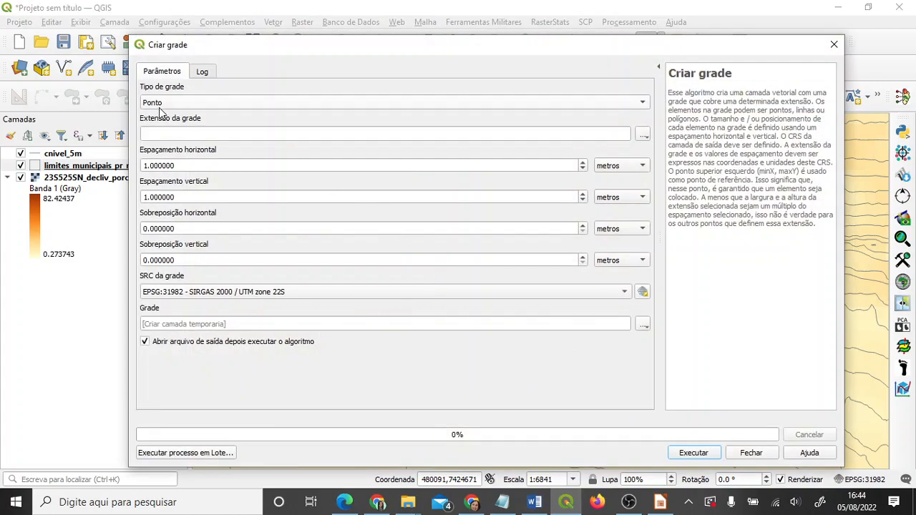
left_click(167, 105)
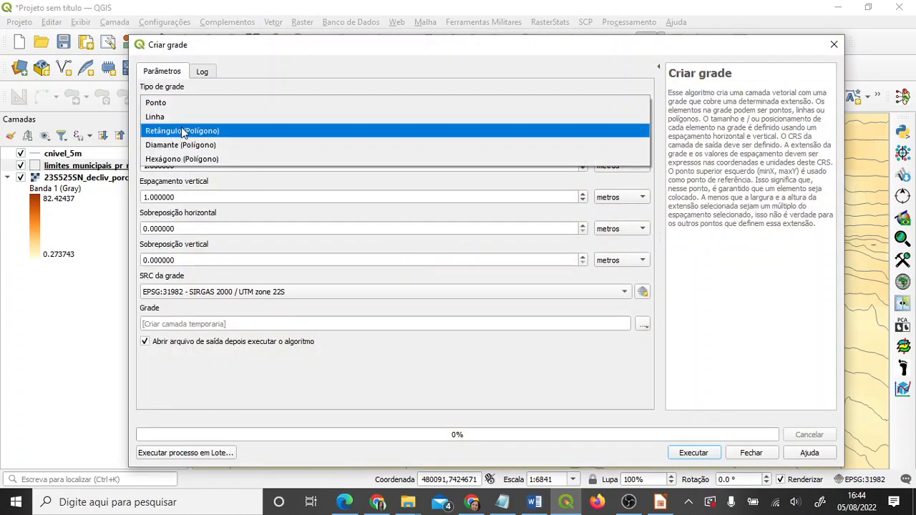
left_click(183, 131)
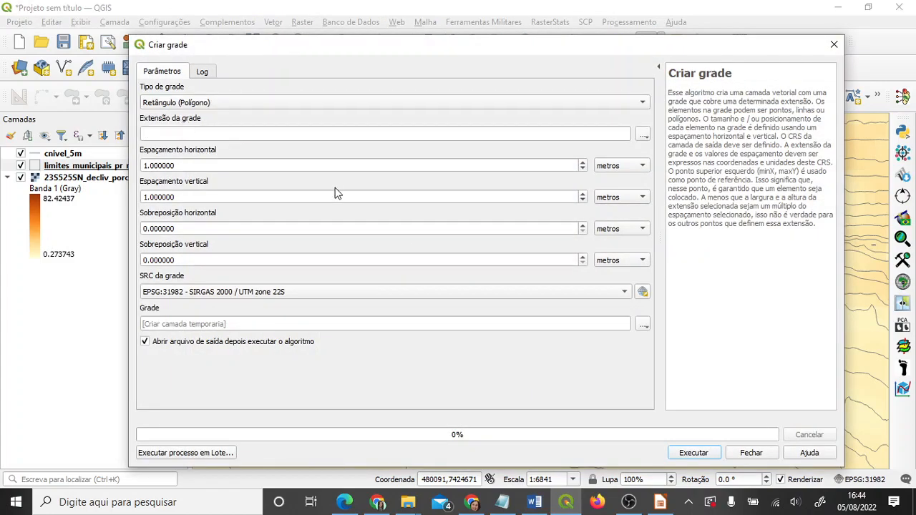
Calculate the grid extent from the cnivel_5m layer.
left_click(643, 135)
mouse_move(655, 152)
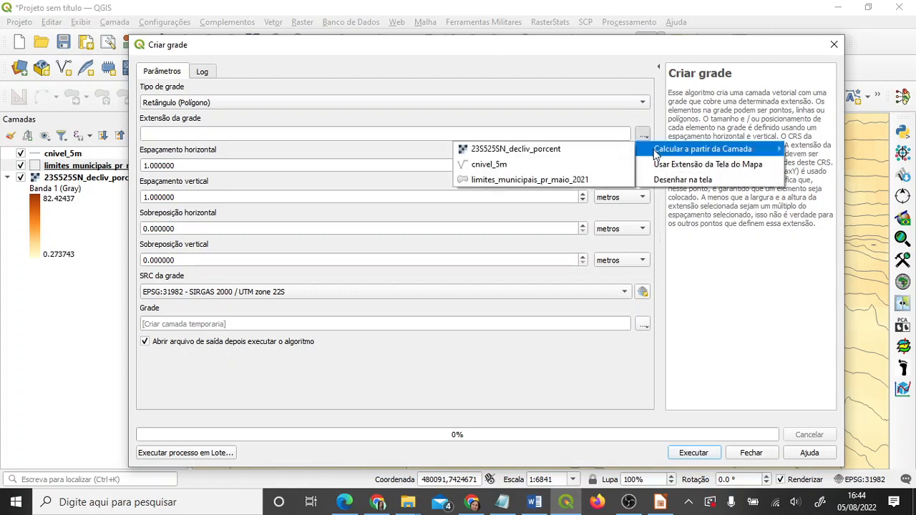
left_click(612, 158)
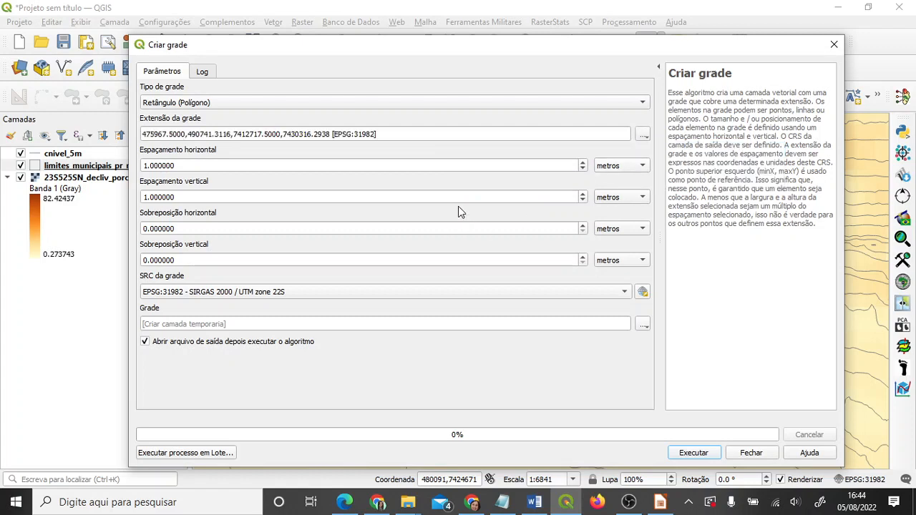
left_click(642, 135)
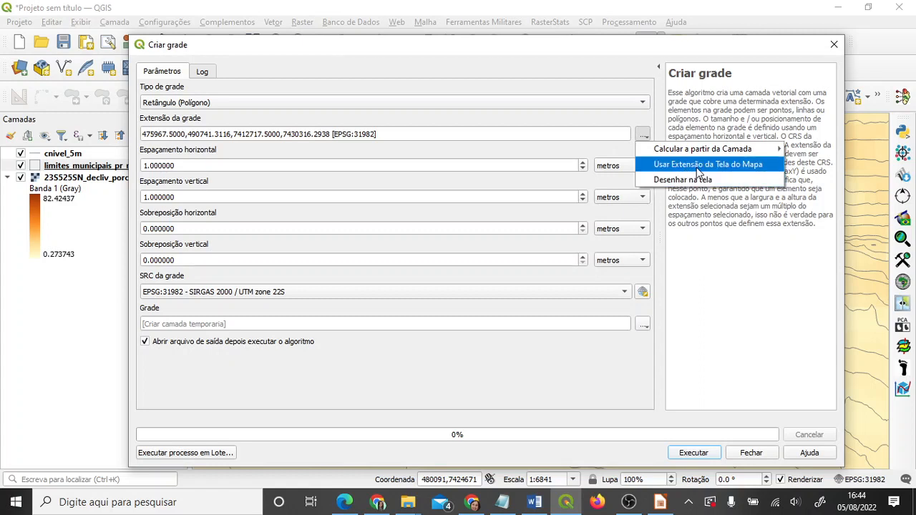
left_click(751, 454)
left_click(751, 454)
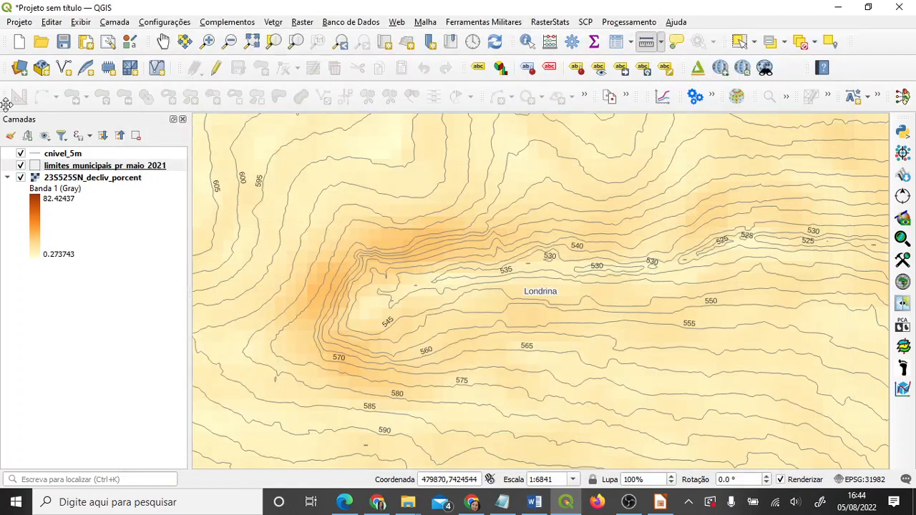
Examine the full extent of the cnivel_5m contours, the steep valley head and the central contour area around Londrina.
left_click(107, 154)
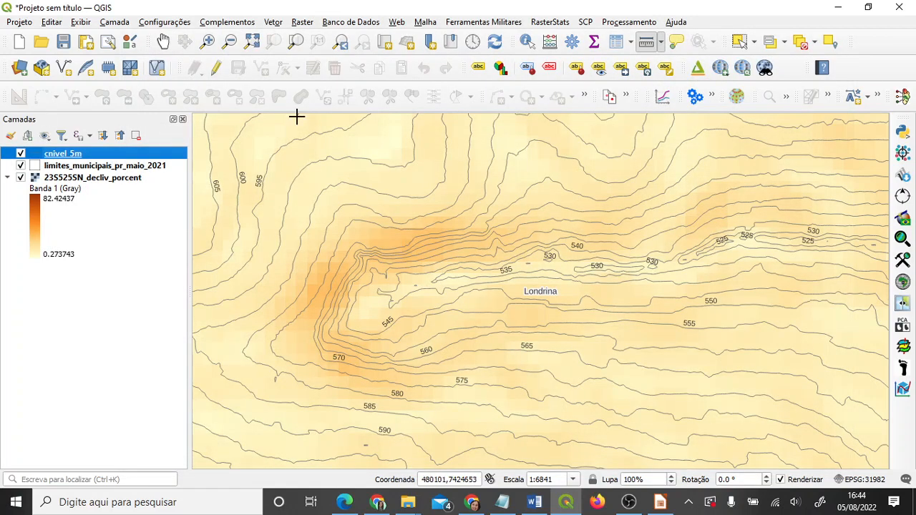
left_click(296, 43)
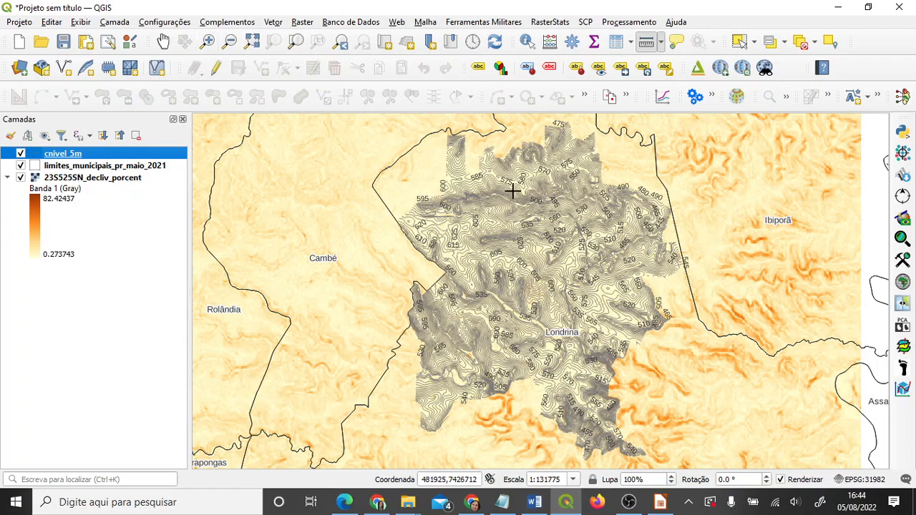
left_click(207, 41)
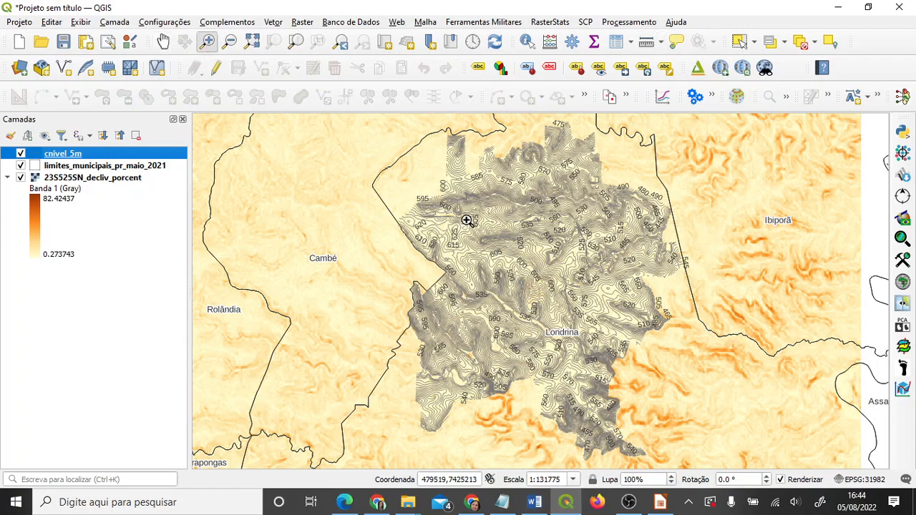
left_click_drag(466, 221, 532, 256)
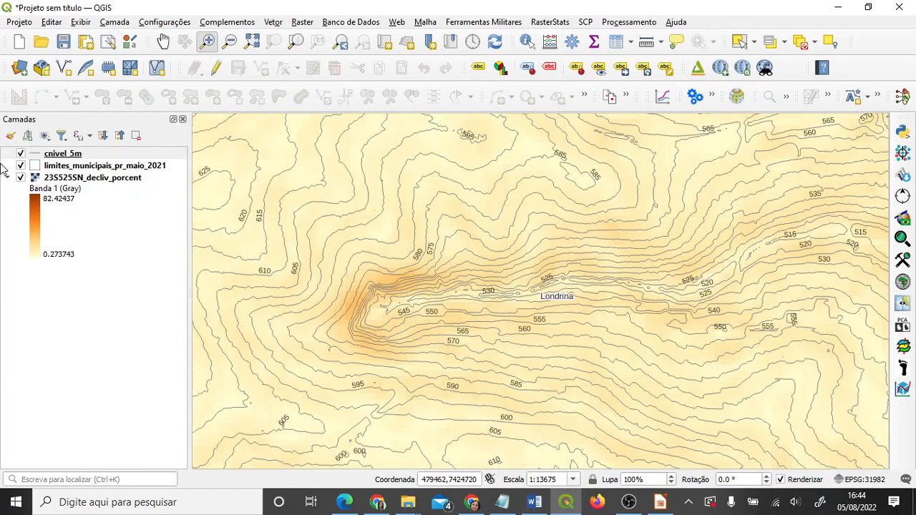
left_click(77, 155)
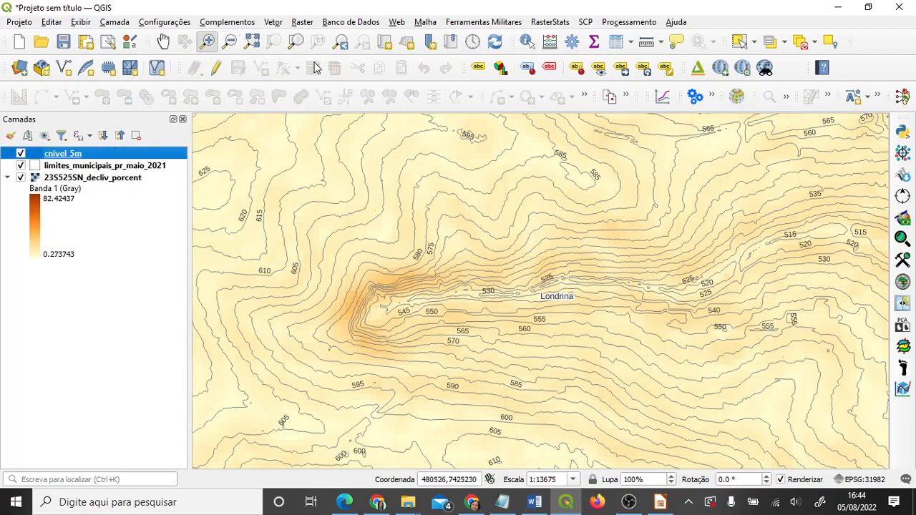
left_click(341, 44)
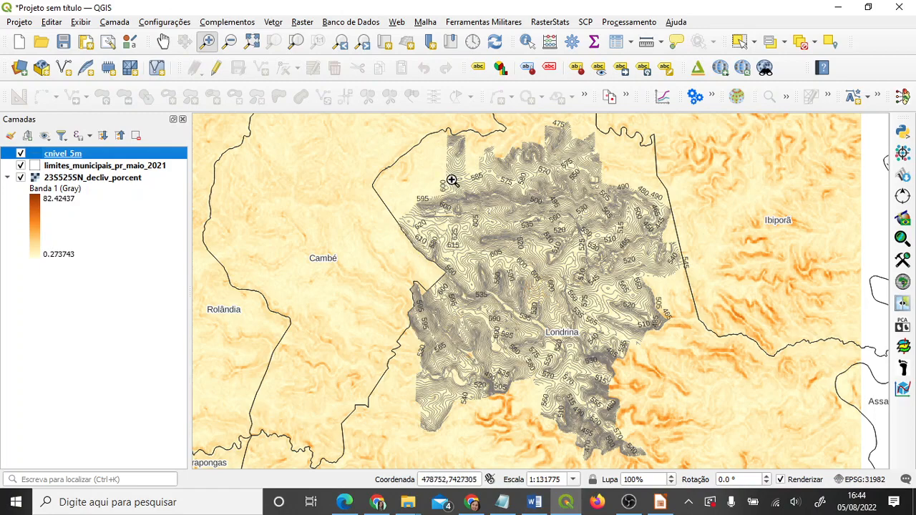
left_click_drag(435, 186, 653, 395)
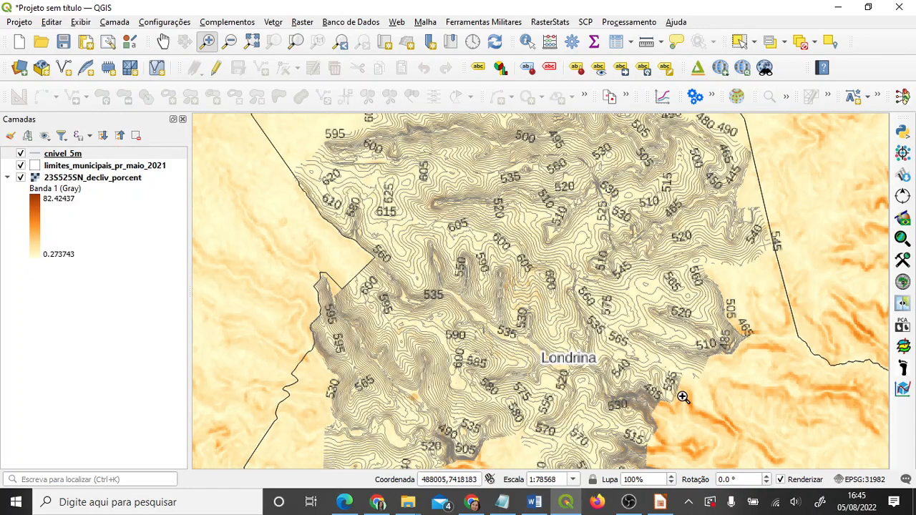
Start the vector grid creation tool again and set the grid type to Retângulo (Polígono).
left_click(276, 24)
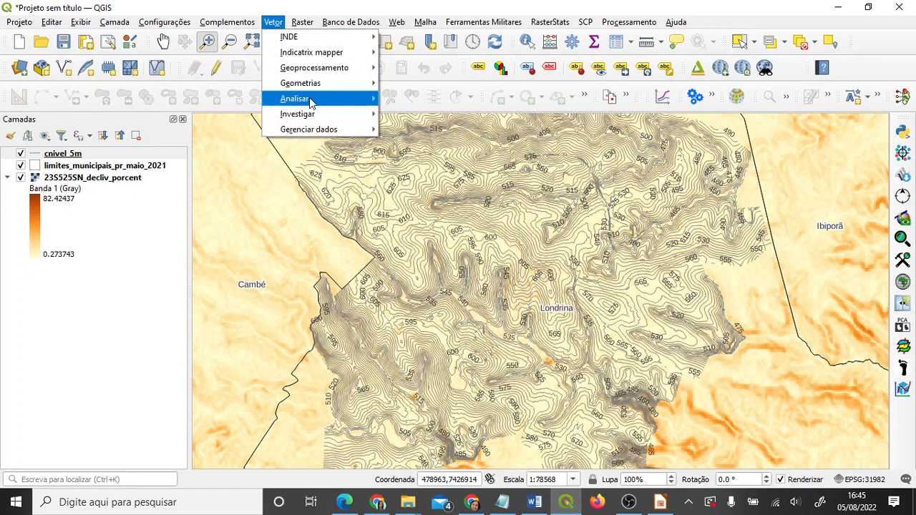
mouse_move(312, 104)
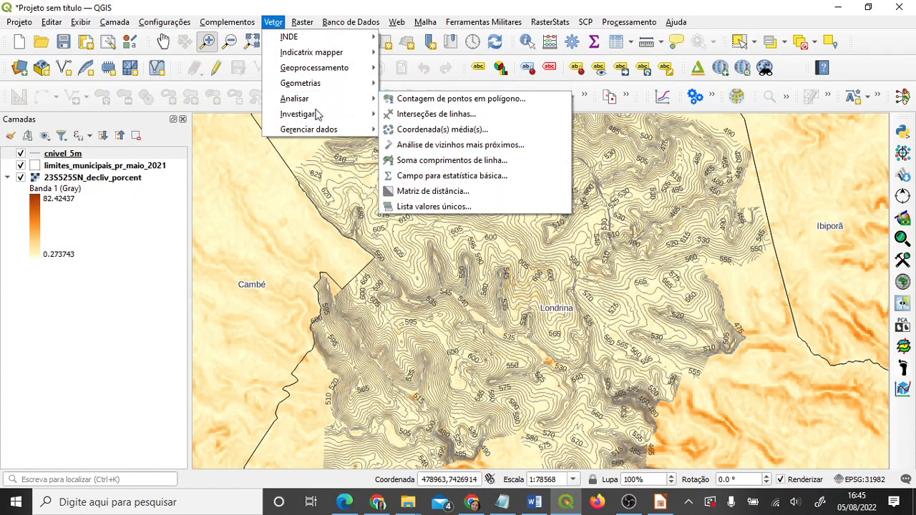
left_click(411, 113)
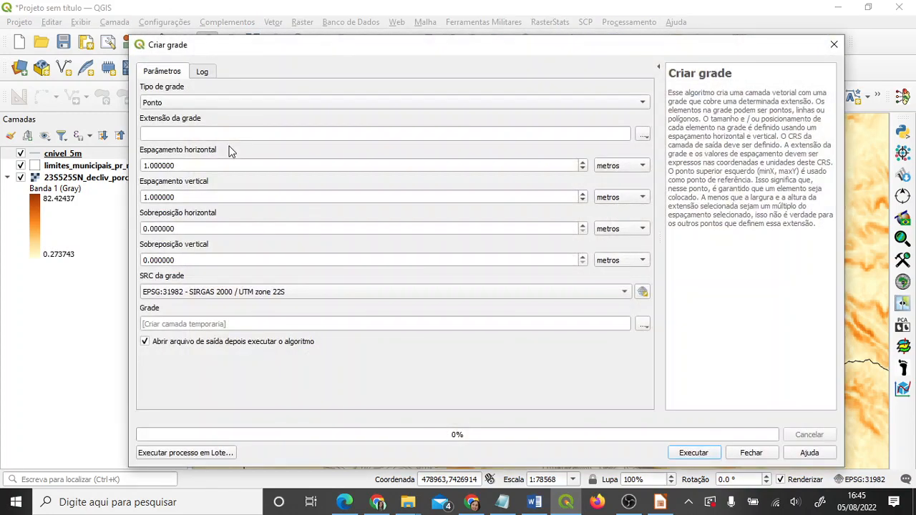
left_click(190, 103)
left_click(194, 131)
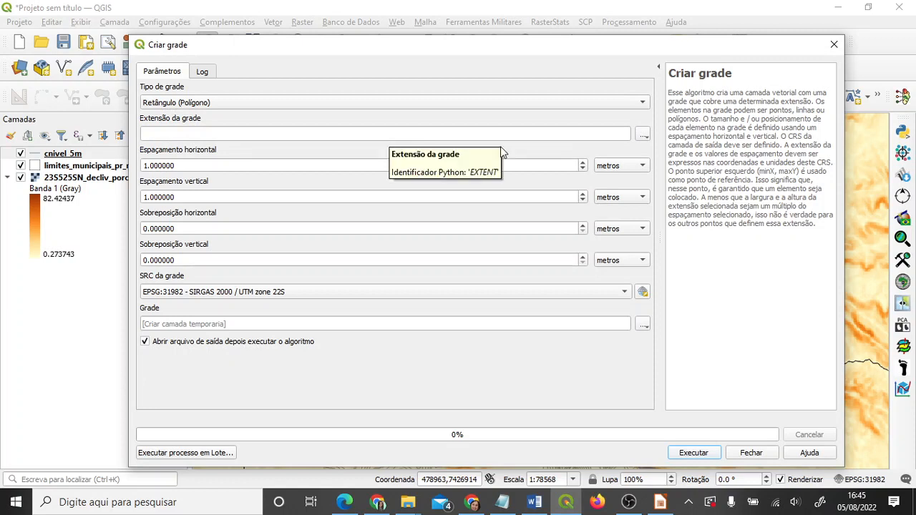
Draw the grid extent on the map canvas over Londrina's contours, about 11.4 km wide and 7.8 km high.
left_click(643, 135)
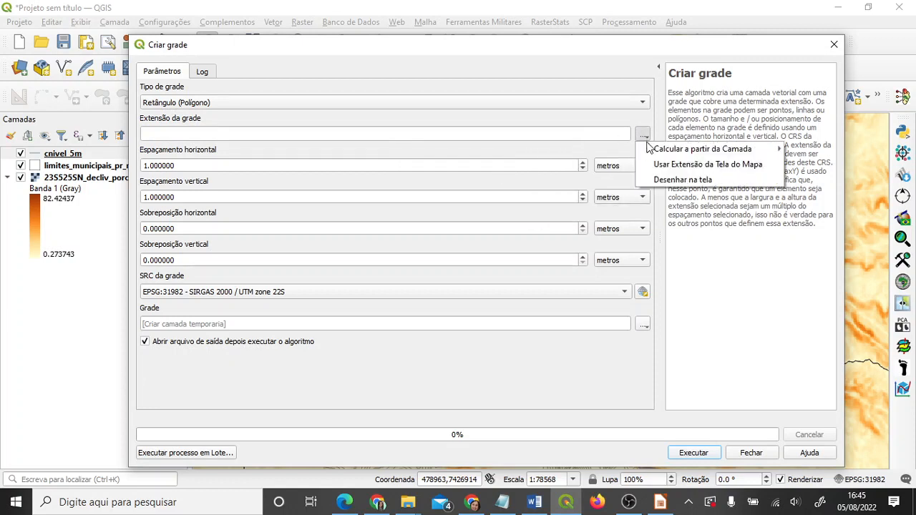
left_click(649, 181)
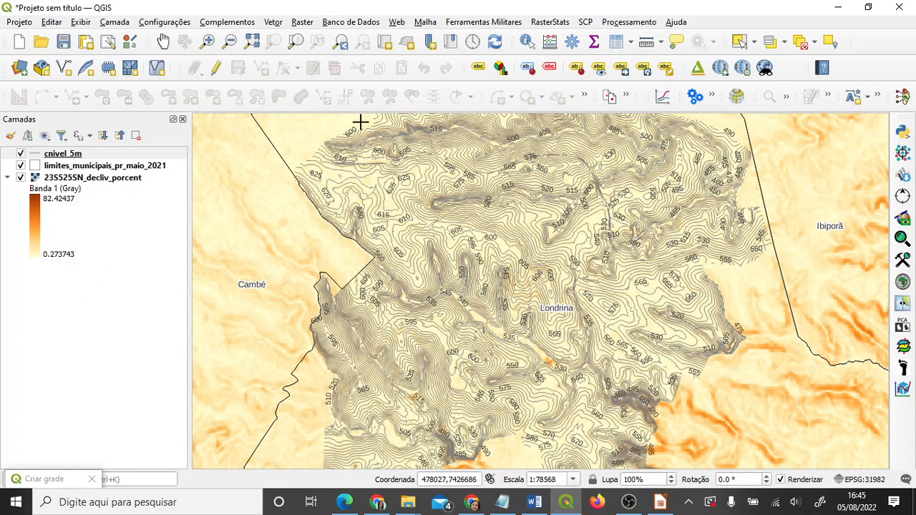
left_click_drag(350, 117, 719, 366)
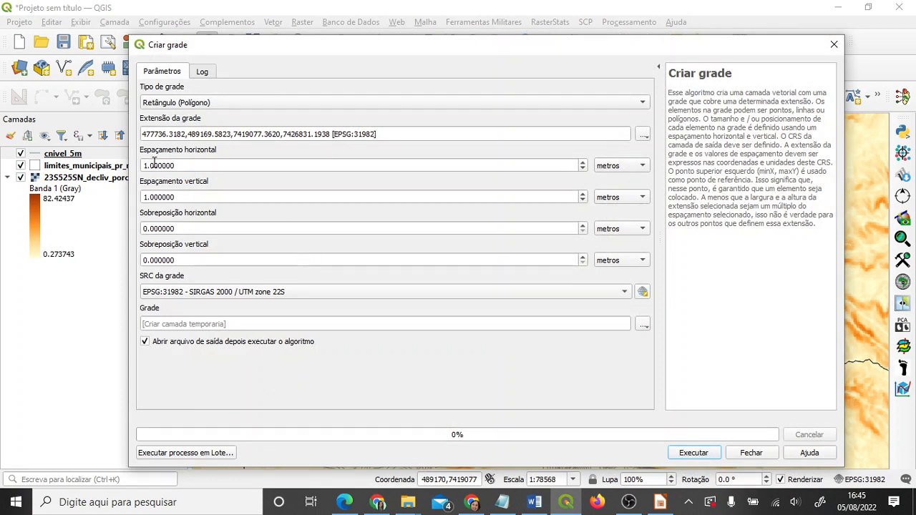
Set the grid's horizontal spacing to 1500 metres and its vertical spacing to 900 metres.
left_click(146, 165)
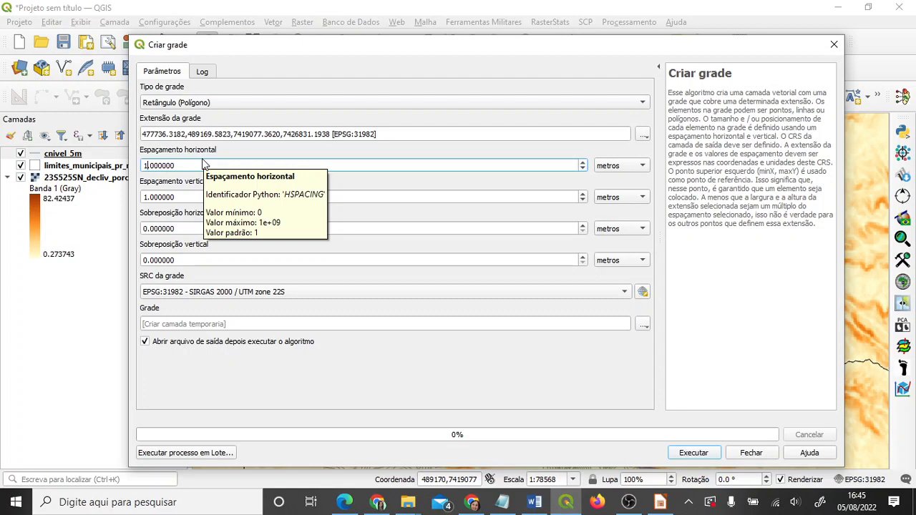
type("00")
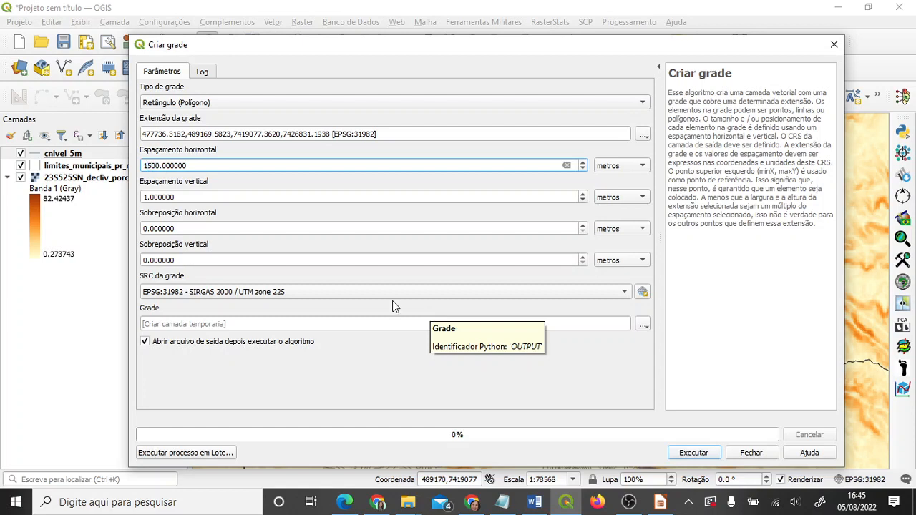
left_click(153, 198)
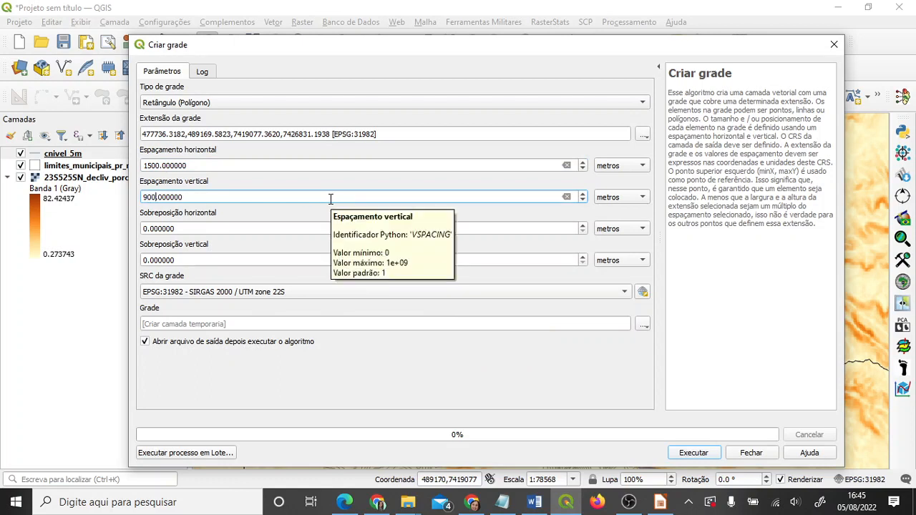
type("900")
left_click(312, 166)
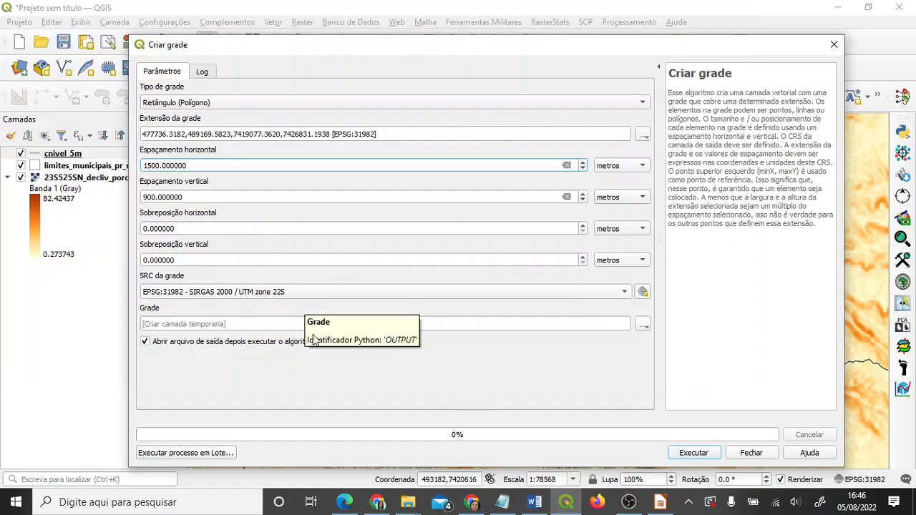
Choose to save the grid to a file and create and open a folder named atlas in Documentos.
left_click(642, 325)
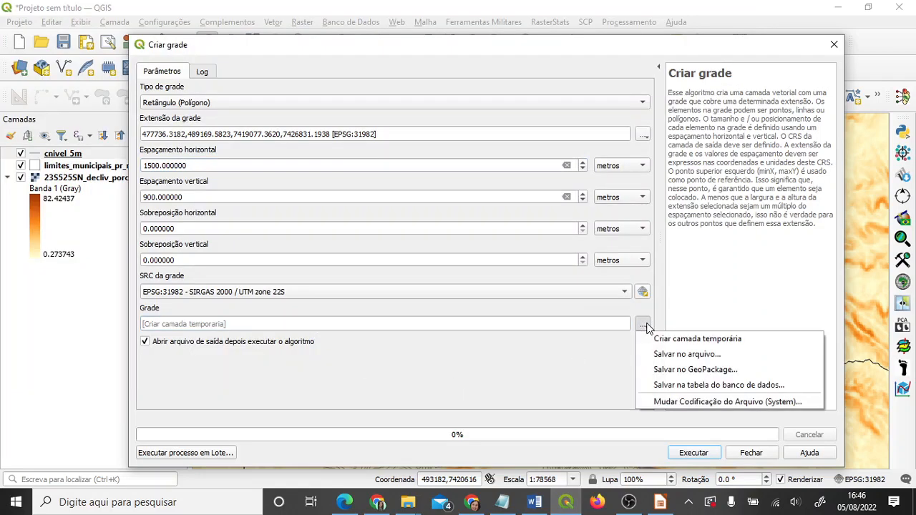
left_click(678, 354)
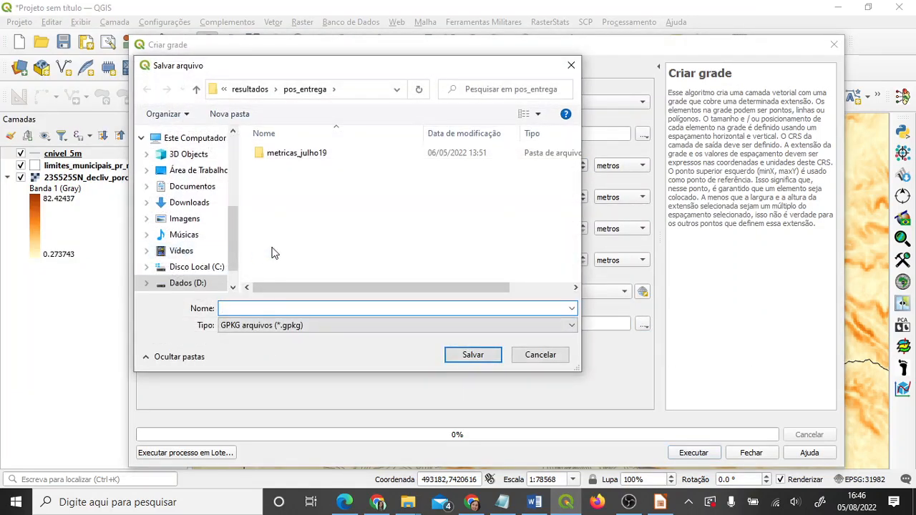
left_click(211, 186)
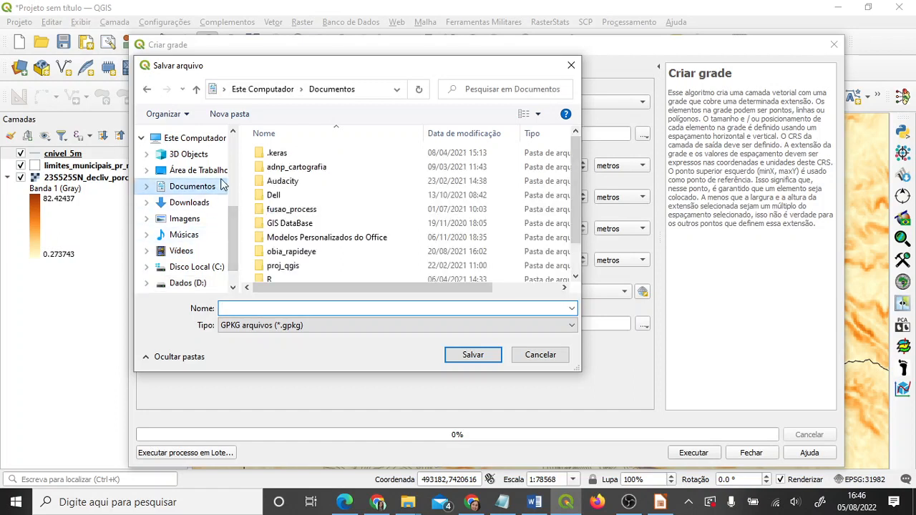
left_click(231, 115)
type("atlas")
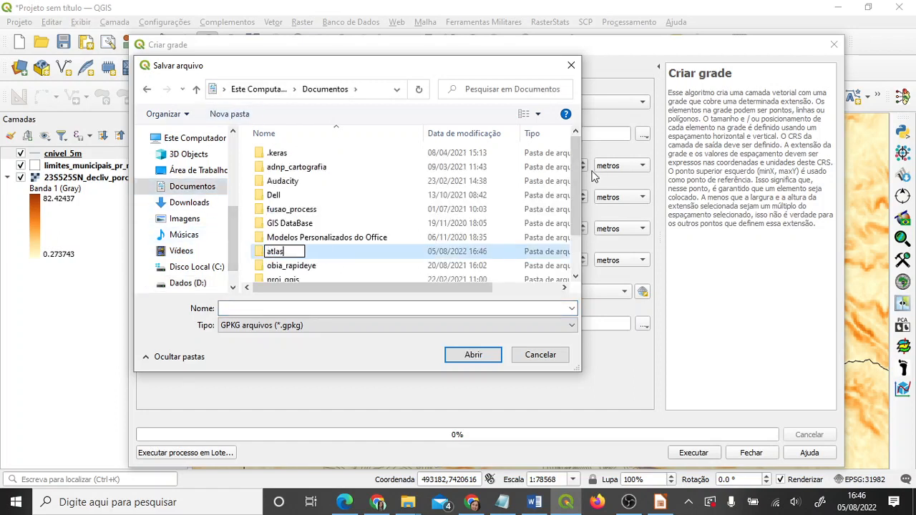
key("Return")
key("Return")
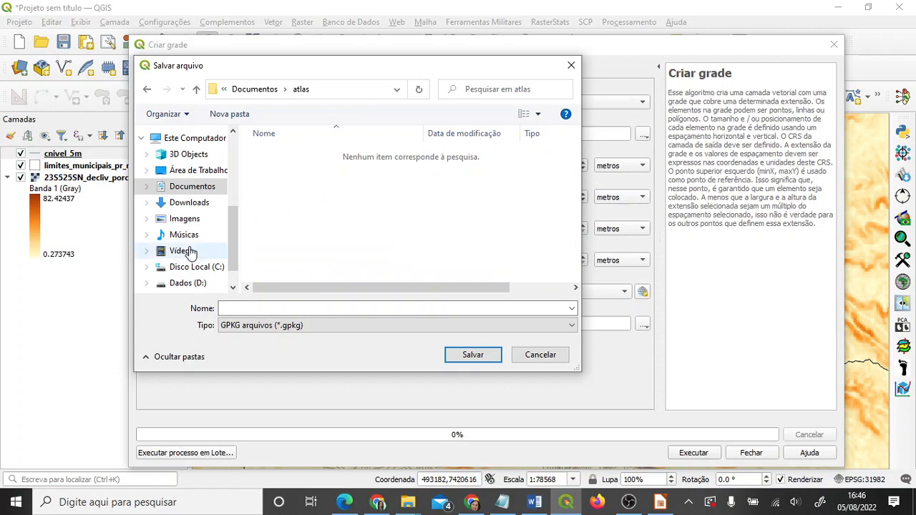
Save the output as an SHP file named grade1, run the grid creation and close the tool.
left_click(264, 325)
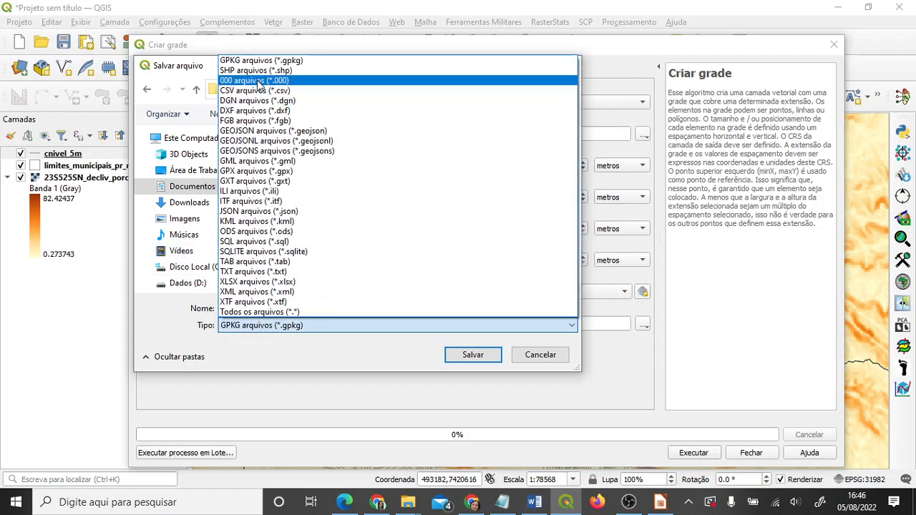
left_click(263, 71)
left_click(283, 308)
type("grade1")
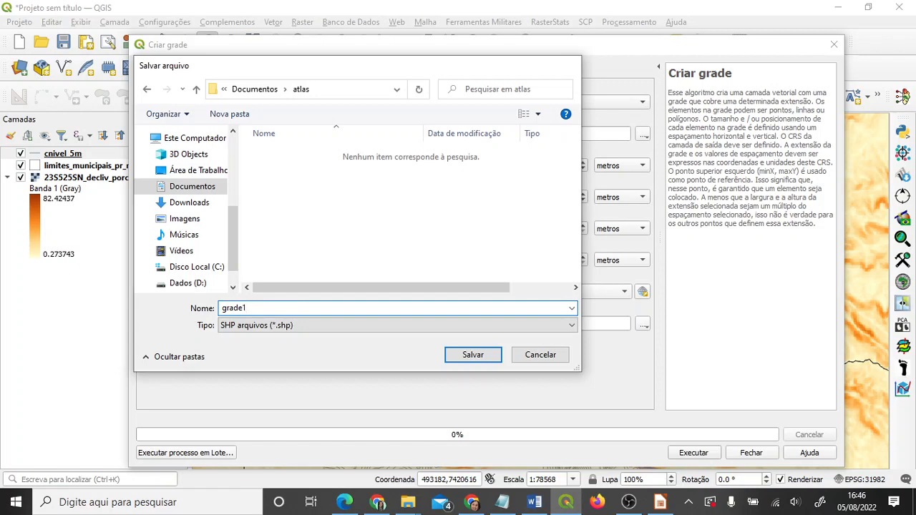
key("Return")
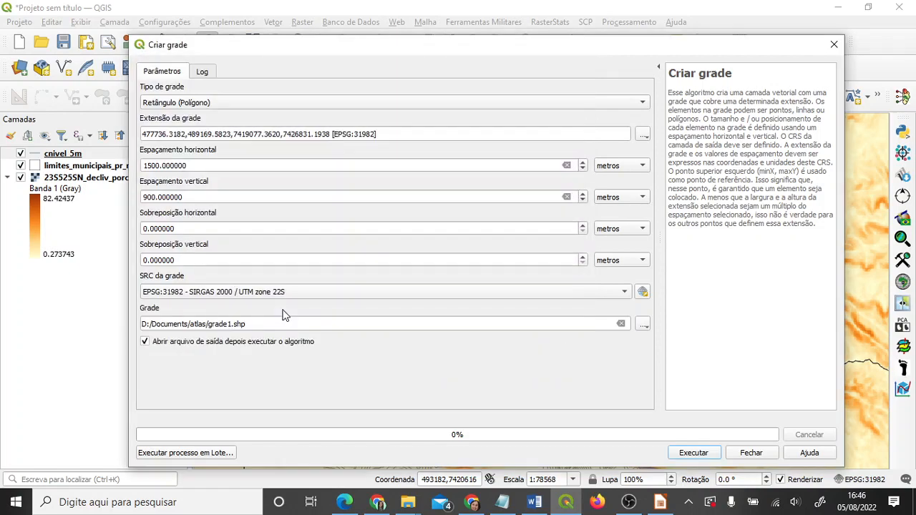
left_click(700, 454)
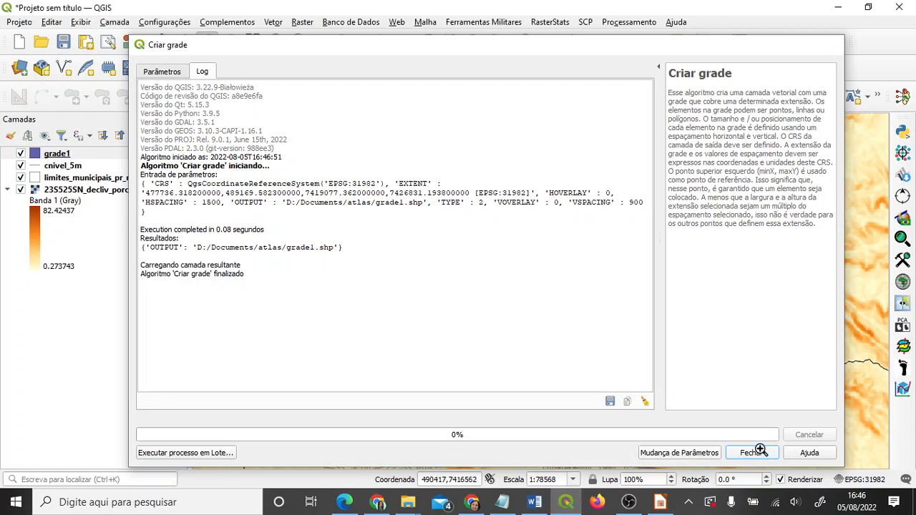
left_click(751, 452)
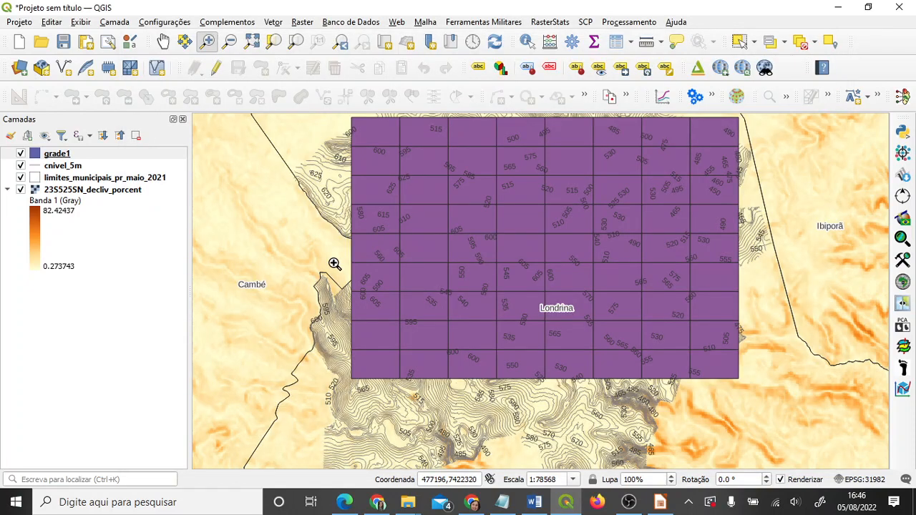
Set the simple fill style of the grade1 layer to Sem pincel in its symbology and confirm the properties.
left_click(57, 155)
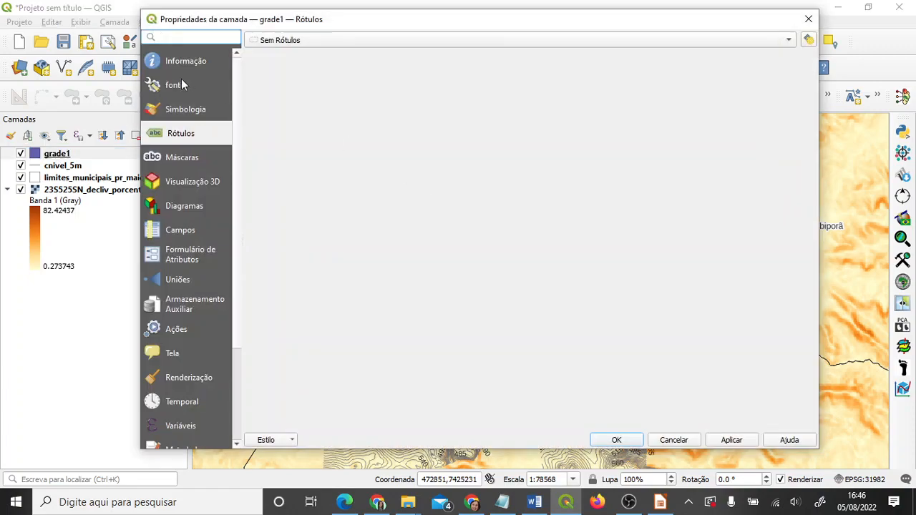
left_click(188, 111)
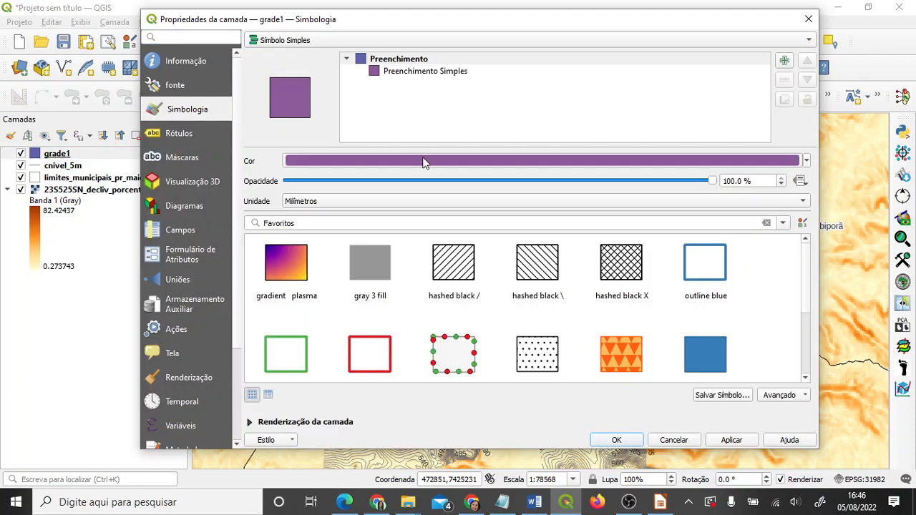
left_click(551, 72)
left_click(766, 185)
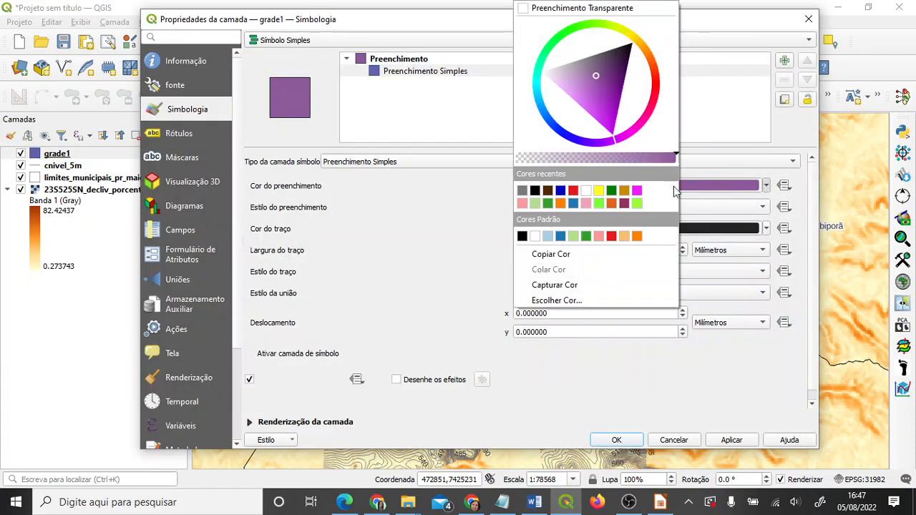
left_click(765, 185)
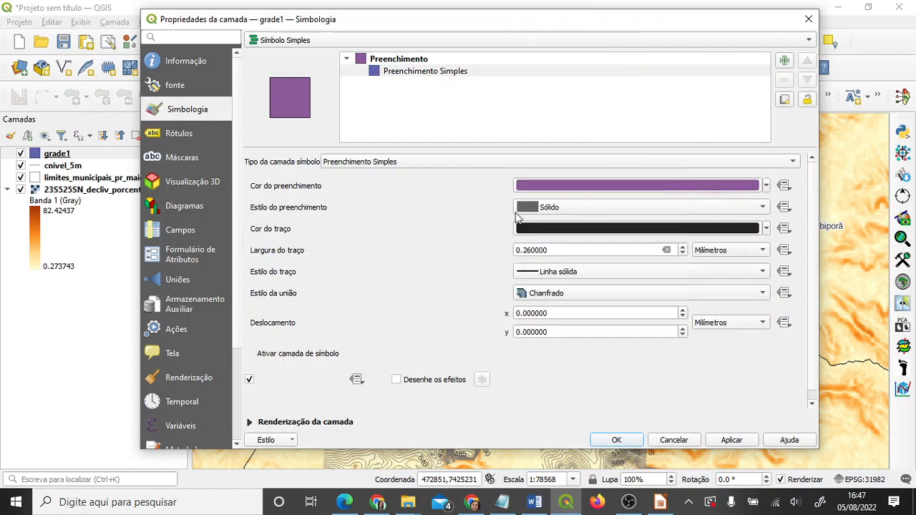
left_click(584, 206)
left_click(585, 220)
left_click(616, 440)
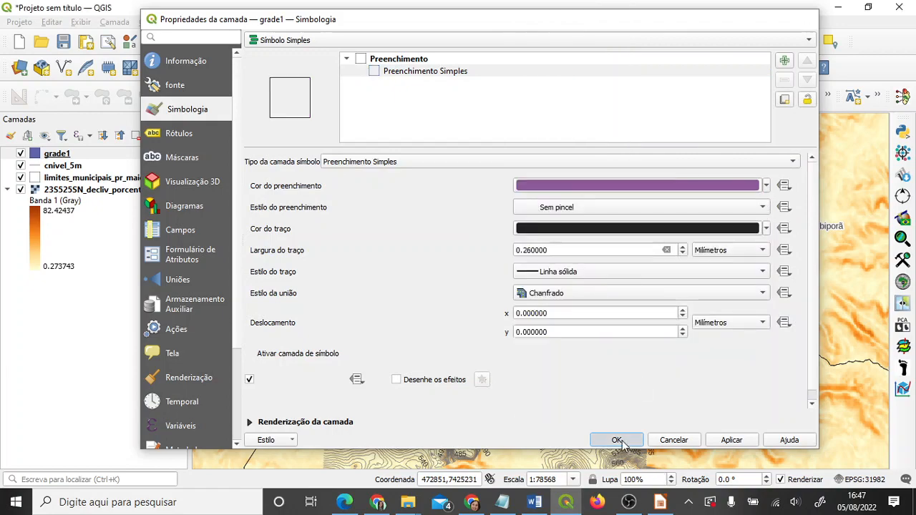
Examine the grade1 grid over the contours, a single cell up close, and the layer's attribute table.
left_click(163, 41)
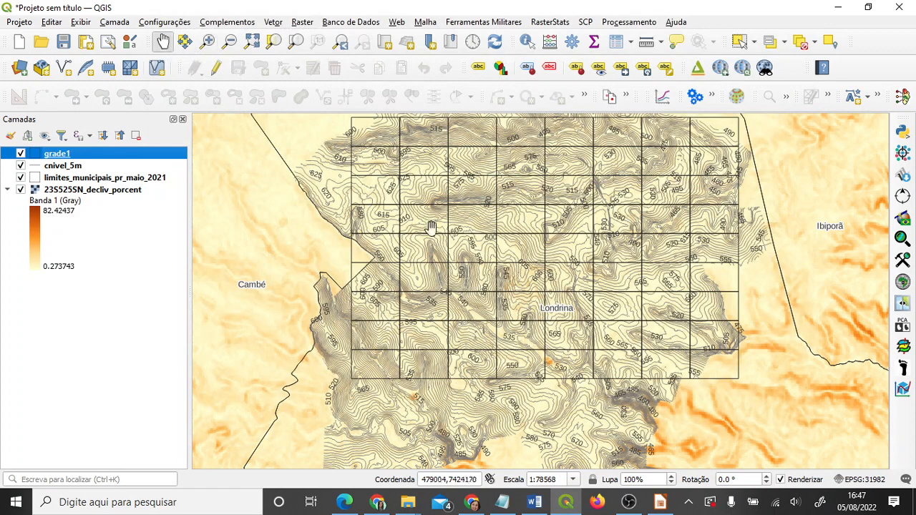
left_click_drag(526, 268, 464, 336)
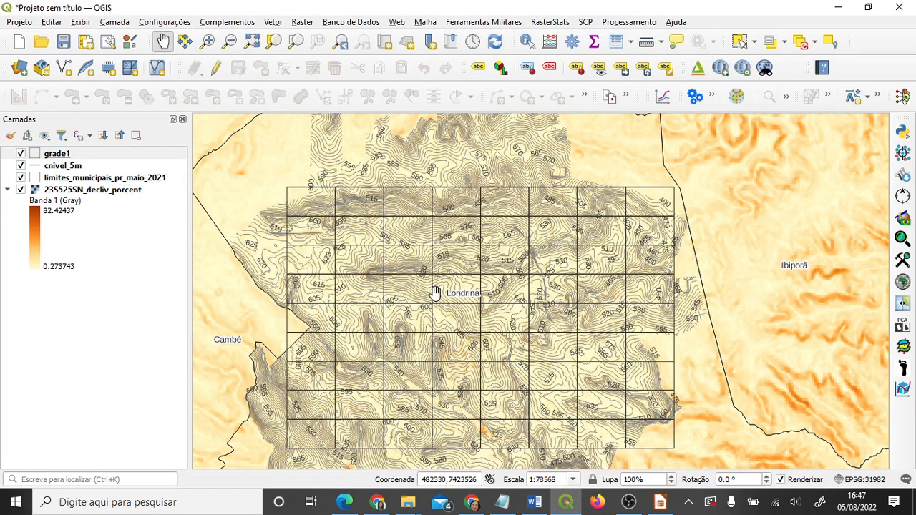
left_click(214, 49)
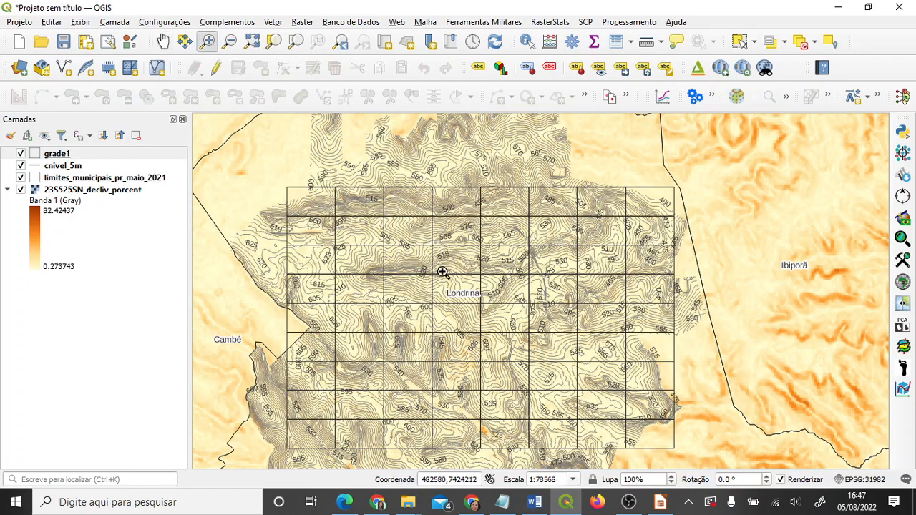
left_click_drag(432, 271, 483, 305)
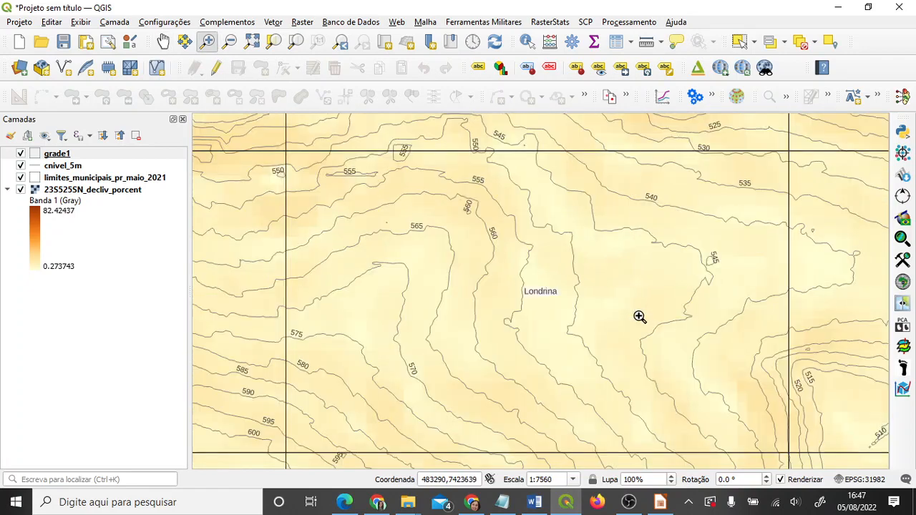
left_click(40, 154)
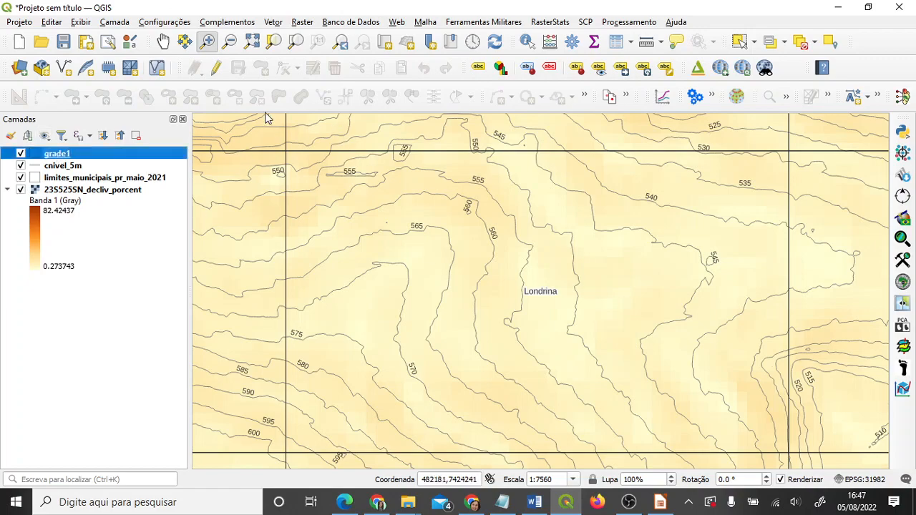
left_click(296, 43)
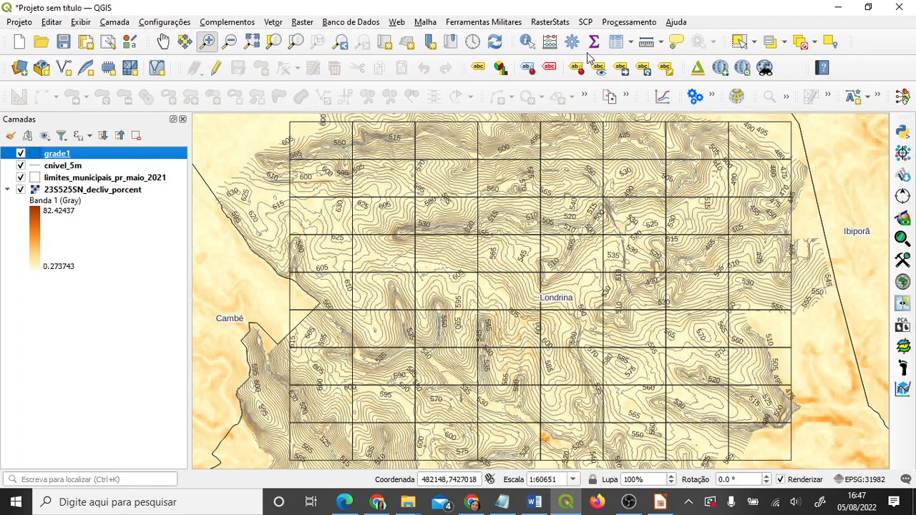
left_click(617, 45)
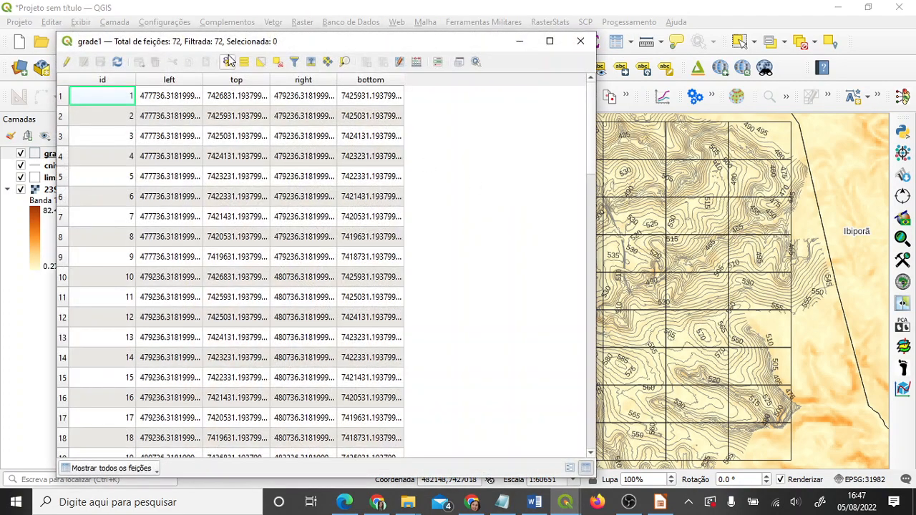
left_click(580, 41)
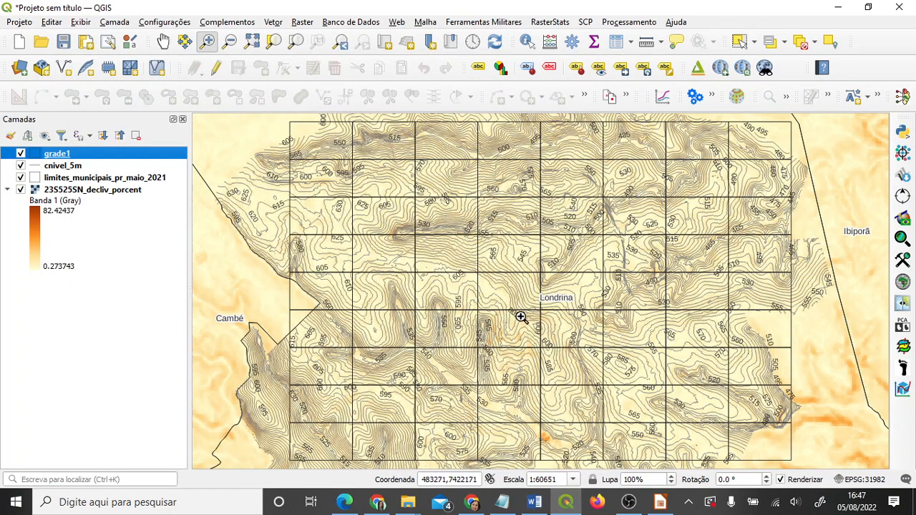
Enable editing on the grade1 layer and choose the Feições através de polígono selection mode.
scroll(521, 317, "down", 1)
scroll(565, 340, "up", 1)
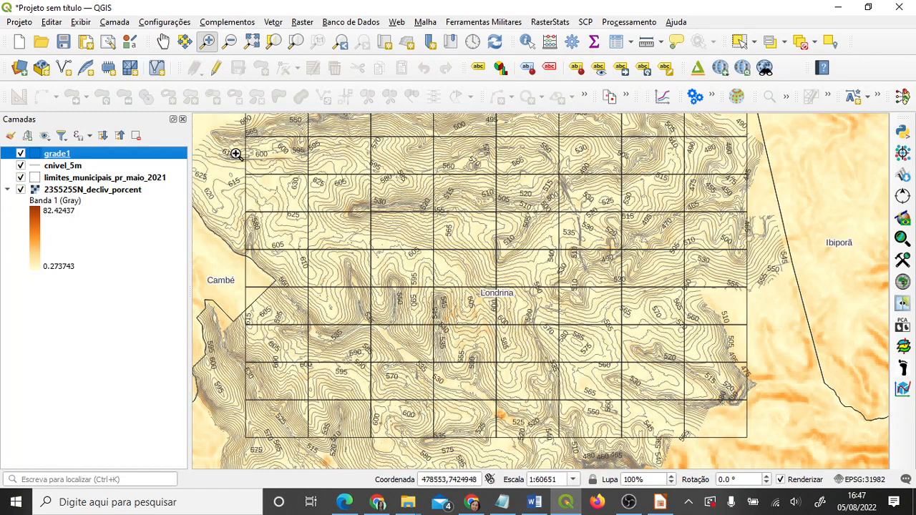
left_click(163, 41)
left_click_drag(504, 285, 508, 307)
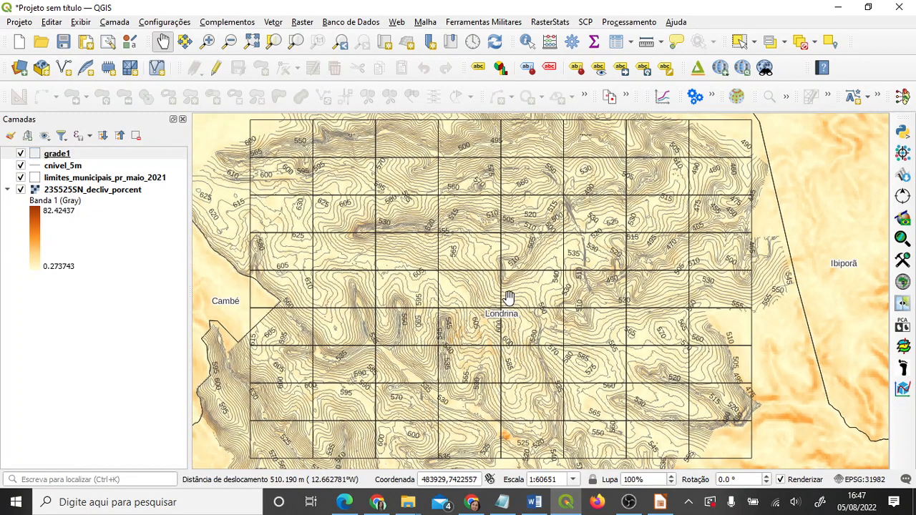
left_click(64, 153)
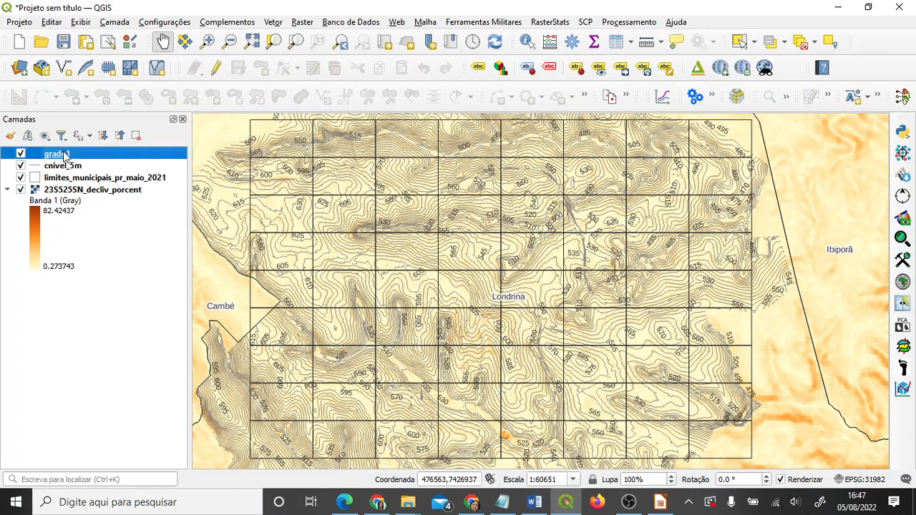
left_click(217, 69)
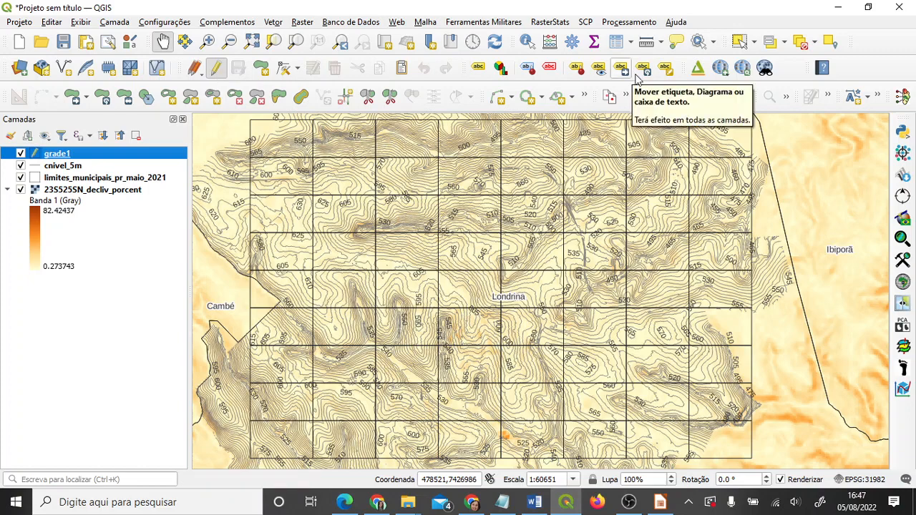
left_click(755, 43)
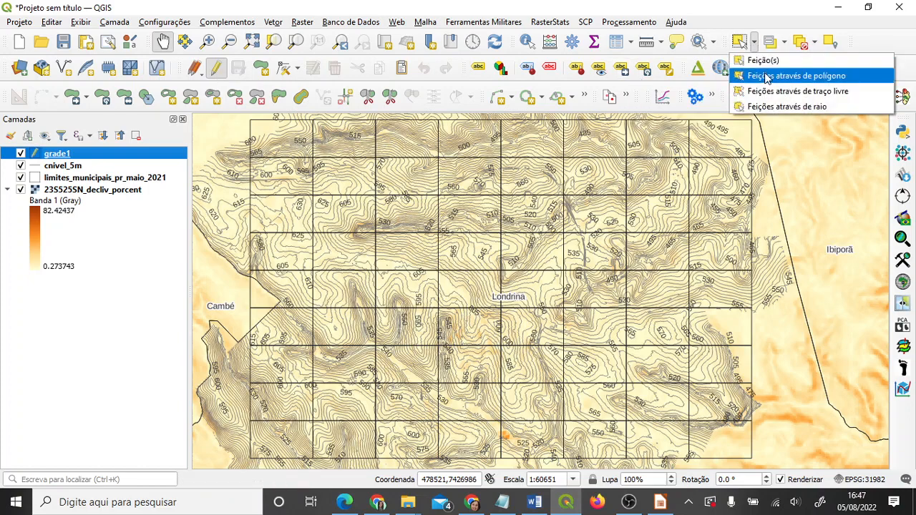
left_click(766, 77)
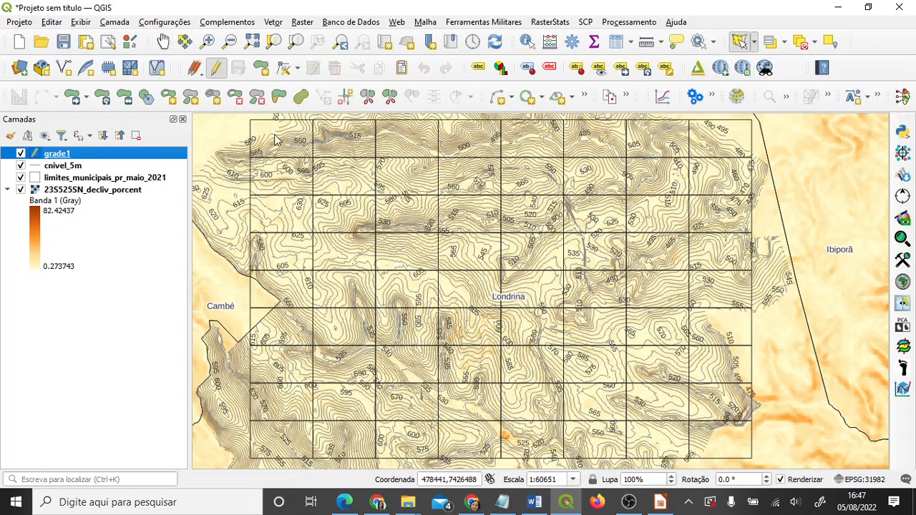
Try to select the two westernmost columns of grid cells with a polygon and subtract the extra cells.
left_click(239, 120)
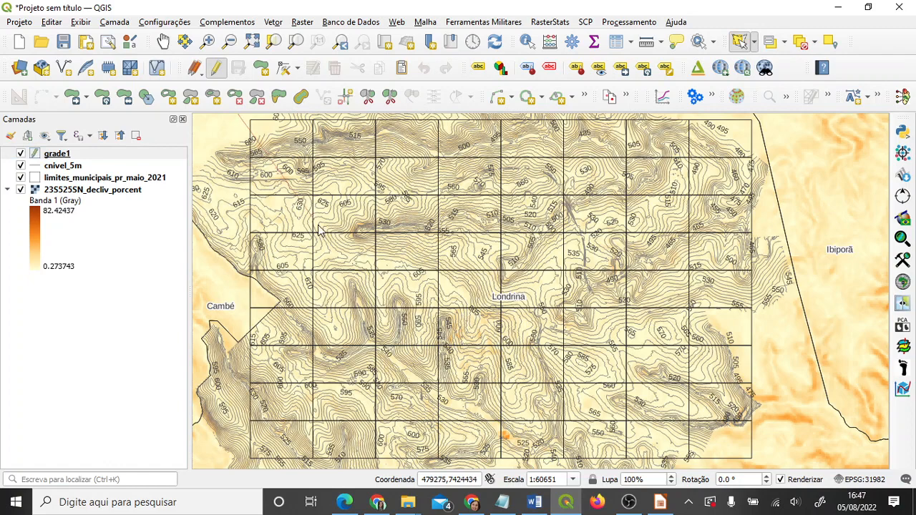
left_click(226, 465)
left_click(375, 458)
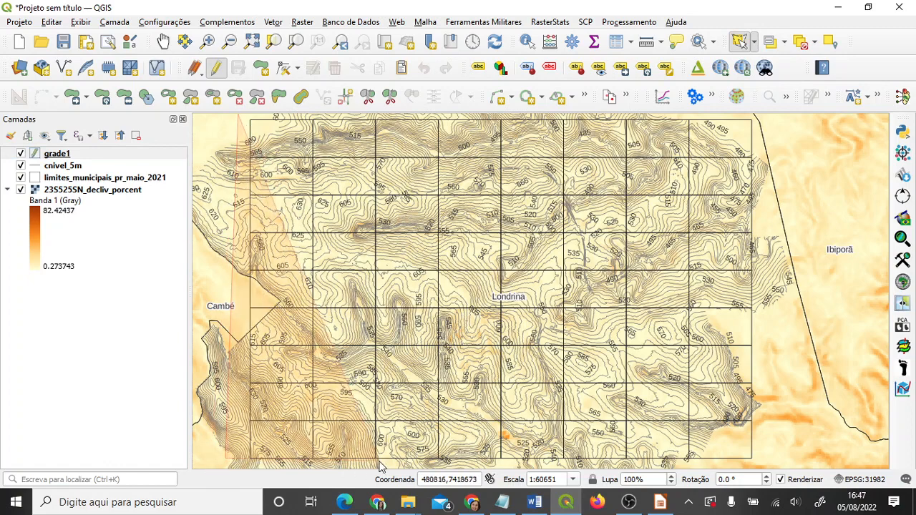
right_click(373, 120)
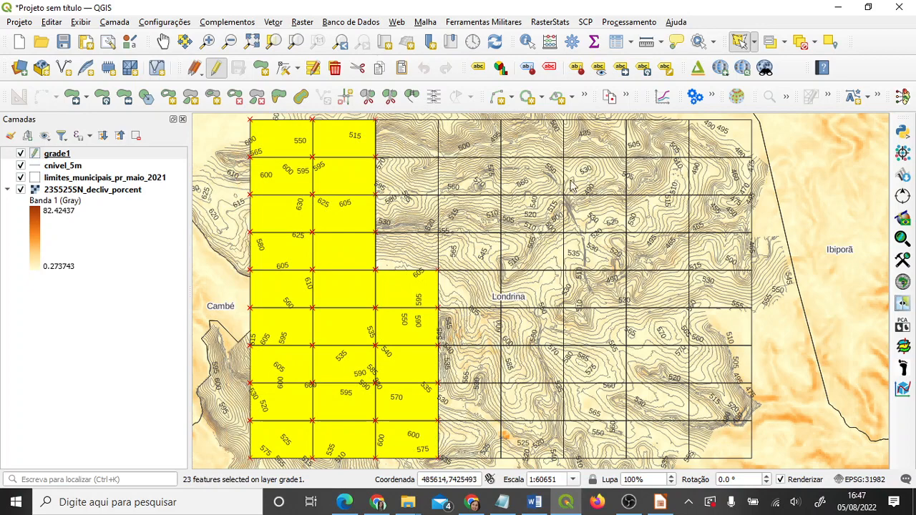
key("ctrl")
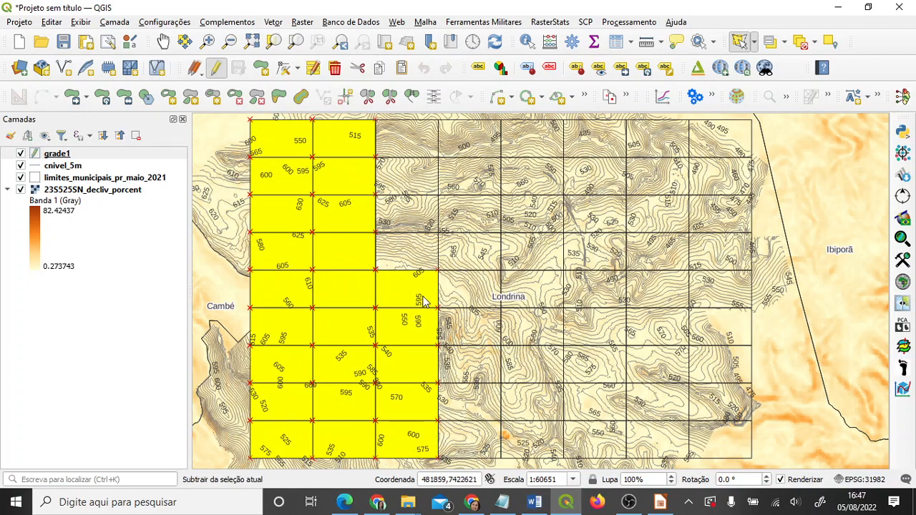
left_click(417, 338, "ctrl")
right_click(407, 326)
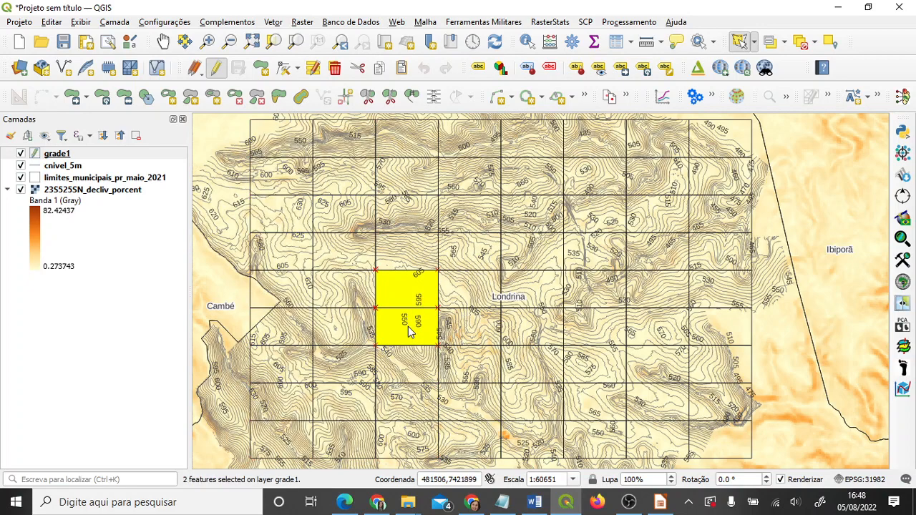
Select the two westernmost columns of grid cells with a polygon through their interiors and delete them.
left_click(268, 138)
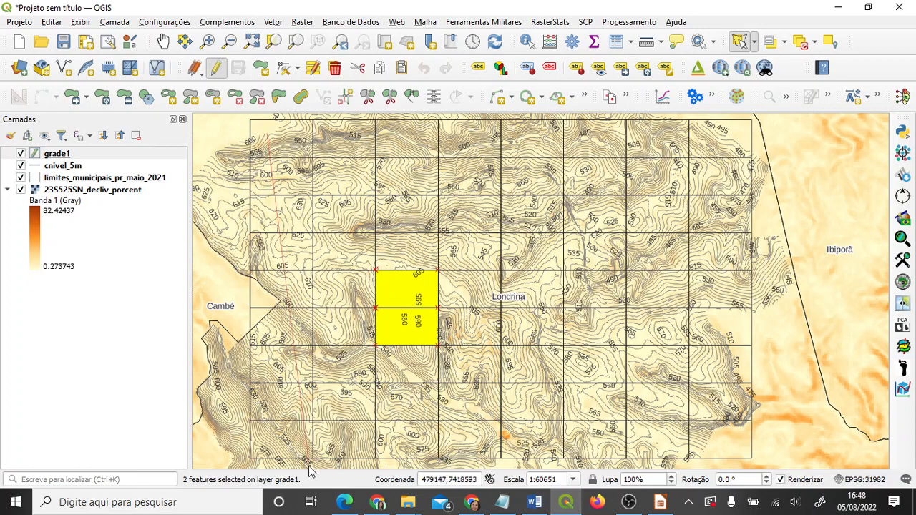
left_click(287, 439)
left_click(337, 437)
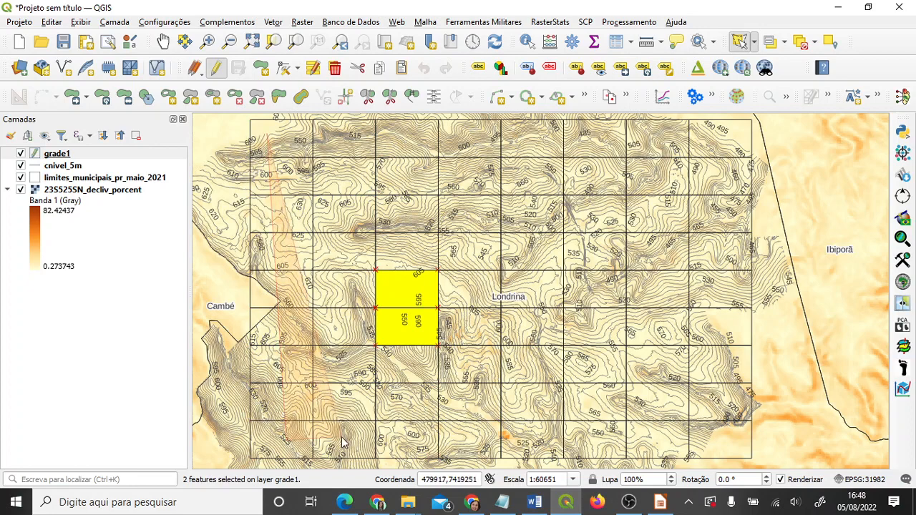
left_click(343, 141)
right_click(342, 141)
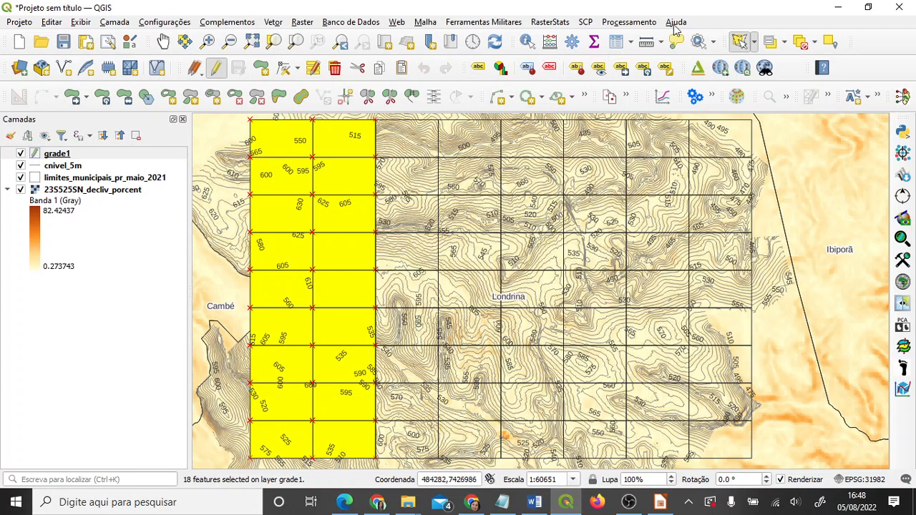
left_click(754, 41)
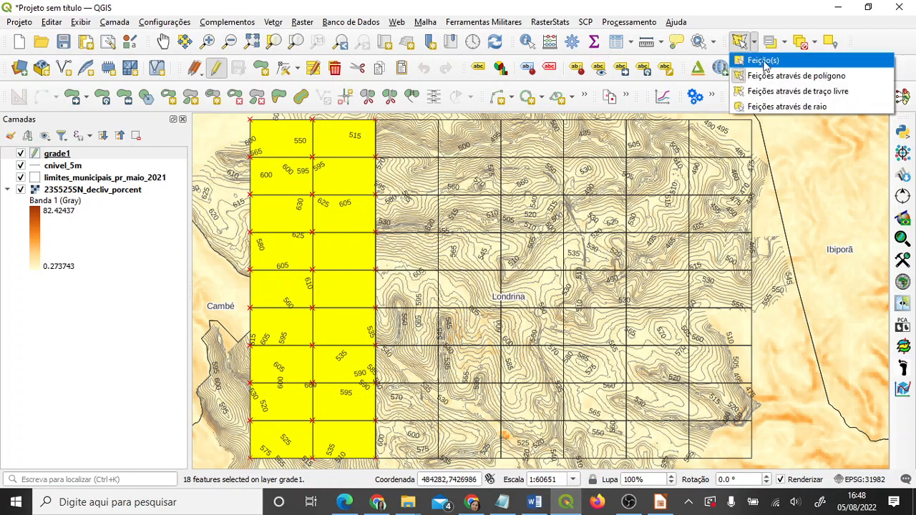
left_click(757, 17)
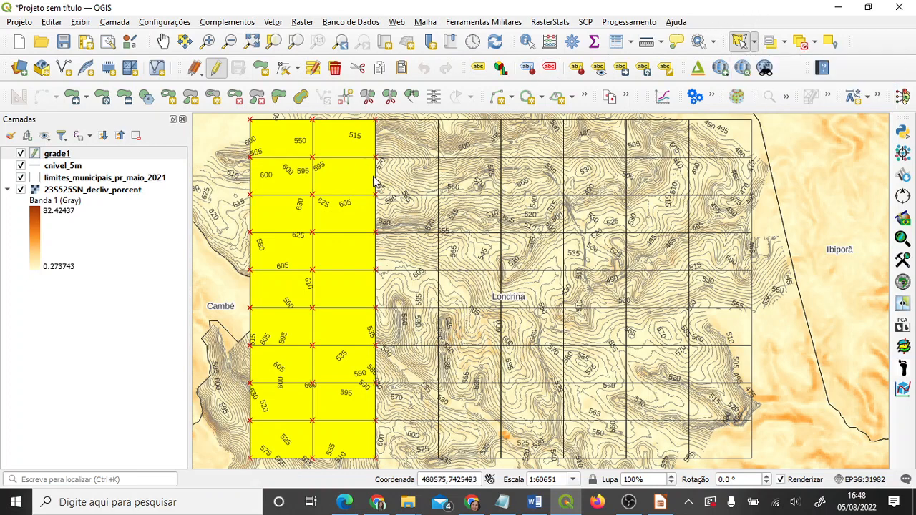
left_click(334, 69)
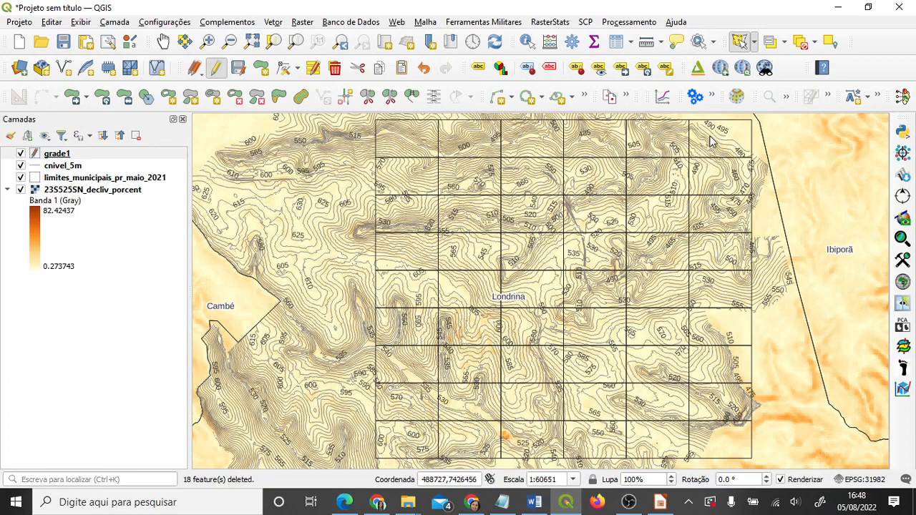
Select the easternmost column of grid cells with a narrow polygon and delete it.
mouse_move(710, 136)
left_mouse_down()
mouse_move(717, 438)
mouse_move(731, 438)
left_mouse_up()
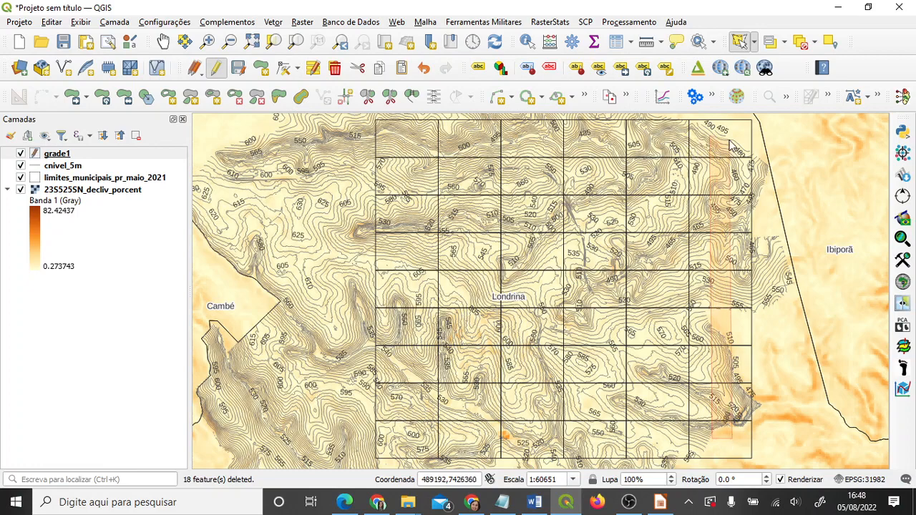
left_click_drag(729, 142, 728, 140)
key("Delete")
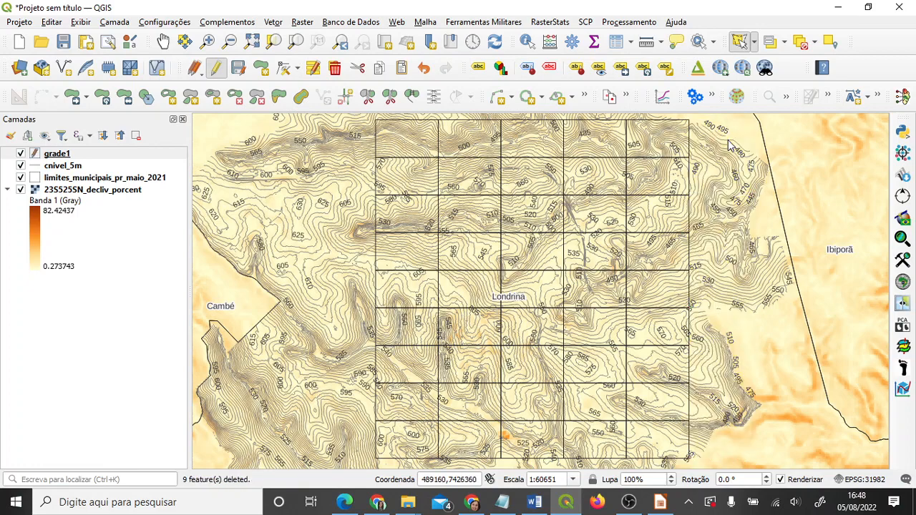
Delete the two southernmost rows of grid cells, then save the grade1 edits and end editing.
left_click_drag(406, 405, 686, 415)
key("Delete")
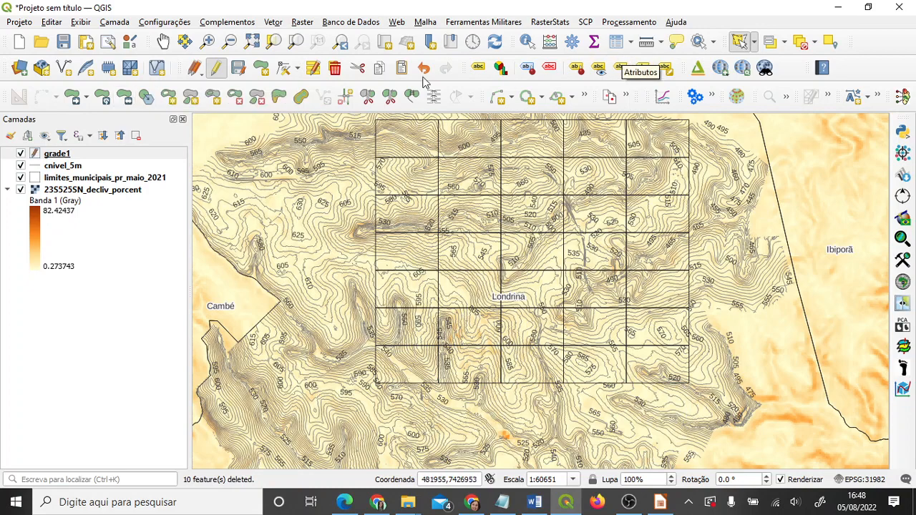
left_click(239, 69)
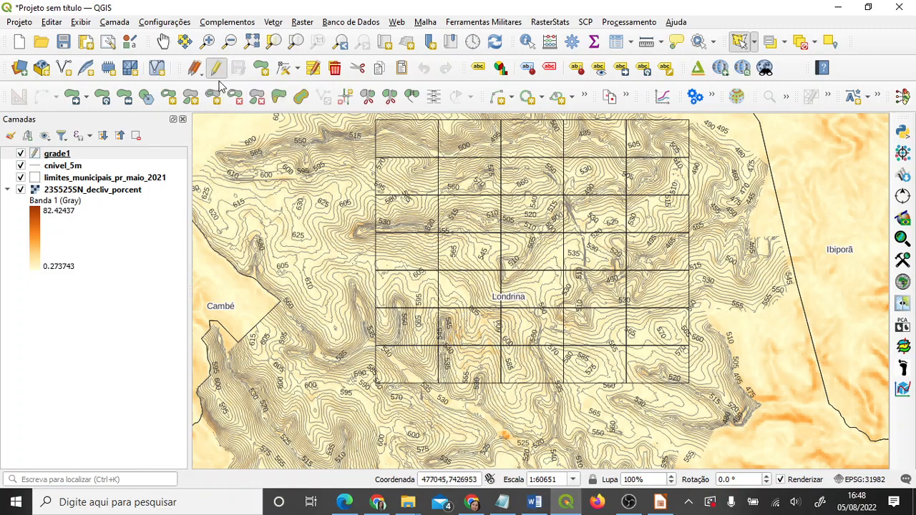
left_click(216, 68)
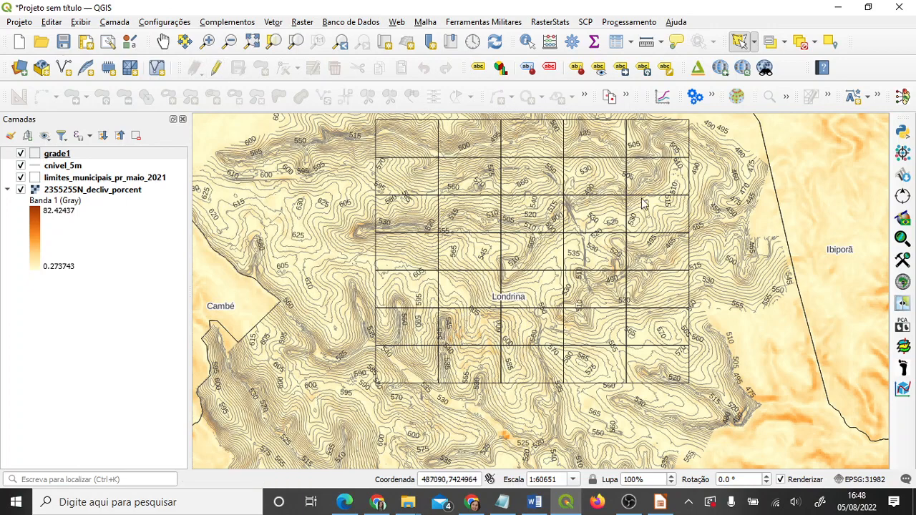
Review the attribute table of the trimmed grade1 layer and turn off the layer's visibility.
left_click(616, 44)
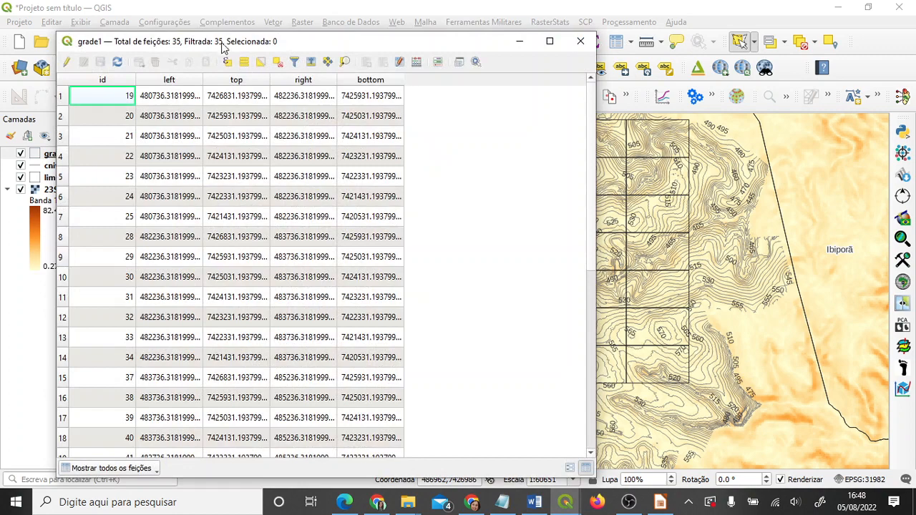
left_click(580, 41)
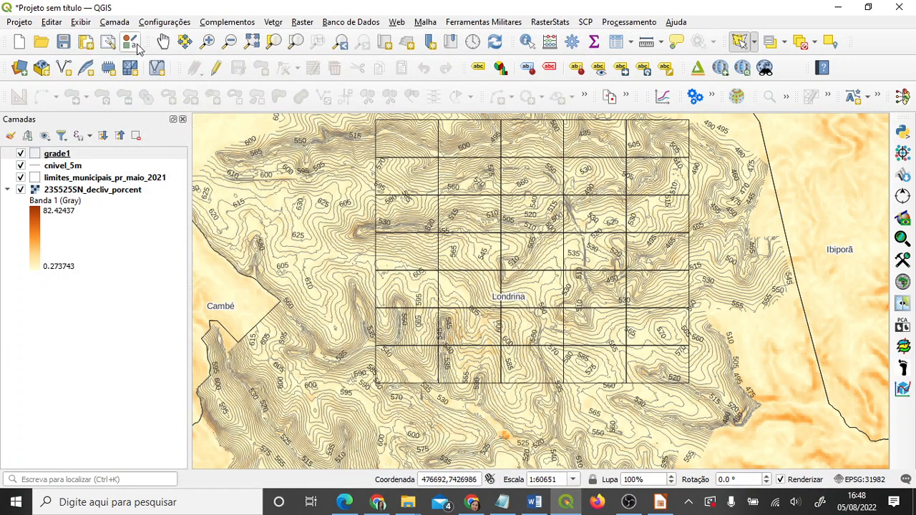
left_click(163, 43)
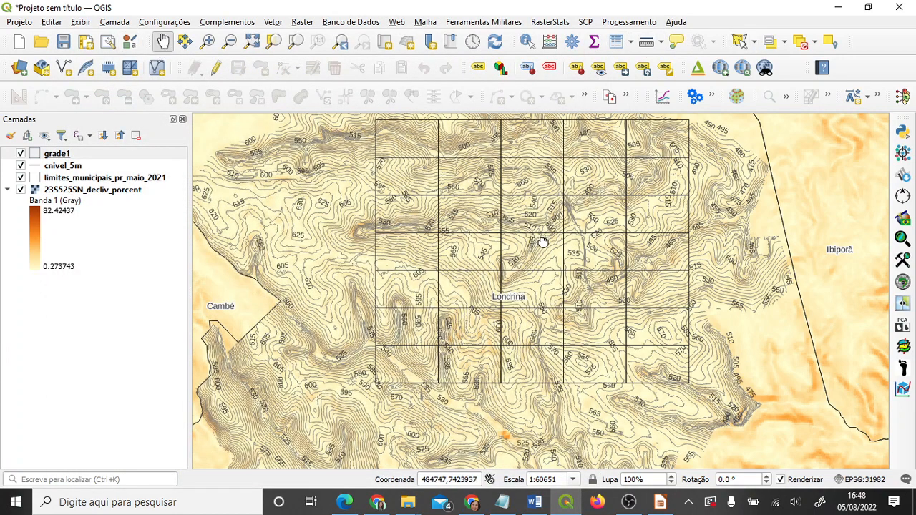
left_click_drag(542, 241, 499, 278)
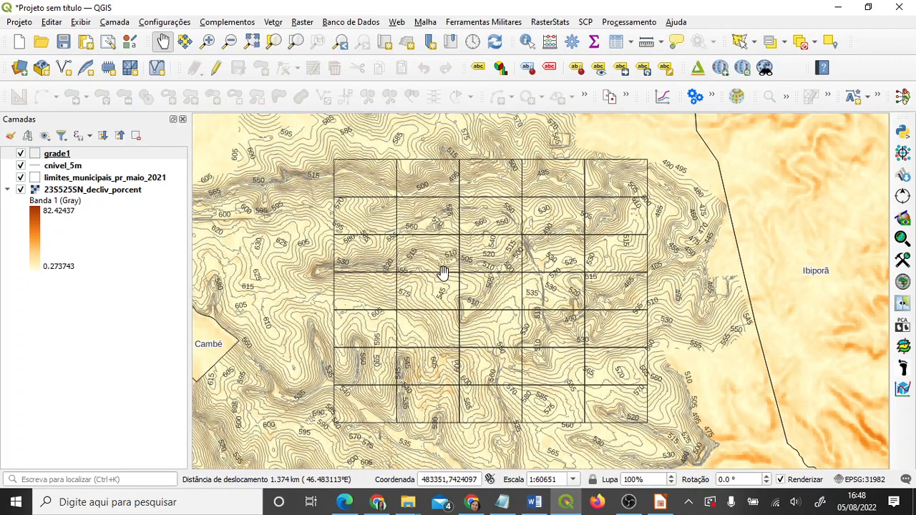
left_click(21, 155)
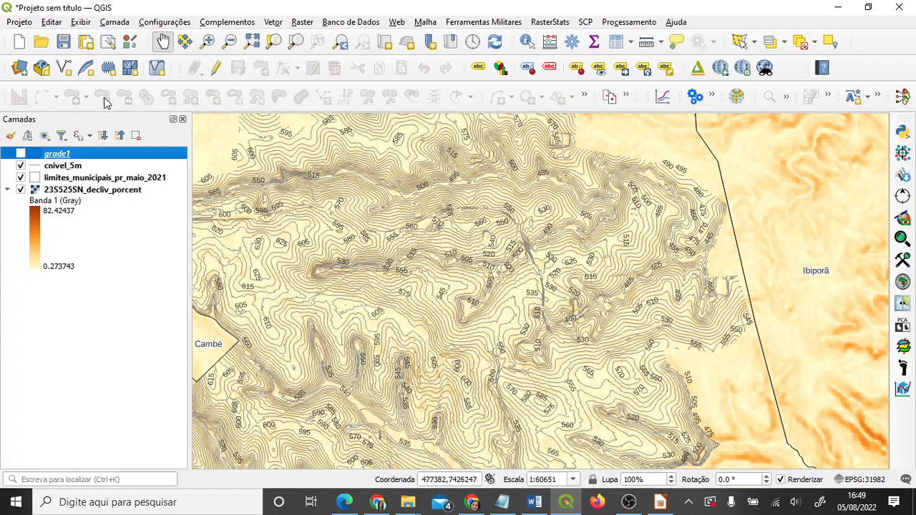
Create a print layout titled atlas1, widen its canvas area and fit the whole page in view.
left_click(22, 23)
left_click(108, 247)
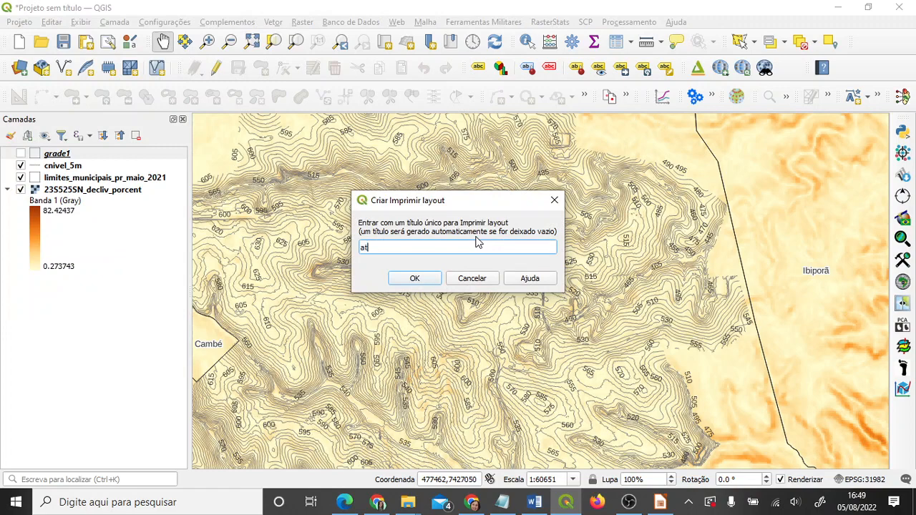
key("Return")
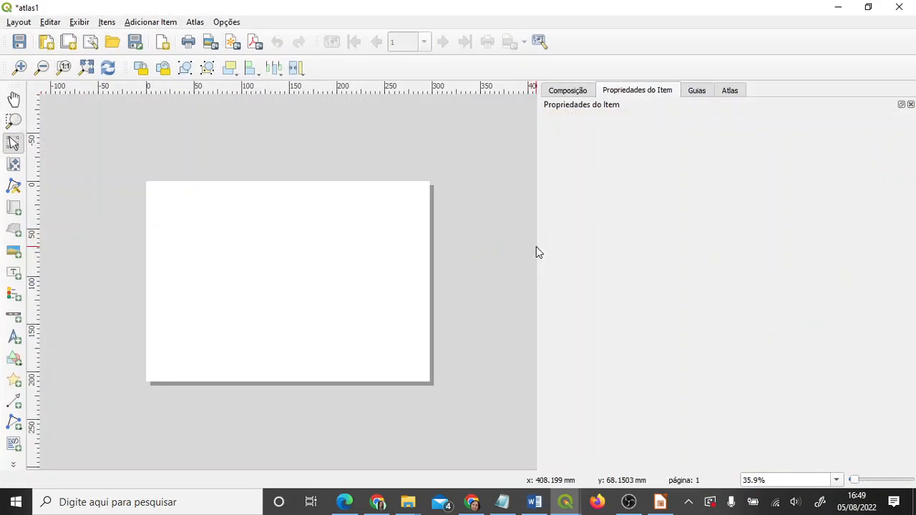
left_click_drag(538, 248, 685, 243)
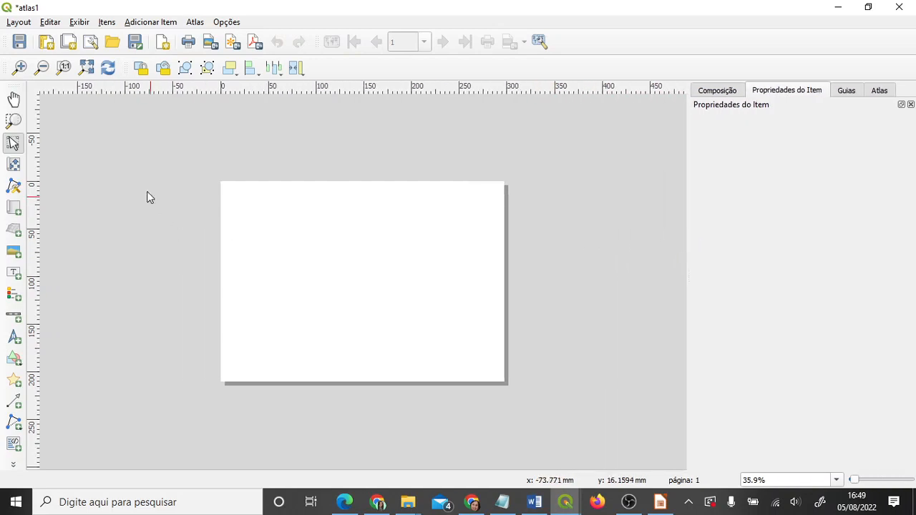
left_click(87, 67)
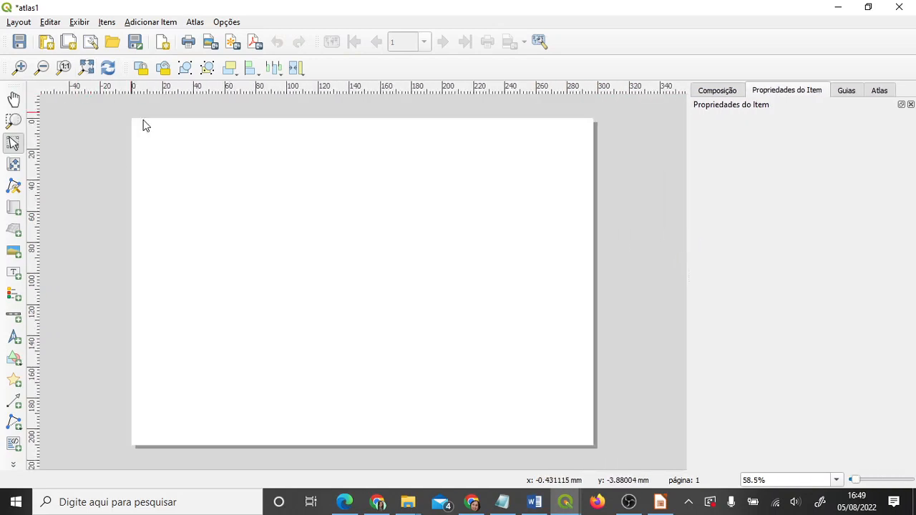
Add a main map about 205 × 187 mm and an inset map about 66 × 60 mm in the page's lower-right corner.
left_click(18, 212)
left_click_drag(149, 137, 468, 428)
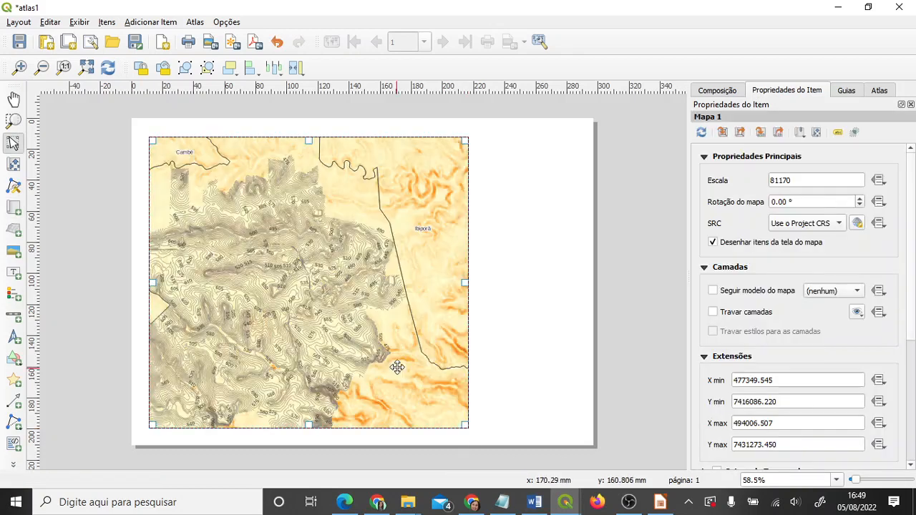
left_click(14, 207)
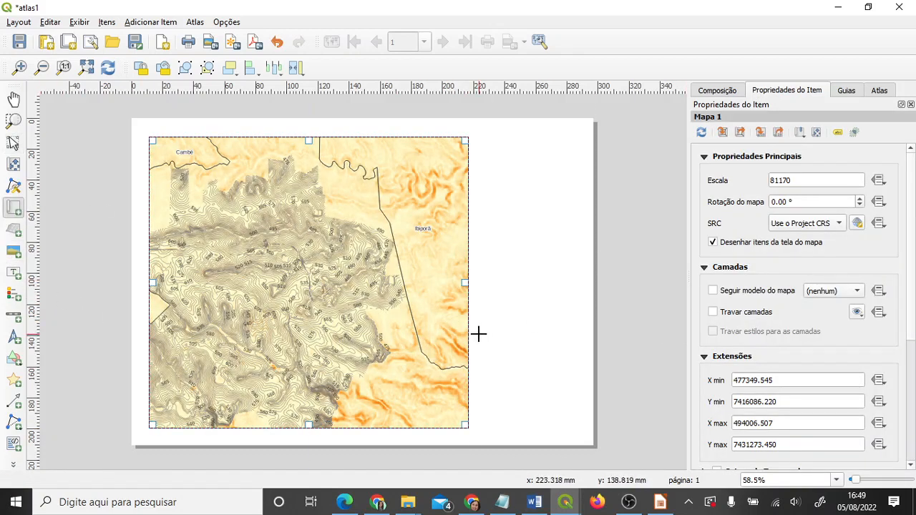
left_click_drag(479, 333, 581, 428)
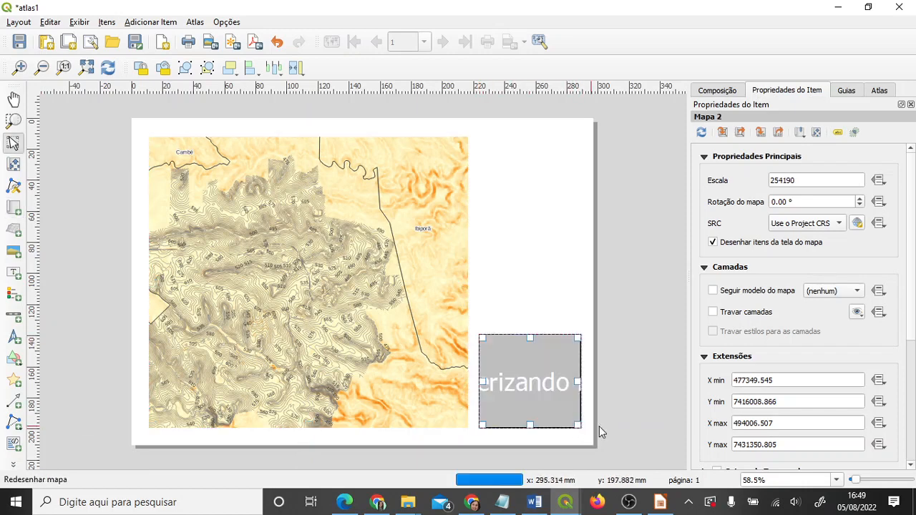
left_click(11, 144)
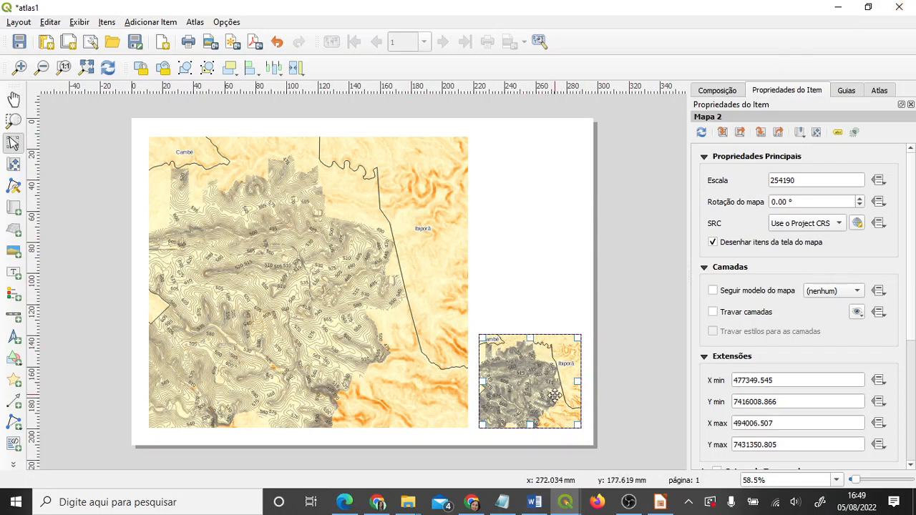
In the main project window, hide the 23S525SN_decliv_porcent and cnivel_5m layers.
left_click(837, 7)
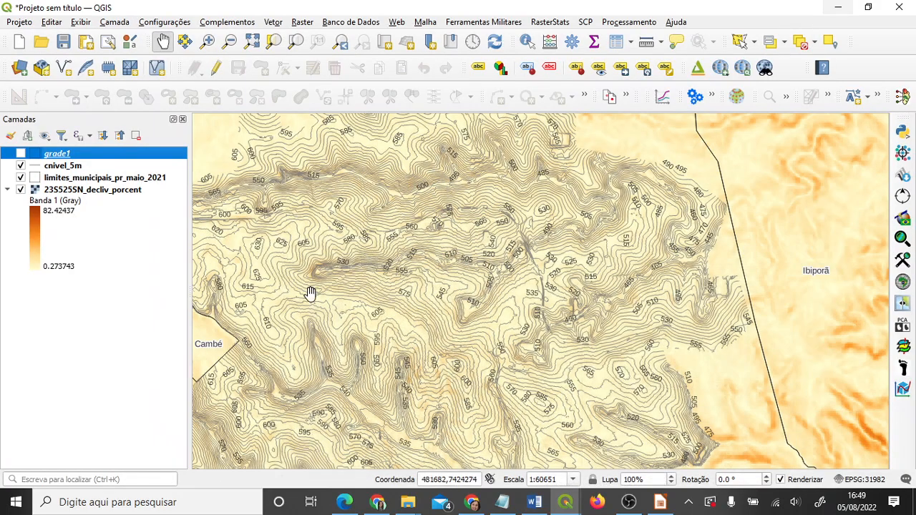
left_click(20, 189)
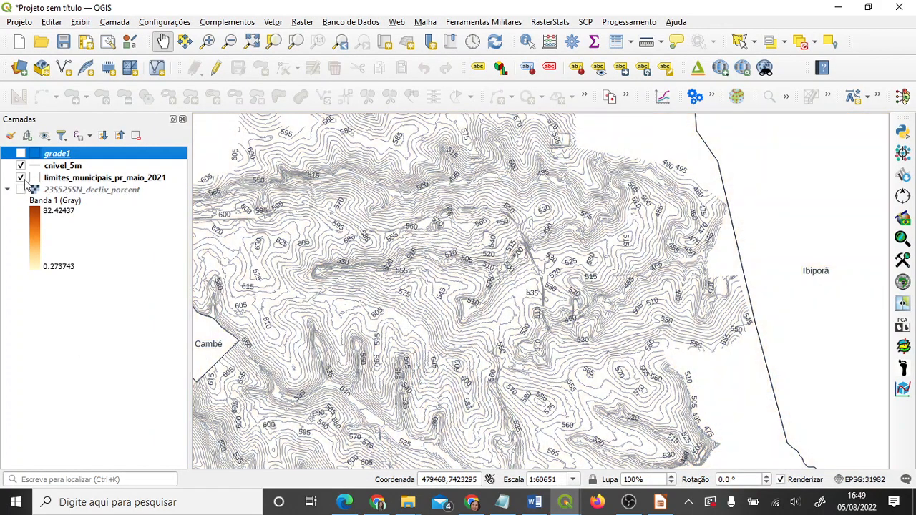
left_click(20, 166)
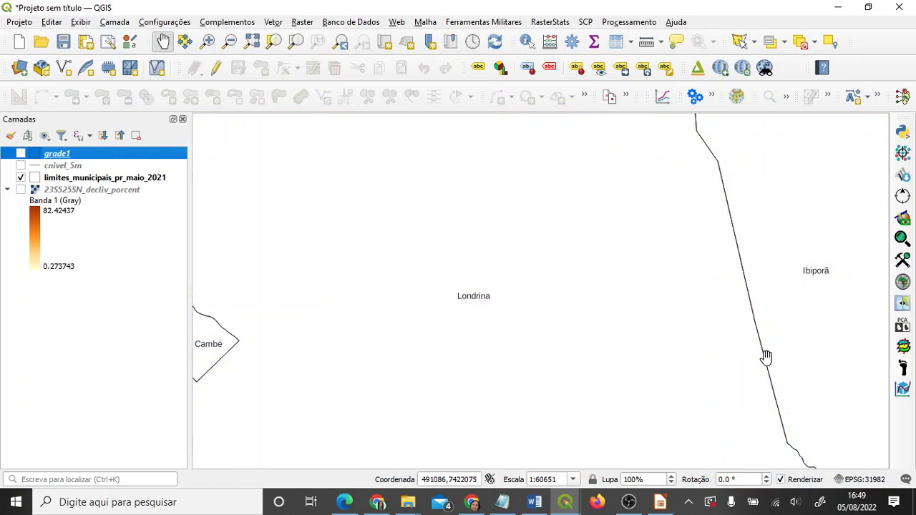
Return to the atlas1 layout, refresh the inset map Mapa 2 and lock its layers and layer styles.
mouse_move(565, 503)
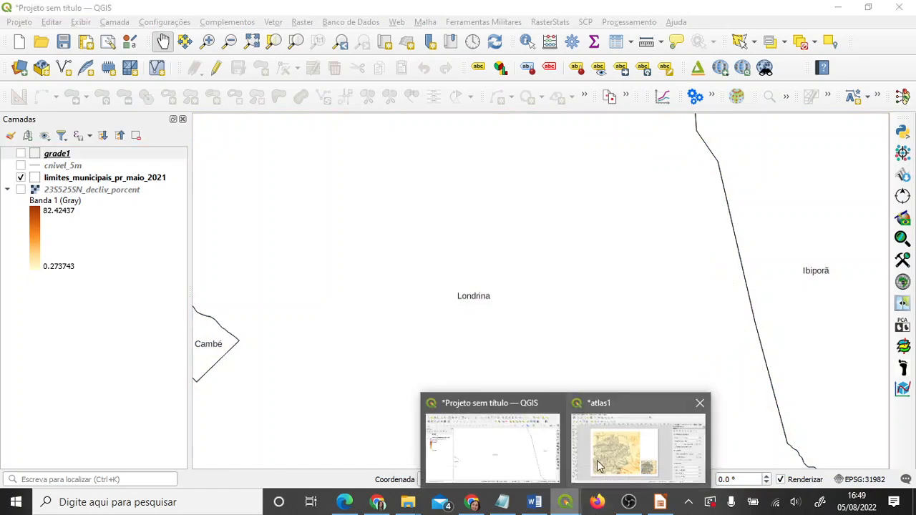
left_click(607, 423)
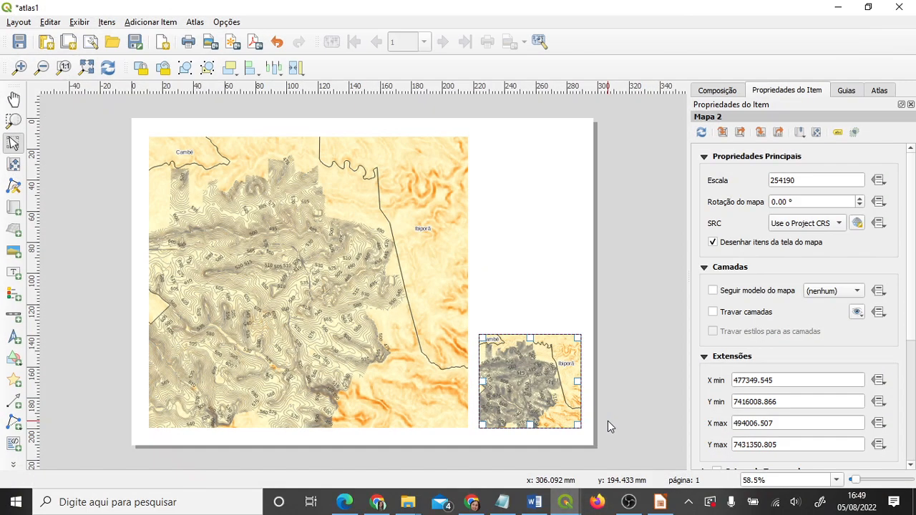
left_click(701, 133)
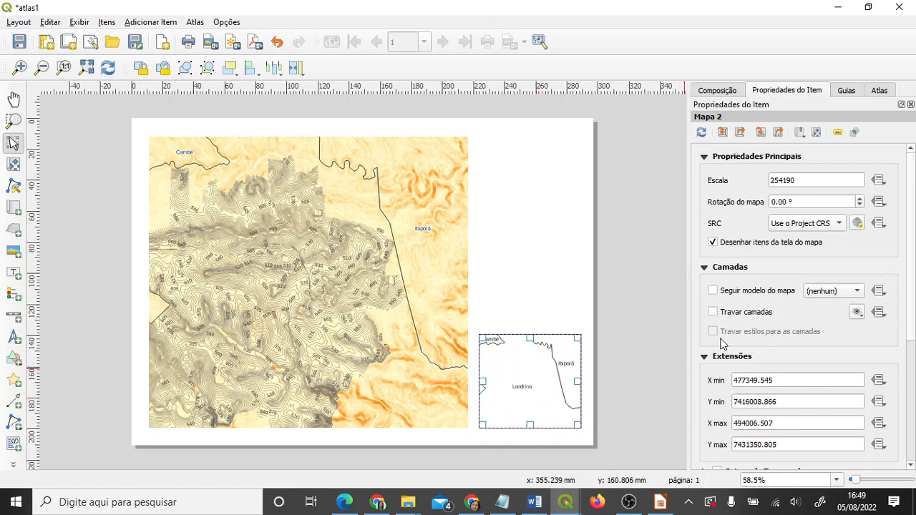
left_click(712, 312)
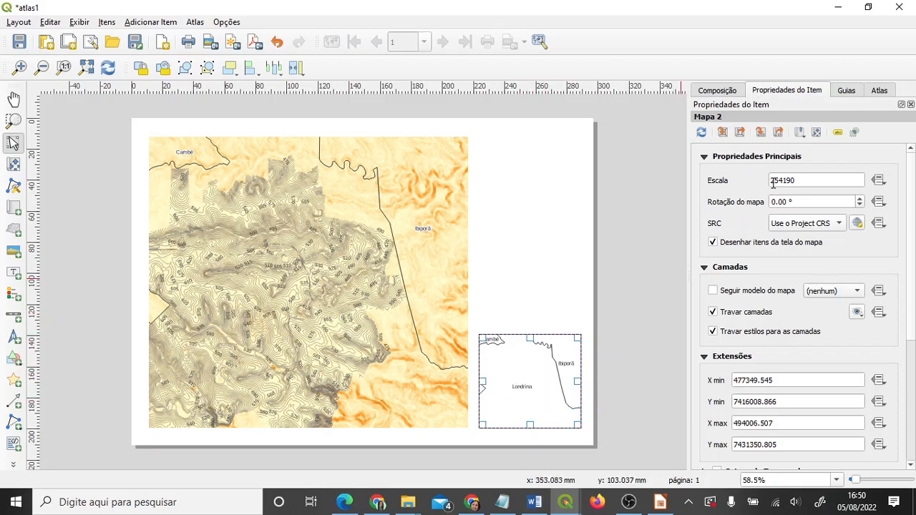
Set the inset map's scale to 500000 and enable its frame.
left_click_drag(781, 183, 790, 184)
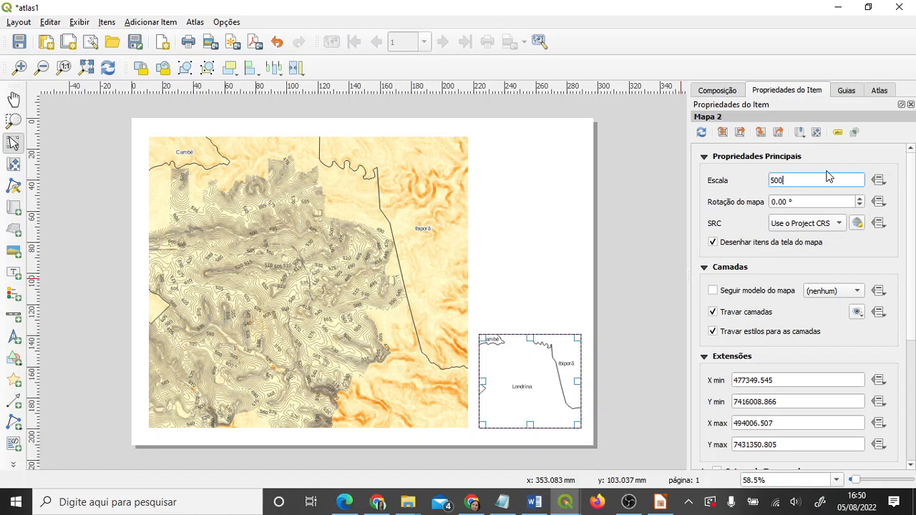
key("Return")
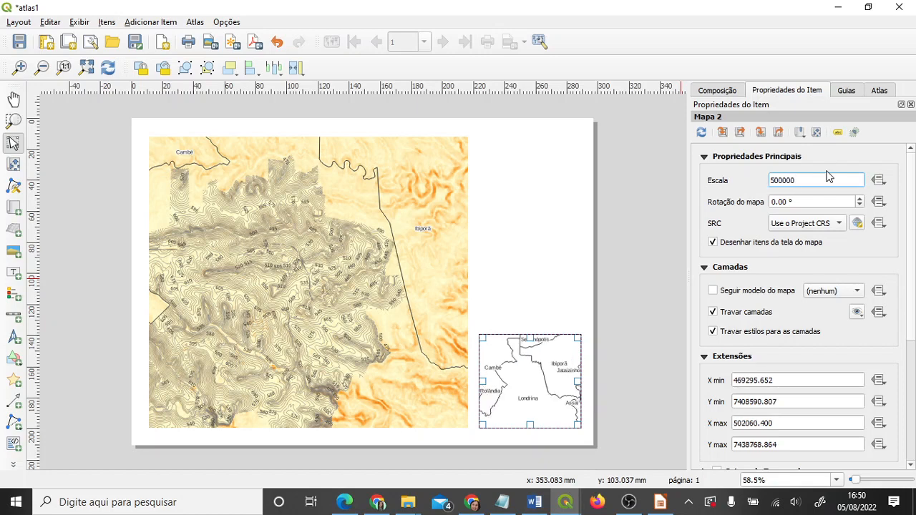
left_click(574, 266)
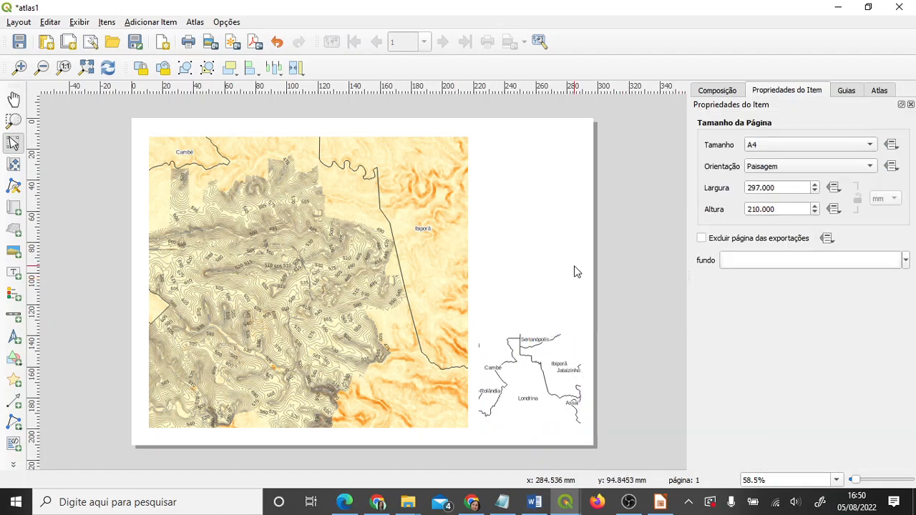
left_click(529, 379)
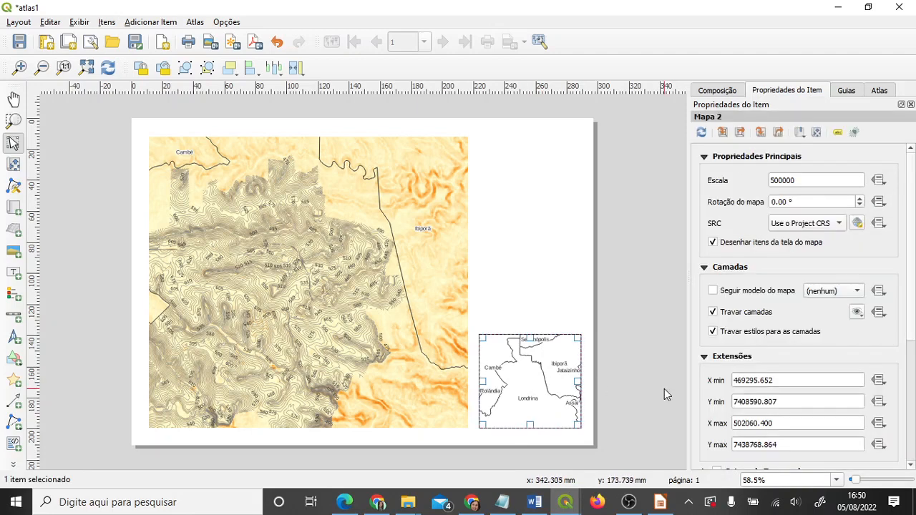
left_click_drag(911, 274, 909, 383)
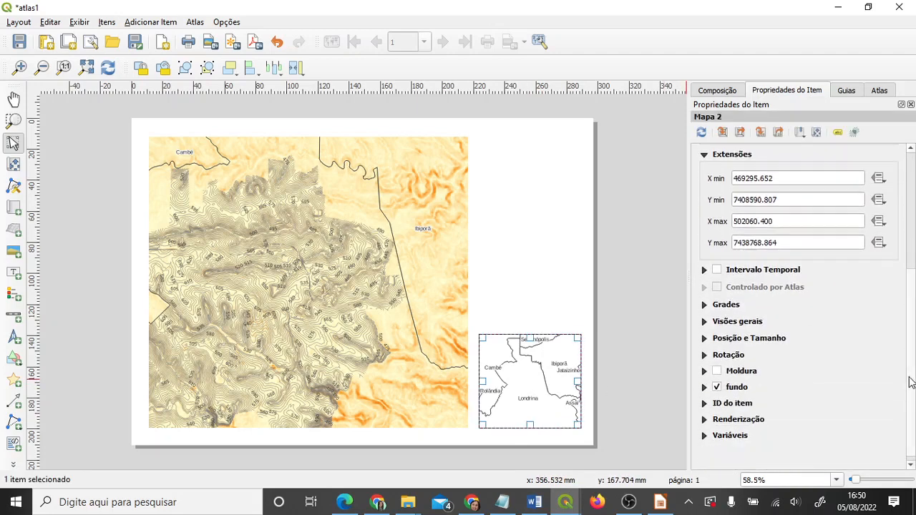
left_click(716, 371)
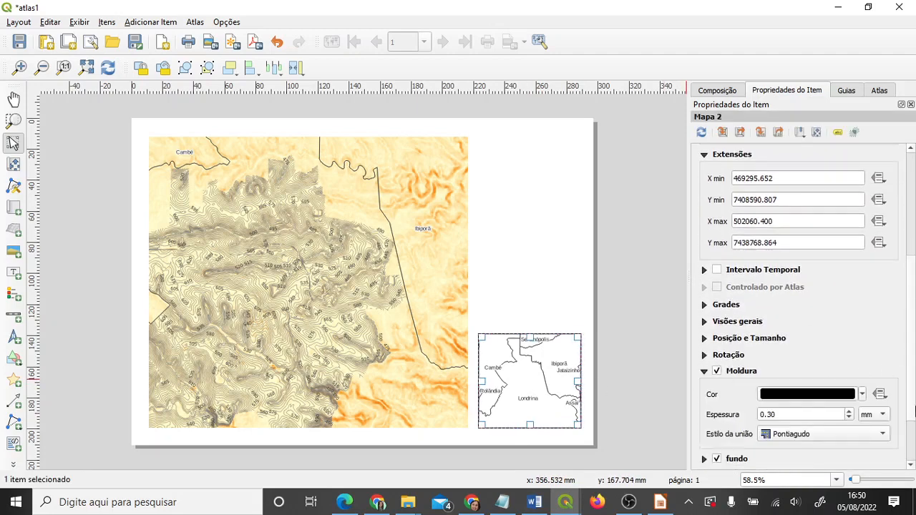
left_click(530, 300)
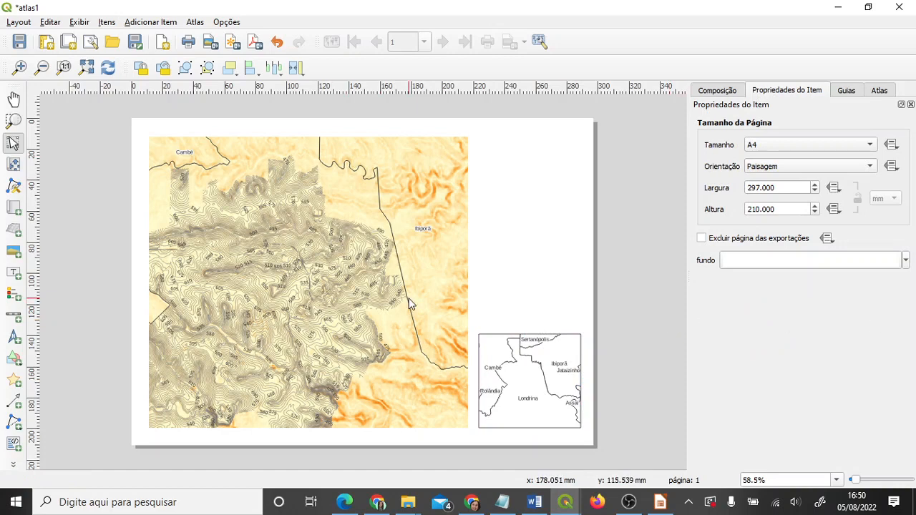
Add an overview to the inset map that shows the extent of Mapa 1.
left_click(497, 379)
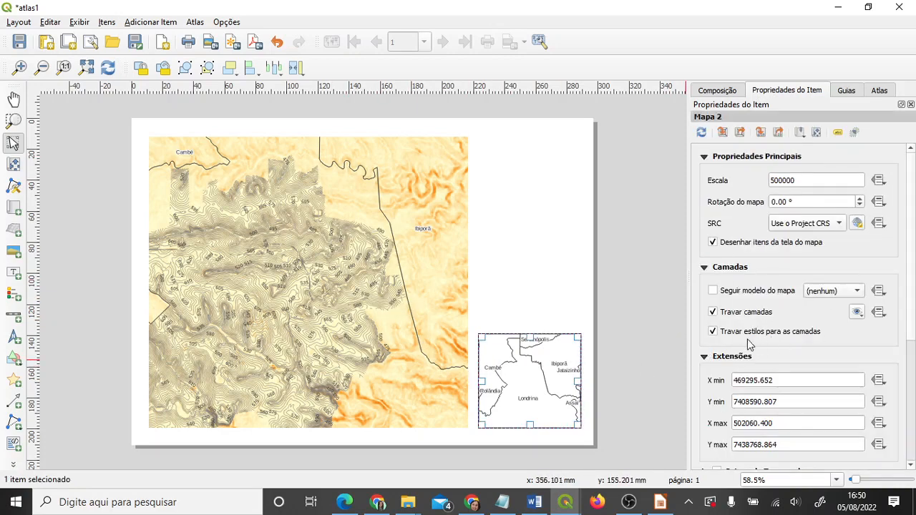
scroll(887, 286, "down", 5)
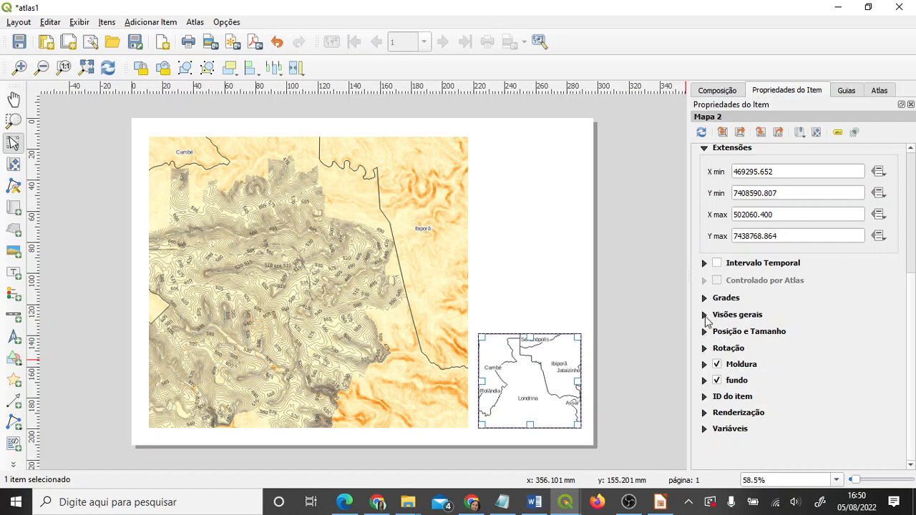
left_click(704, 315)
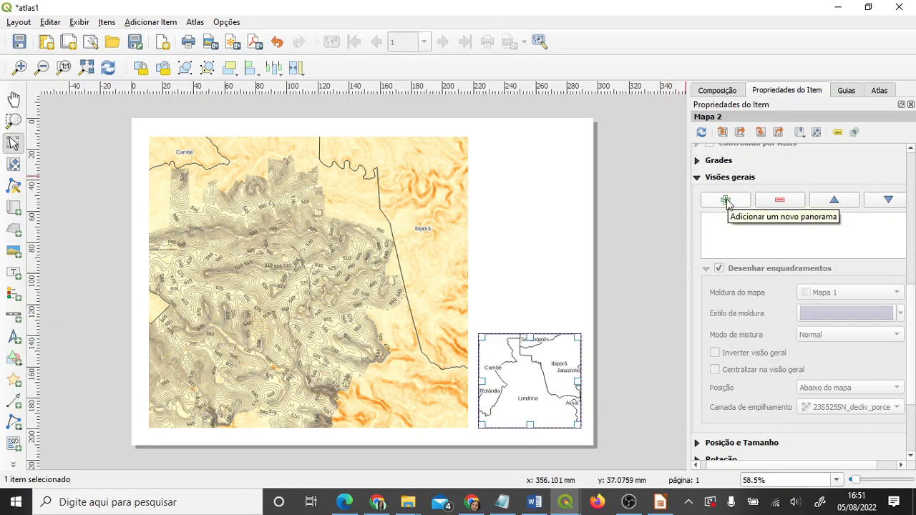
left_click(726, 201)
left_click(751, 220)
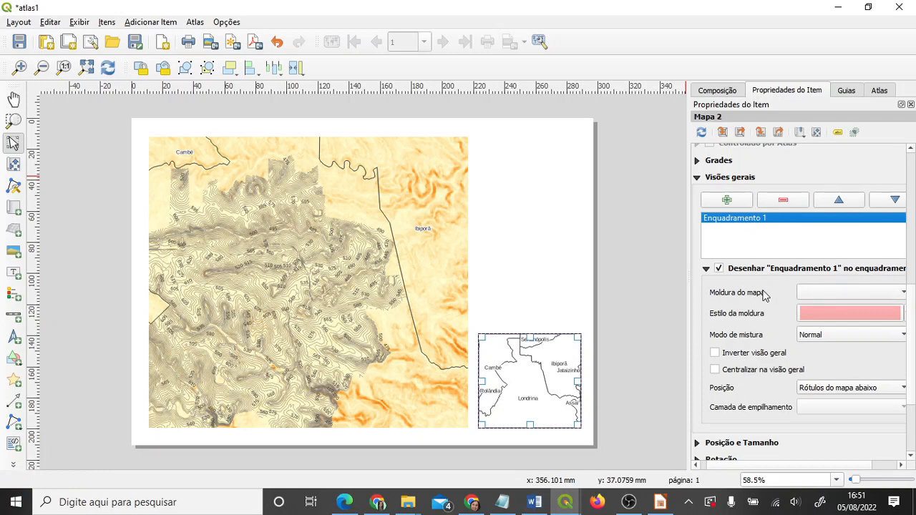
left_click(894, 294)
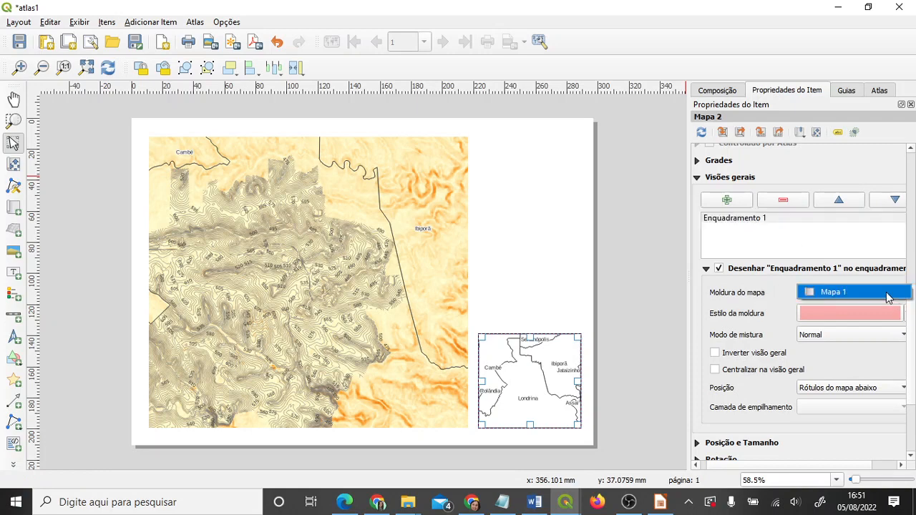
left_click(887, 296)
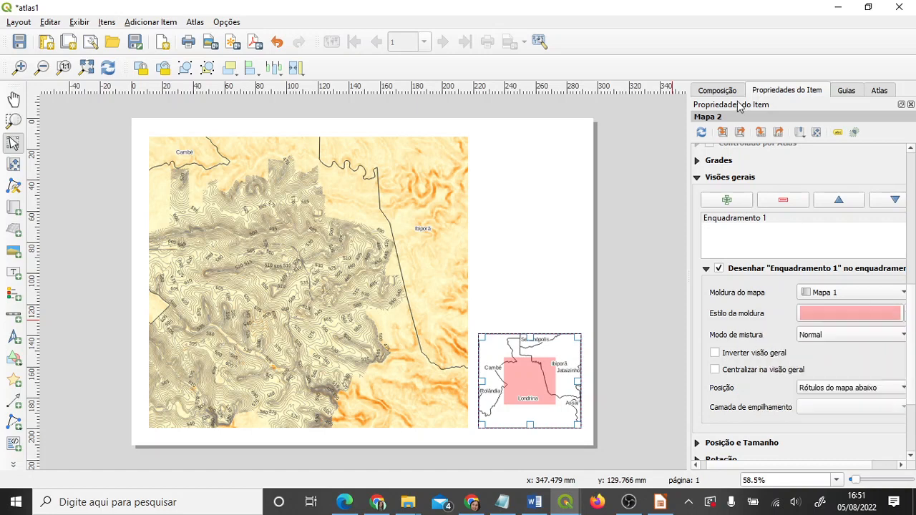
Change the inset overview's fill to light grey with reduced opacity, then restore the maximized layout window and reselect the inset map.
double_click(812, 14)
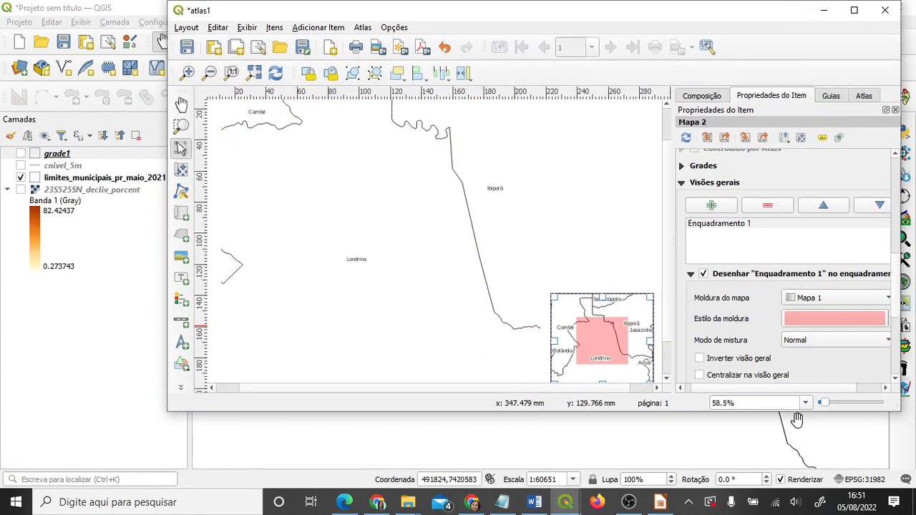
left_click(861, 321)
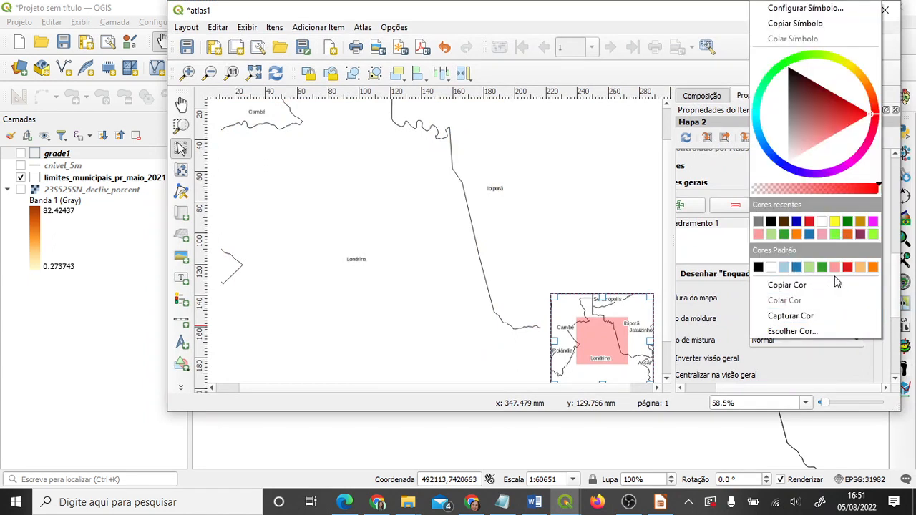
left_click_drag(806, 120, 752, 152)
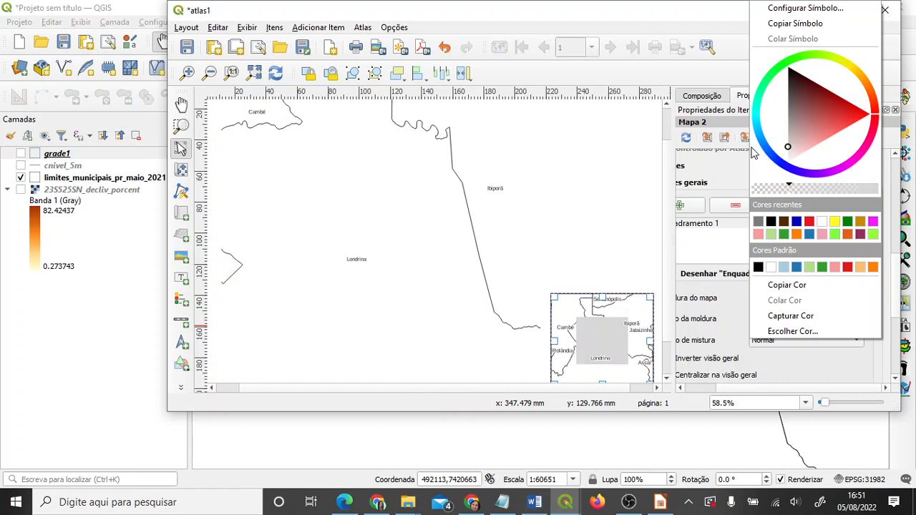
left_click(806, 191)
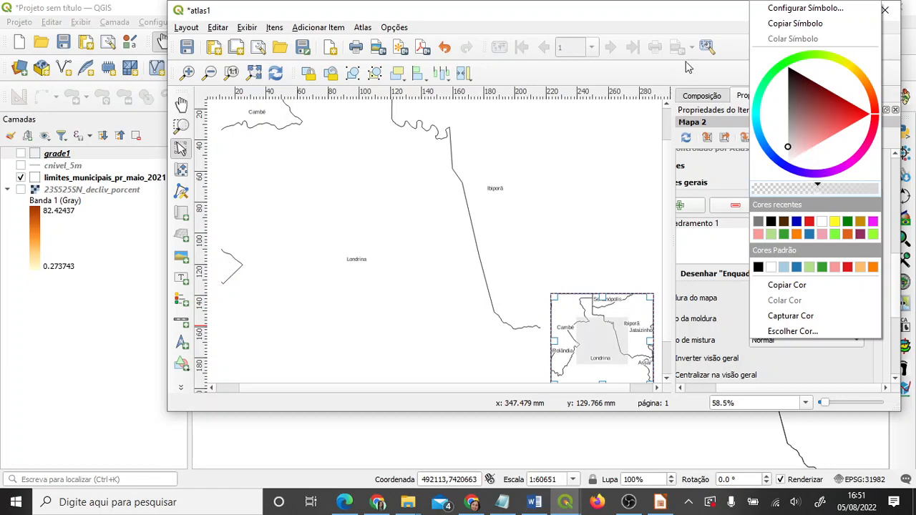
left_click(692, 14)
left_click(853, 10)
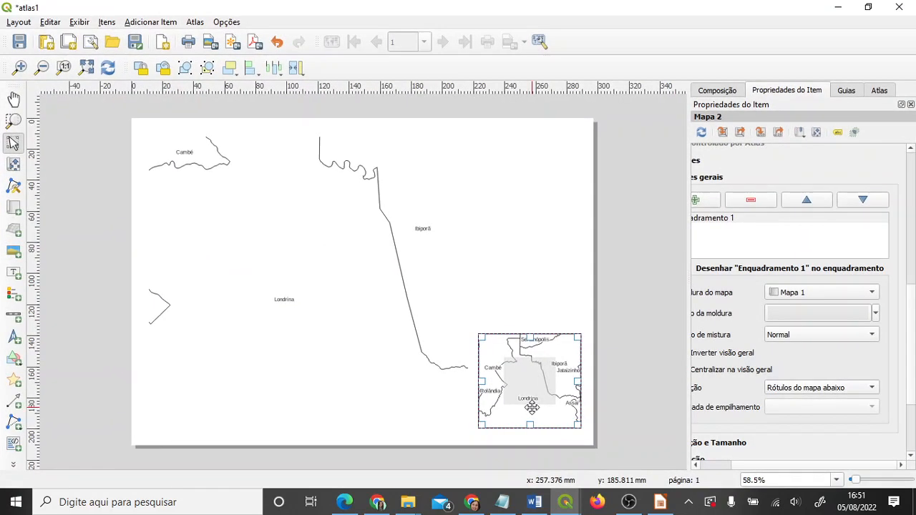
left_click(309, 323)
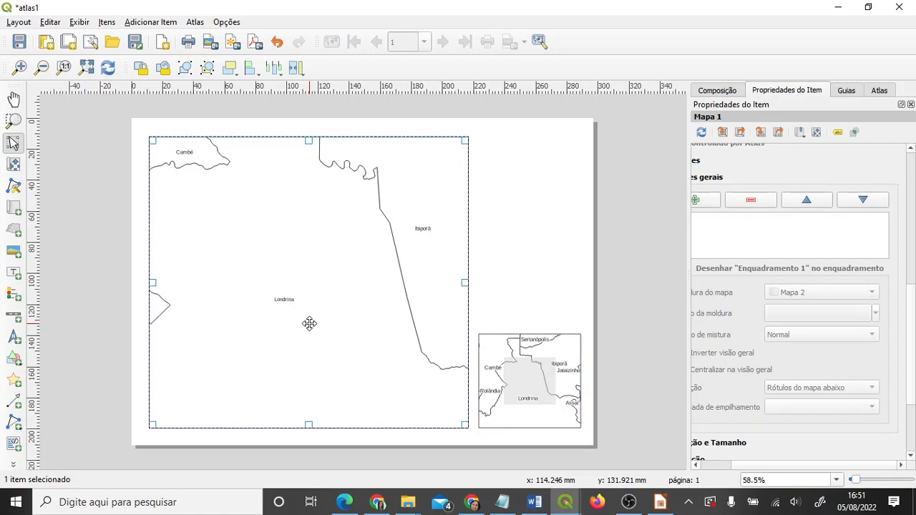
left_click(561, 408)
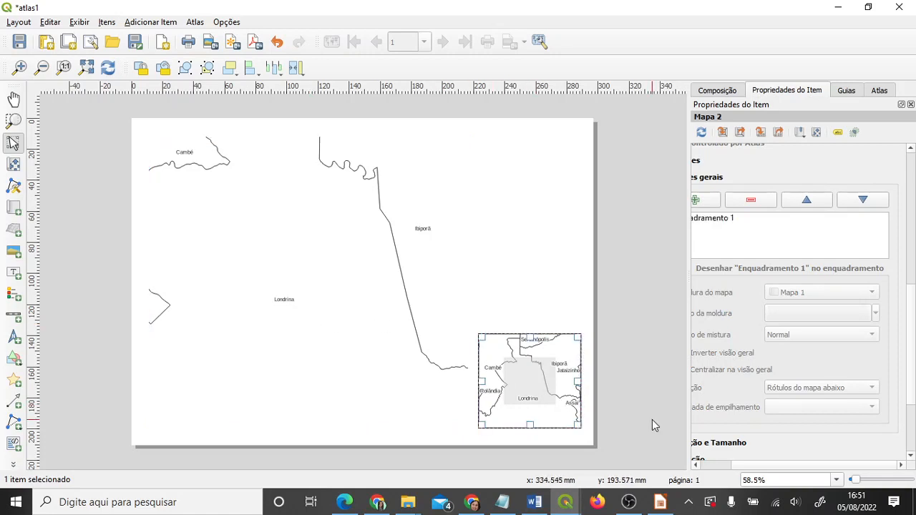
Select Mapa 1, make the cnivel_5m and 23S525SN_decliv_porcent layers visible in the project, and return to the atlas1 layout.
left_click(372, 344)
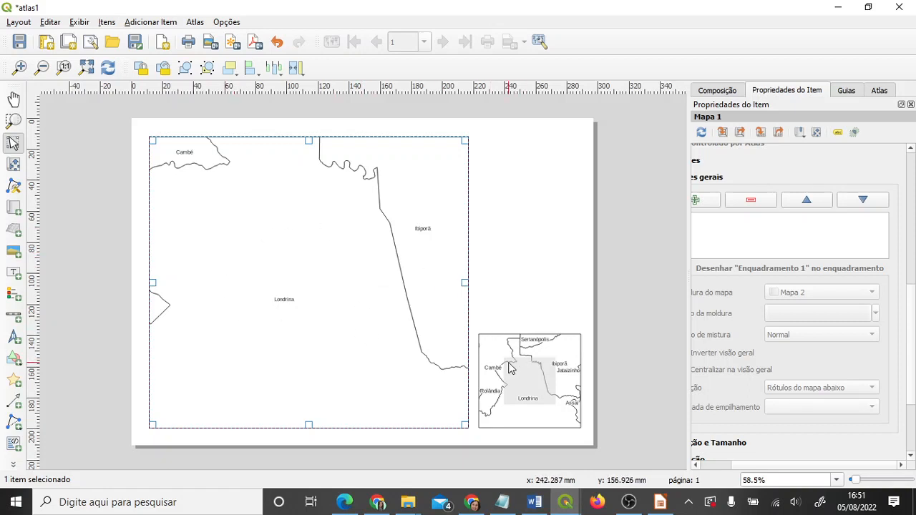
mouse_move(565, 502)
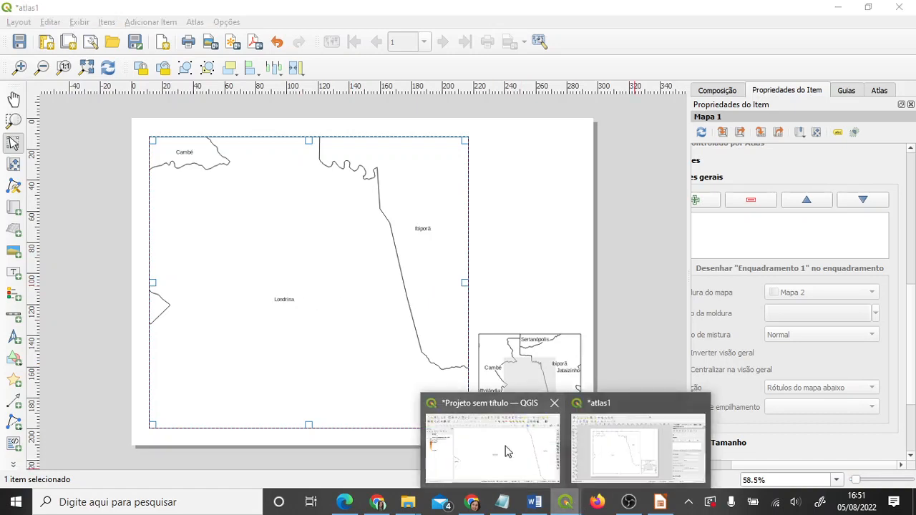
left_click(486, 447)
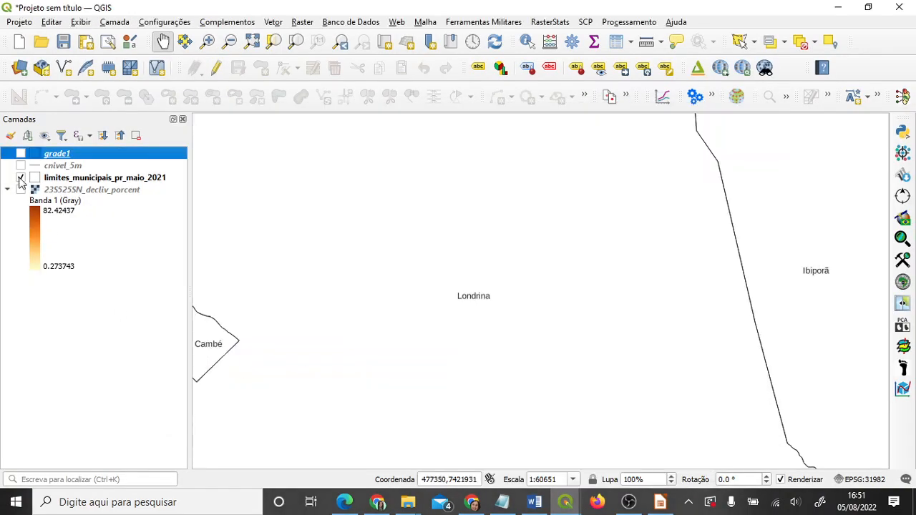
left_click(20, 165)
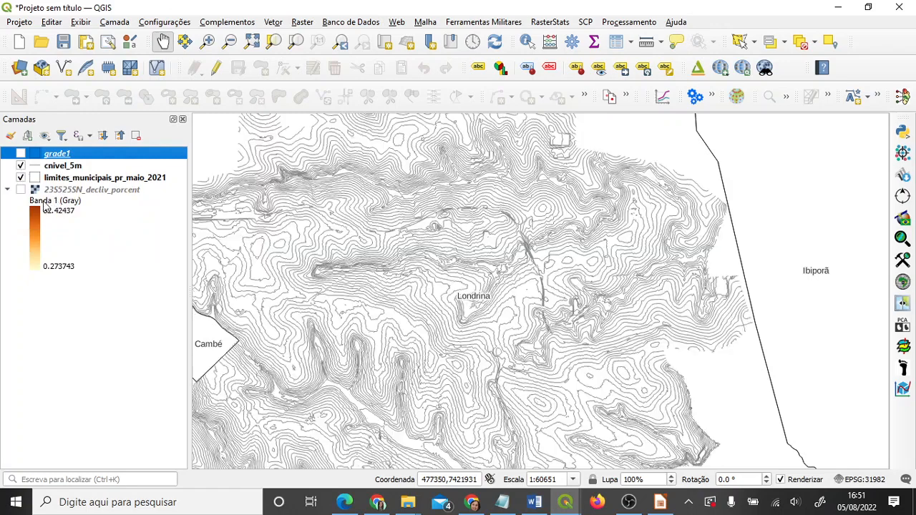
left_click(20, 189)
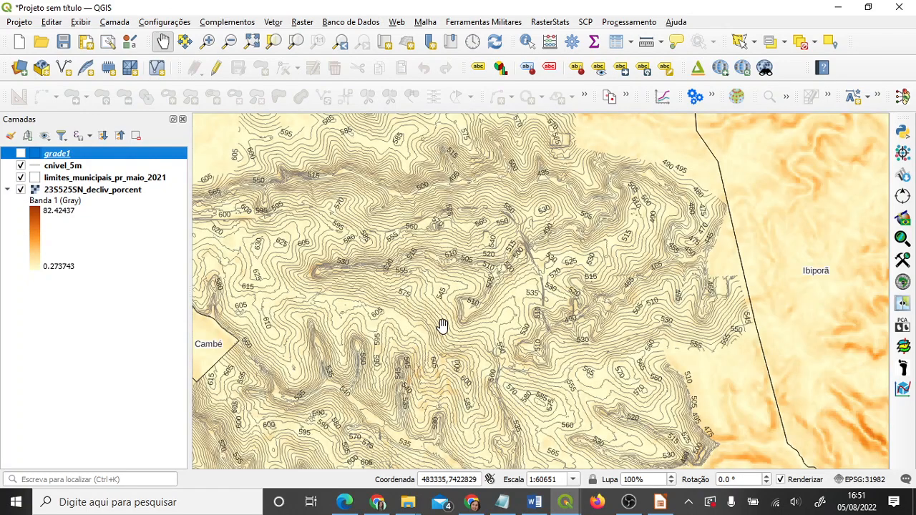
mouse_move(570, 506)
left_click(607, 454)
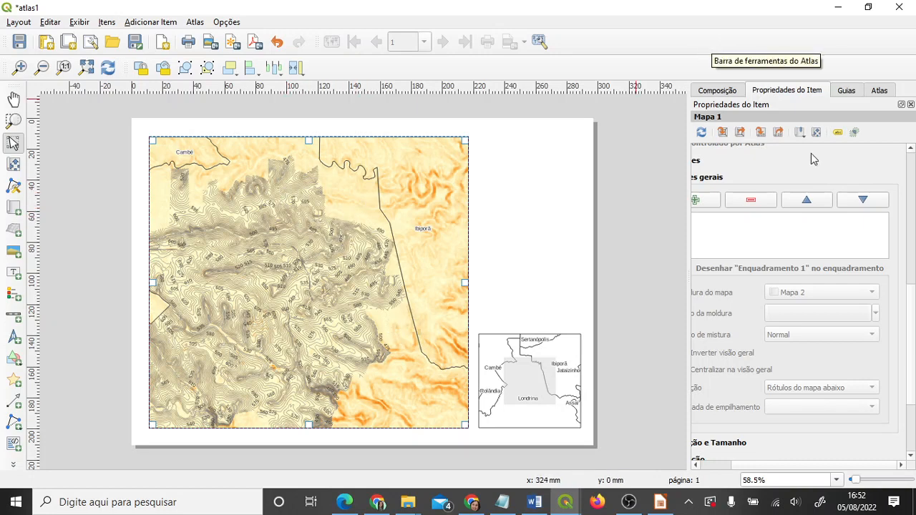
Check that the Atlas panel is enabled, then close the Propriedades do Item panel and restore it.
left_click(880, 91)
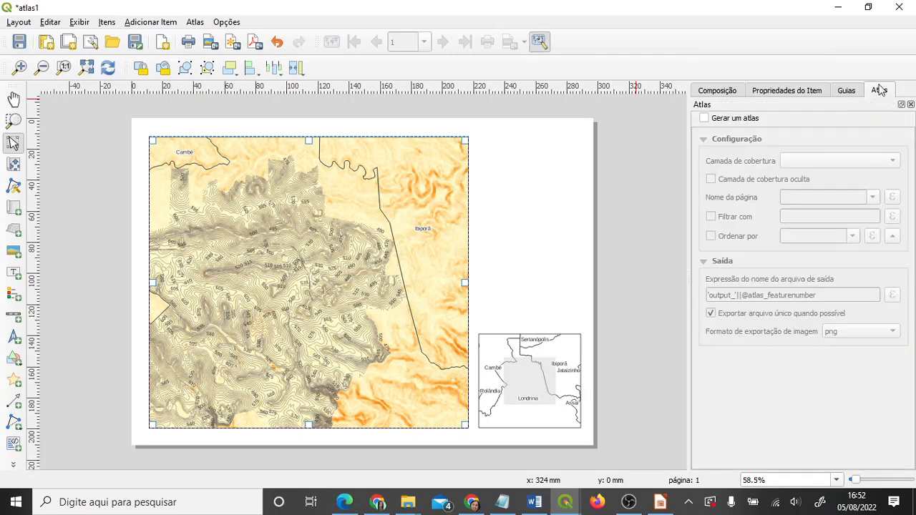
left_click(78, 22)
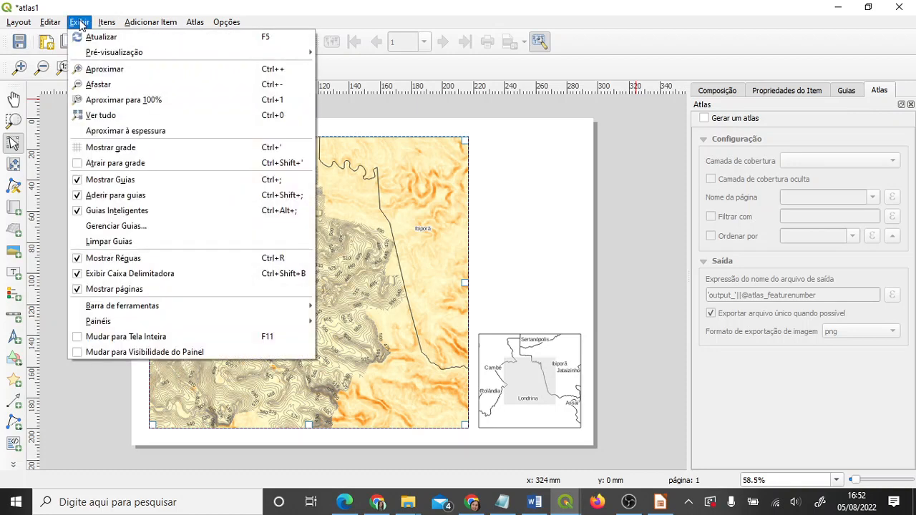
mouse_move(243, 323)
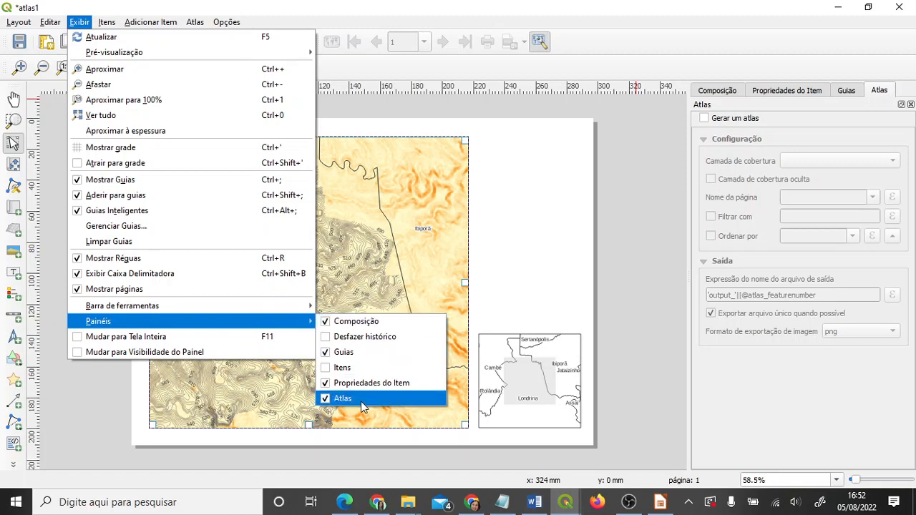
left_click(799, 93)
left_click(910, 104)
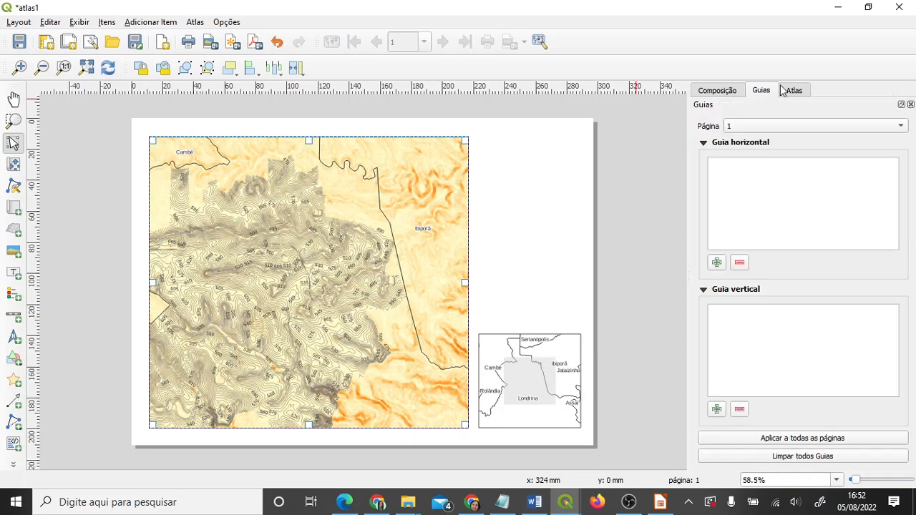
left_click(80, 23)
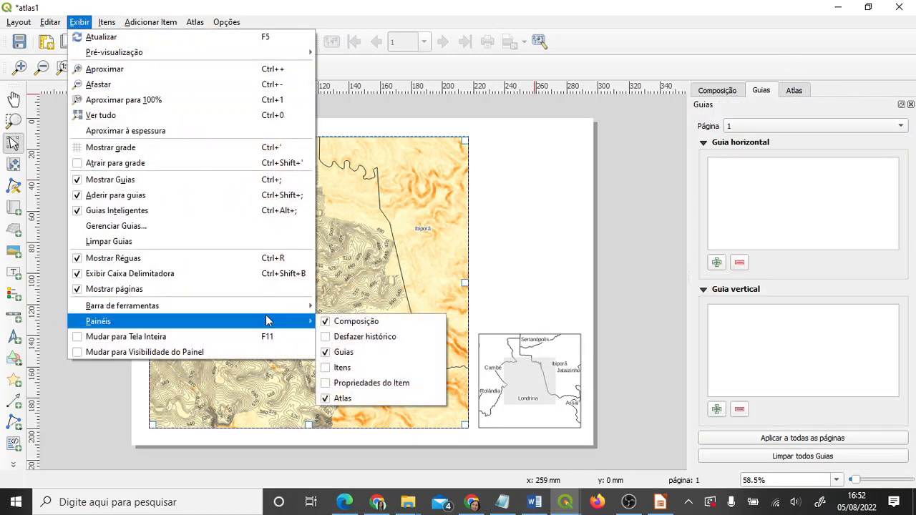
mouse_move(273, 316)
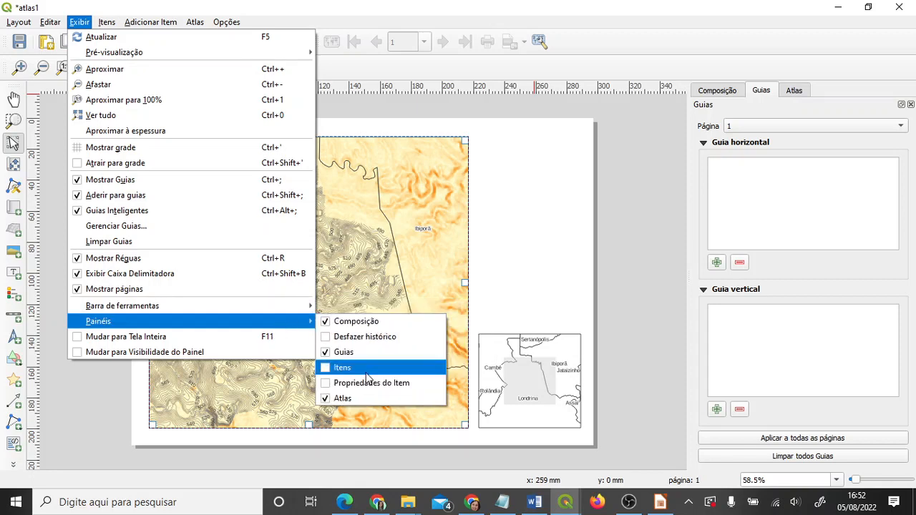
left_click(366, 380)
left_click(790, 93)
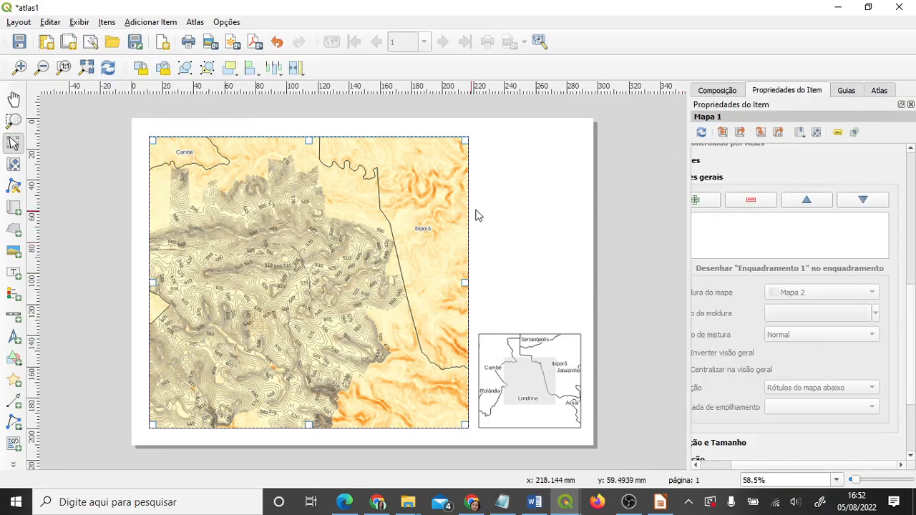
Enable atlas generation with grade1 as the coverage layer and hide the coverage layer.
left_click(882, 91)
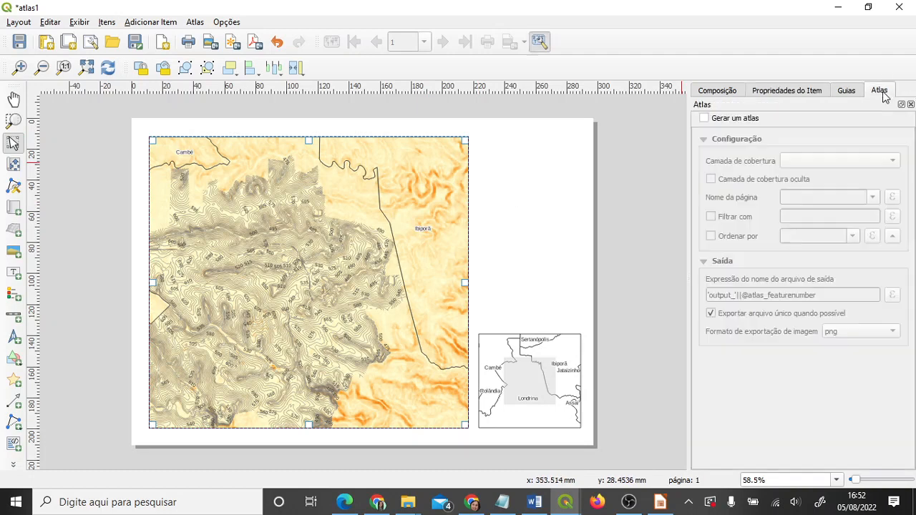
left_click(730, 117)
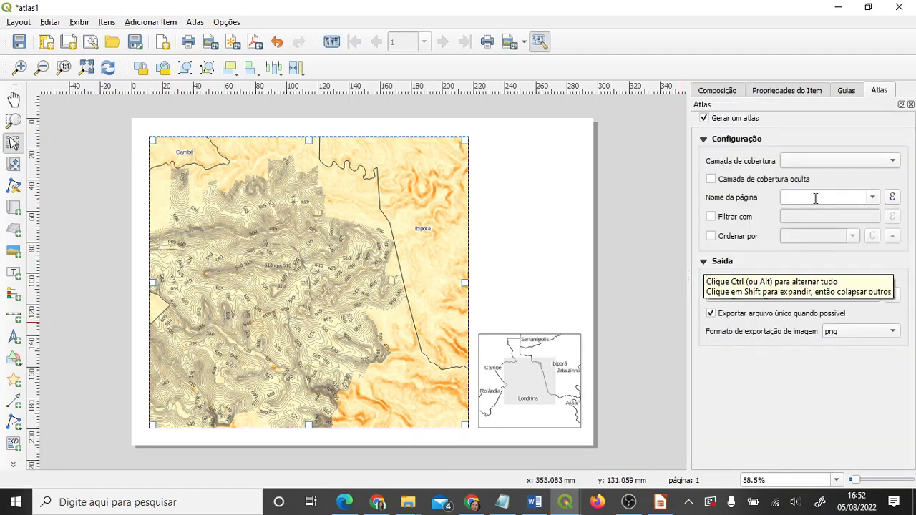
left_click(894, 165)
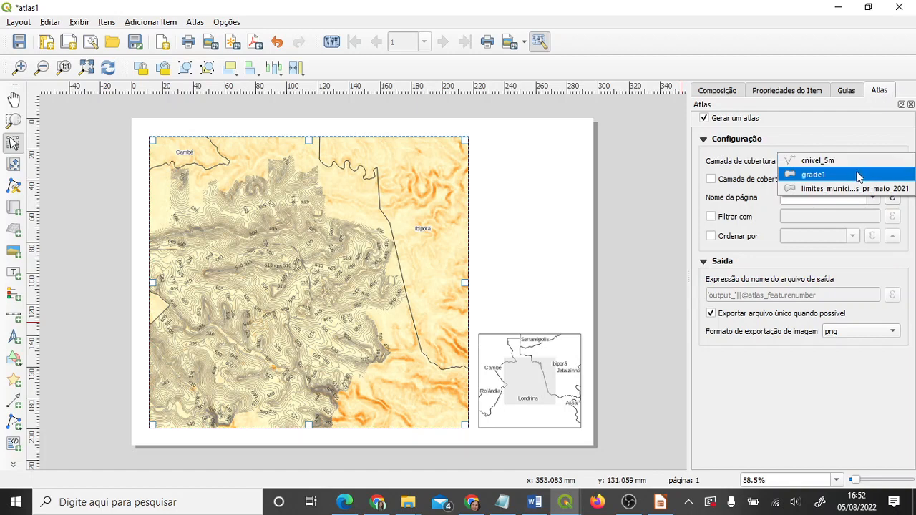
left_click(858, 176)
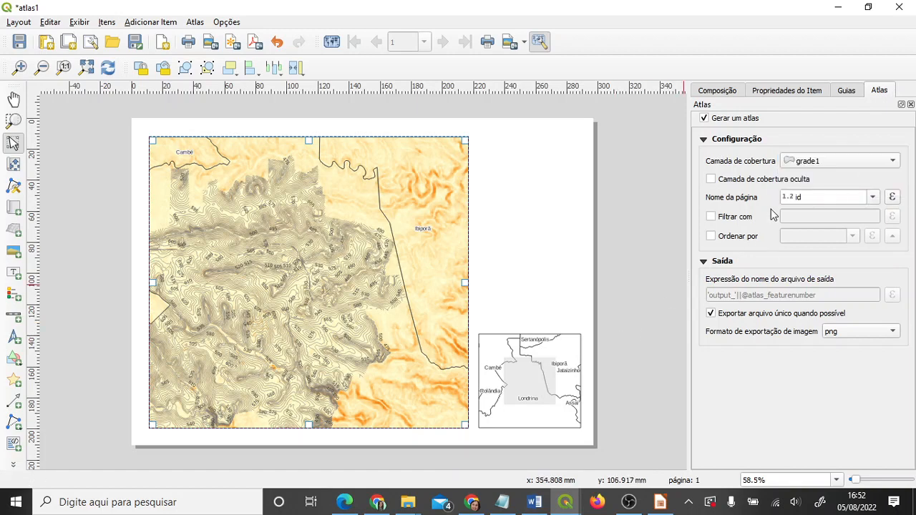
left_click(765, 180)
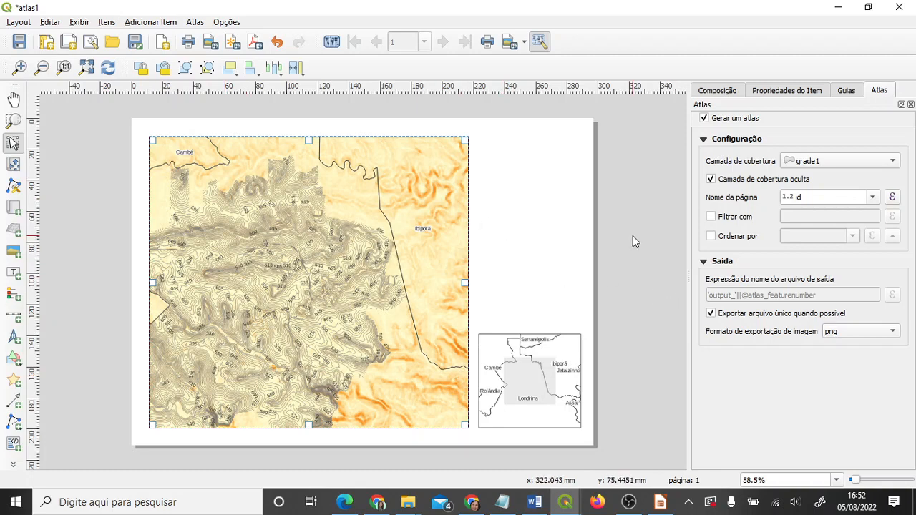
Make Mapa 1 controlled by the atlas with a 5% margin around each feature.
left_click(781, 93)
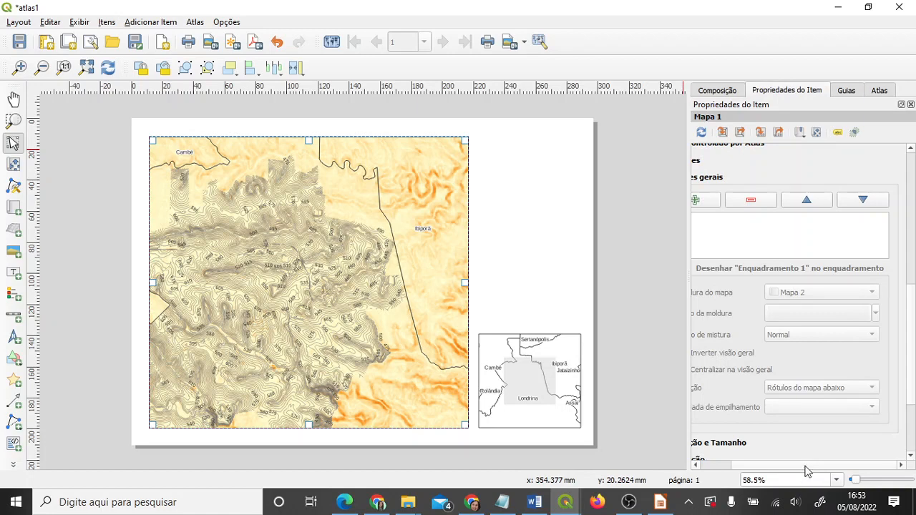
left_click_drag(804, 466, 673, 461)
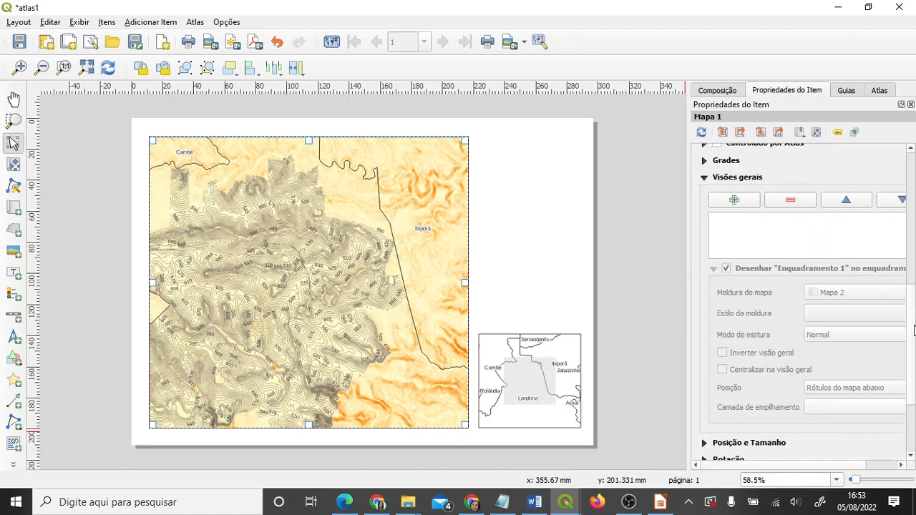
scroll(913, 330, "up", 4)
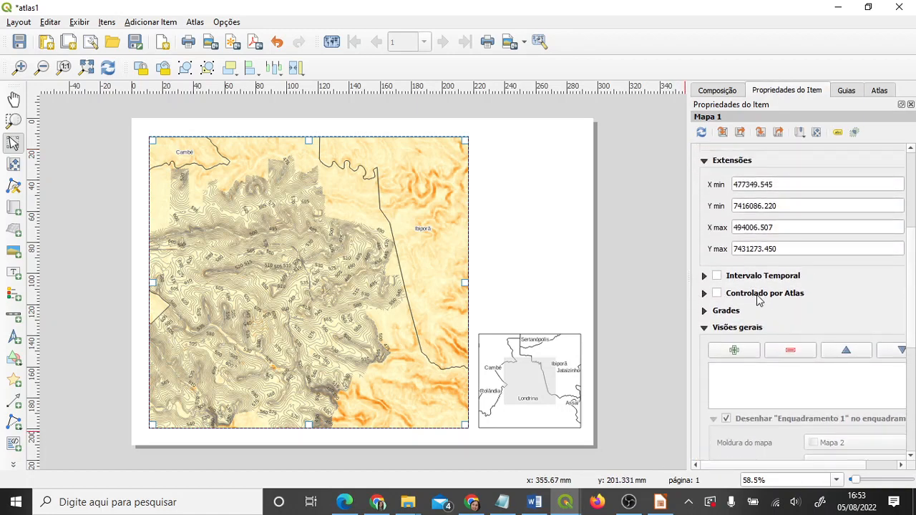
left_click(716, 293)
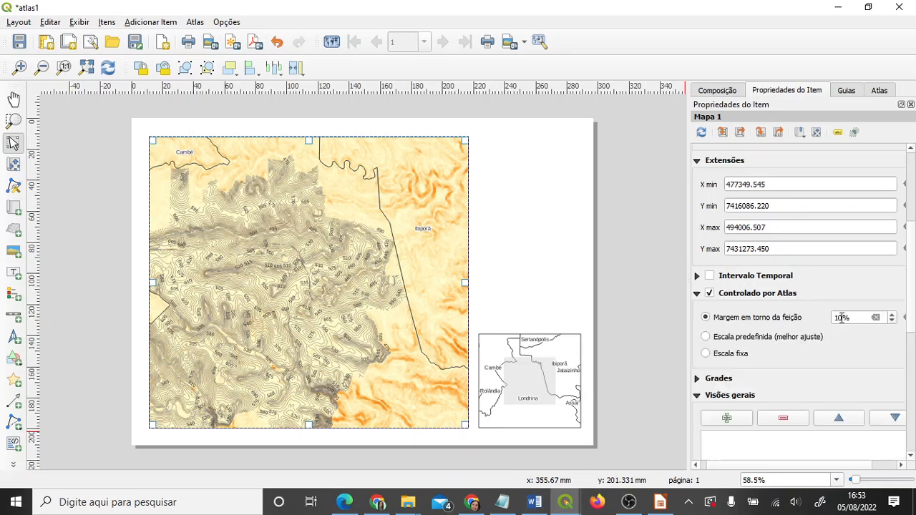
left_click_drag(842, 317, 830, 317)
type("5")
scroll(911, 277, "down", 3)
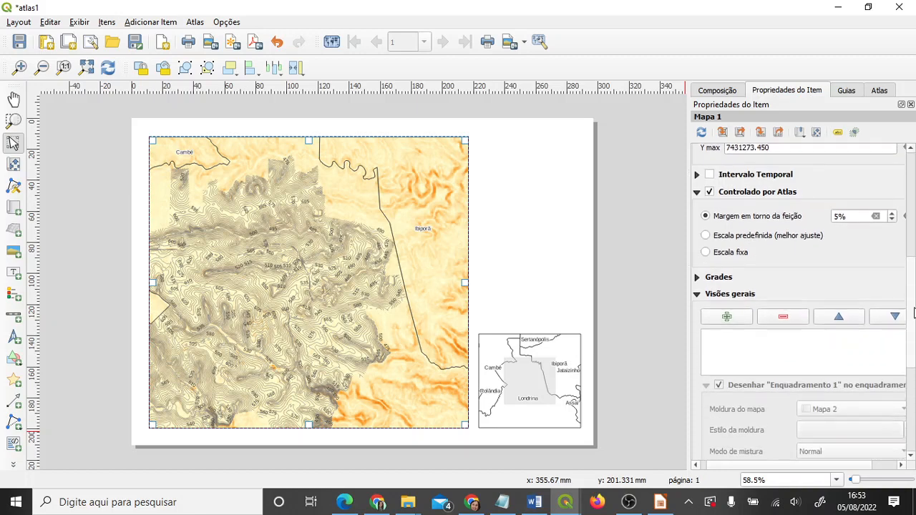
Enable the frame around Mapa 1.
left_click(697, 267)
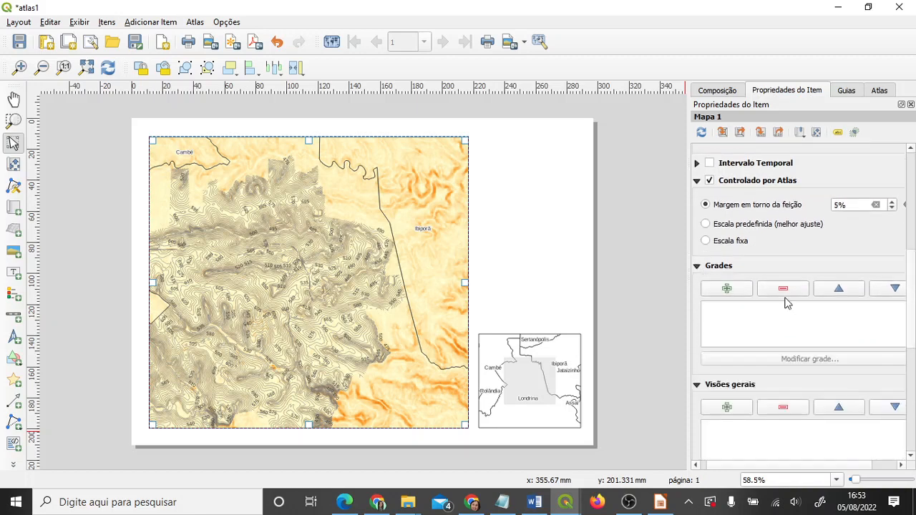
left_click(514, 290)
left_click(435, 251)
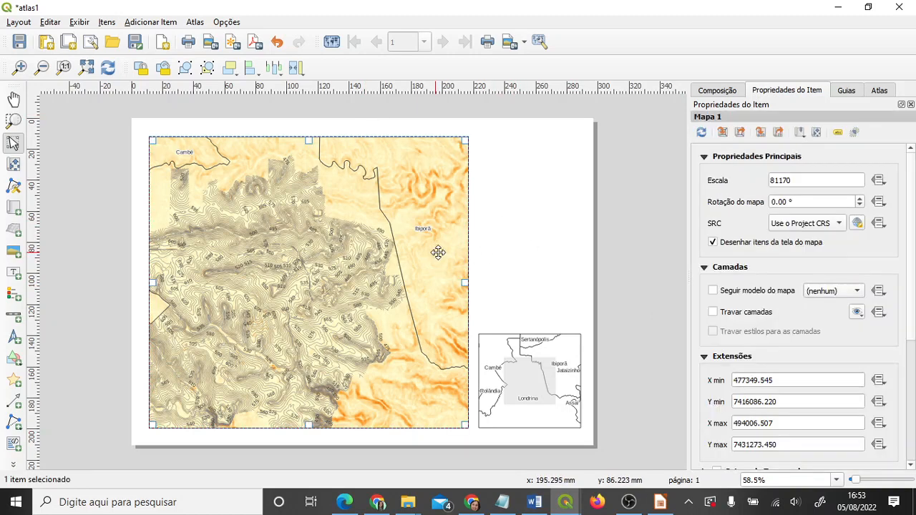
scroll(913, 300, "down", 3)
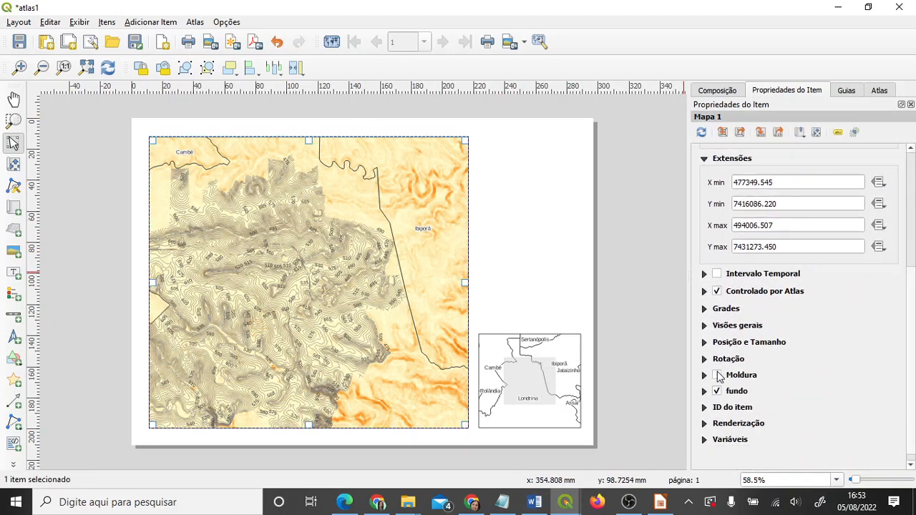
left_click(737, 375)
scroll(899, 291, "up", 3)
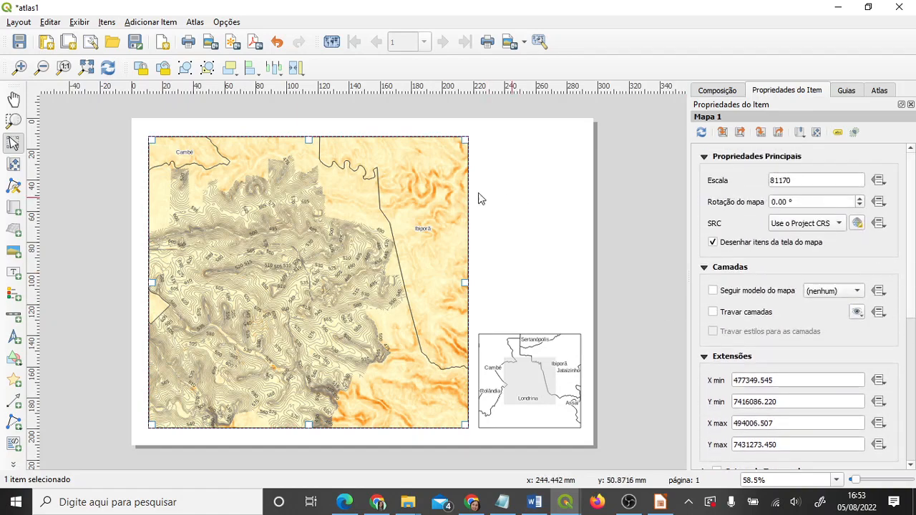
Save the project as proj_atlas in the atlas folder under Documentos.
left_click(20, 45)
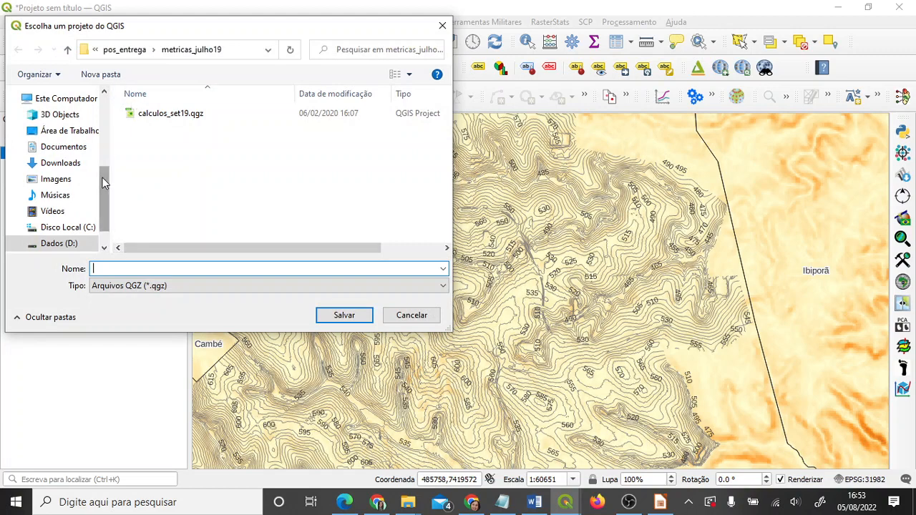
left_click(63, 147)
double_click(147, 142)
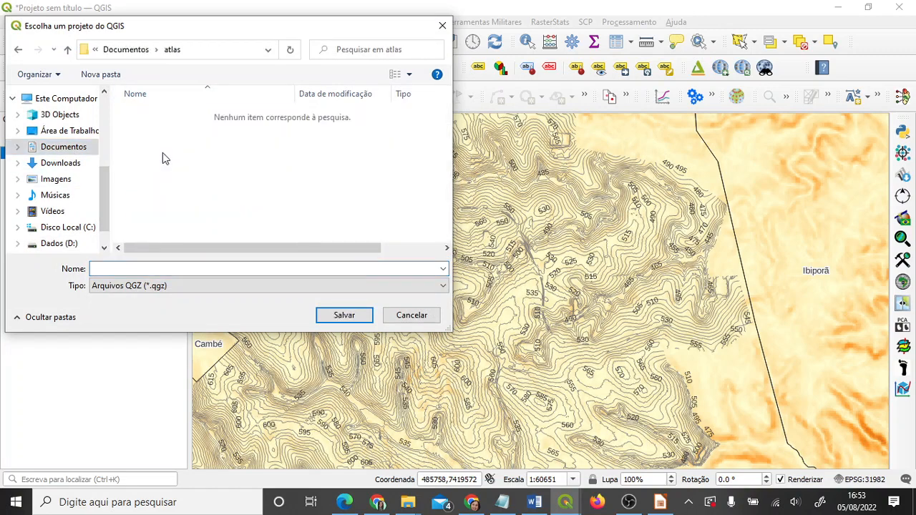
left_click(152, 270)
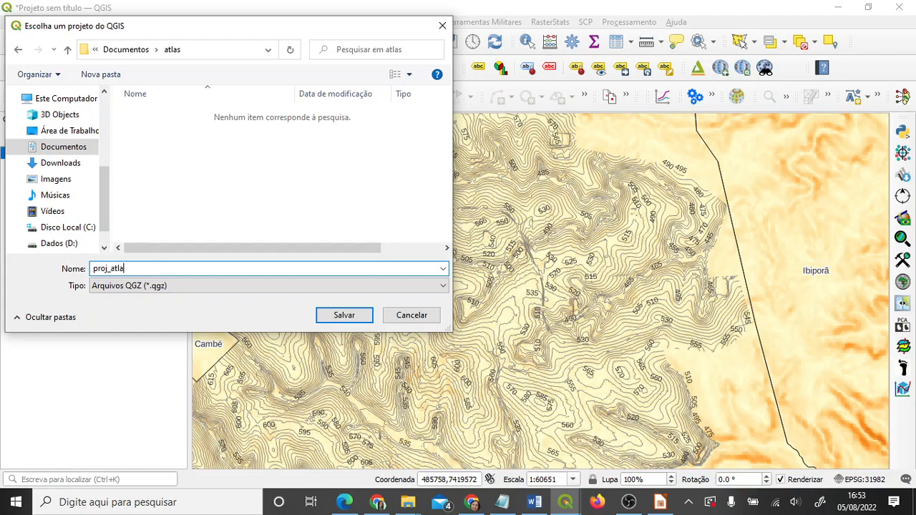
key("Return")
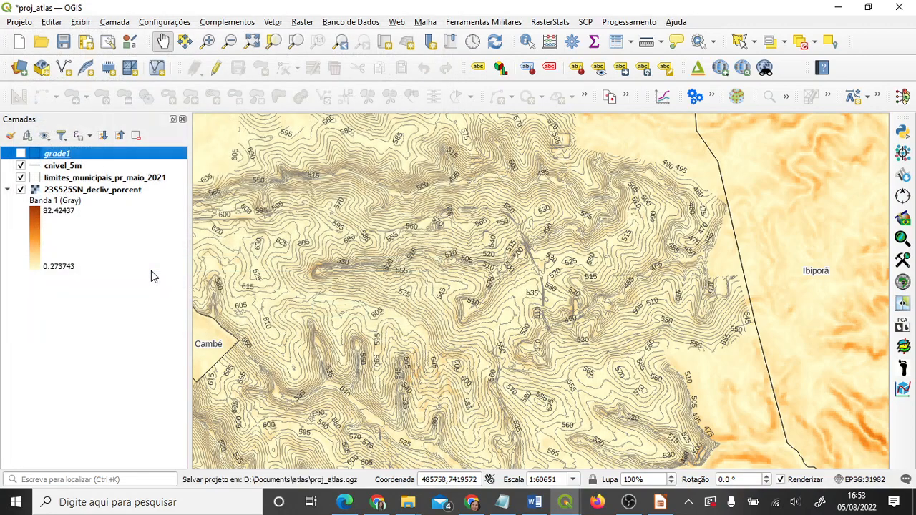
left_click(64, 42)
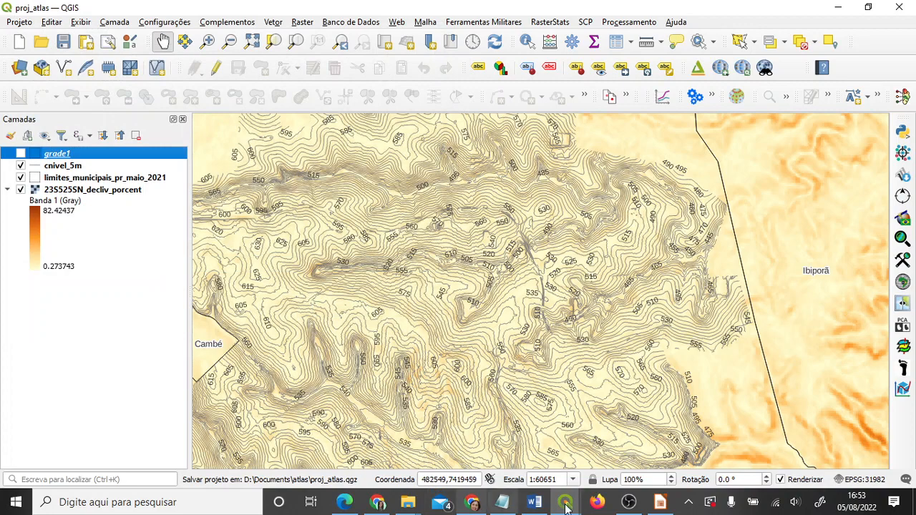
Return to the atlas1 layout, turn on the atlas preview and view the page at 100%.
mouse_move(574, 507)
left_click(637, 451)
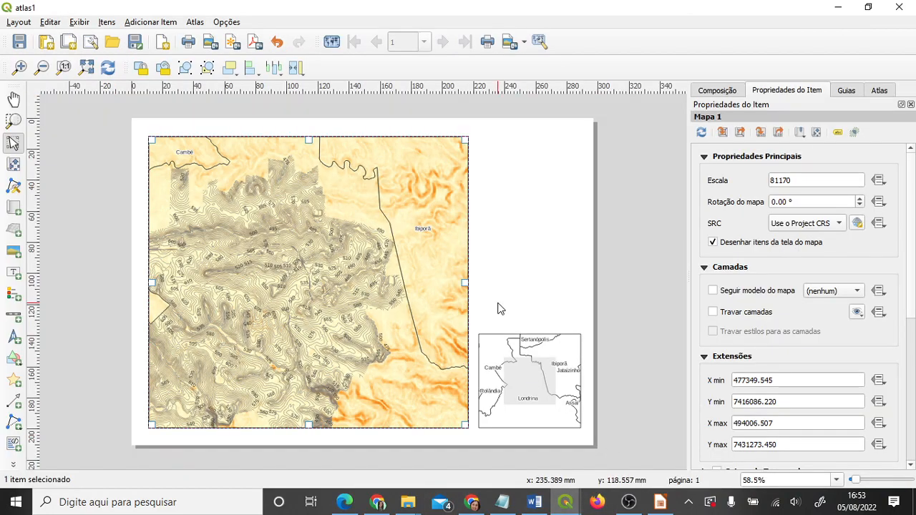
left_click(332, 42)
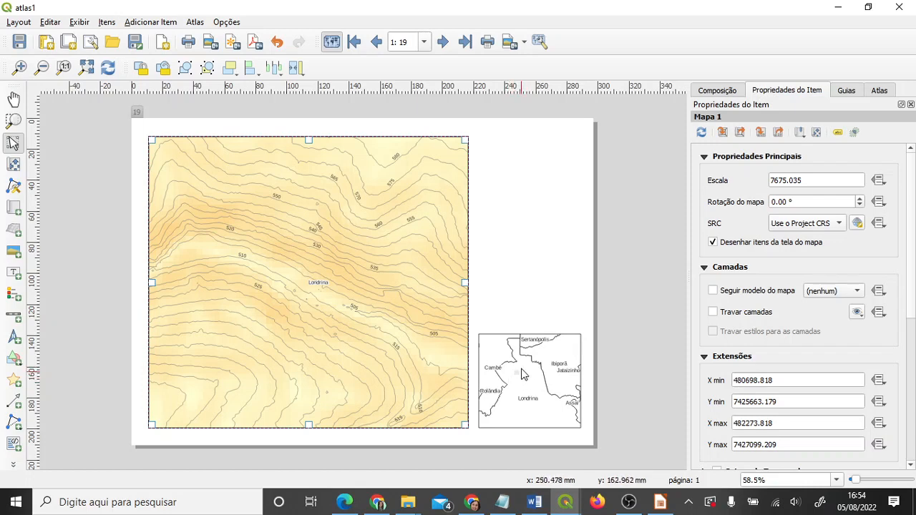
left_click(64, 68)
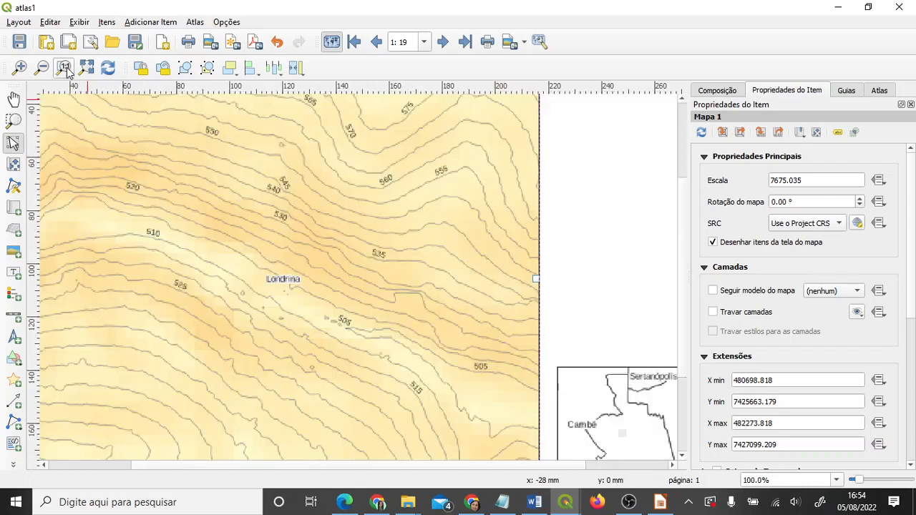
Make the frame fill of overview Enquadramento 1 in Mapa 2 a darker grey with full opacity.
left_click_drag(471, 466, 547, 466)
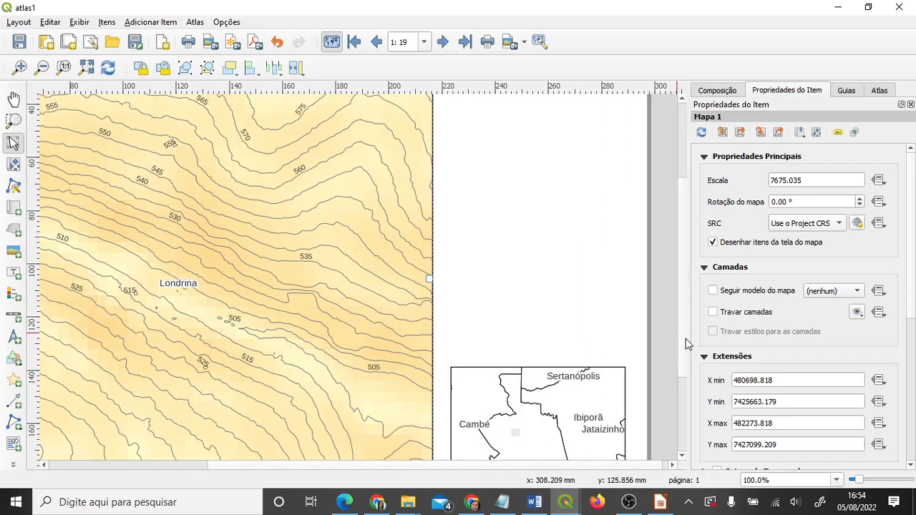
scroll(644, 345, "down", 3)
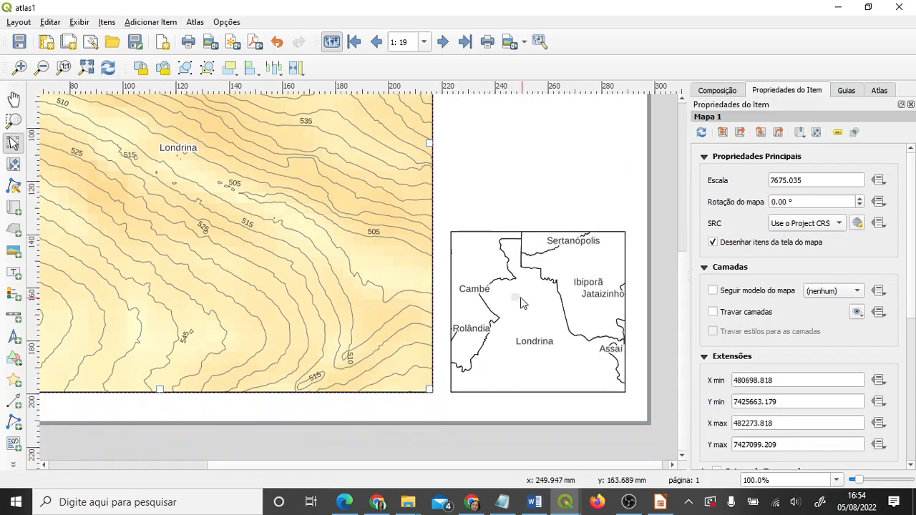
scroll(684, 335, "up", 1)
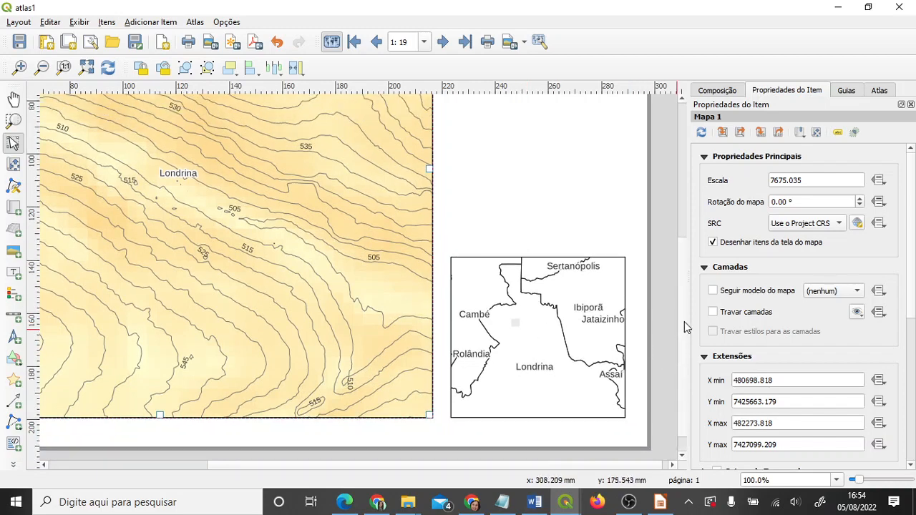
left_click(565, 316)
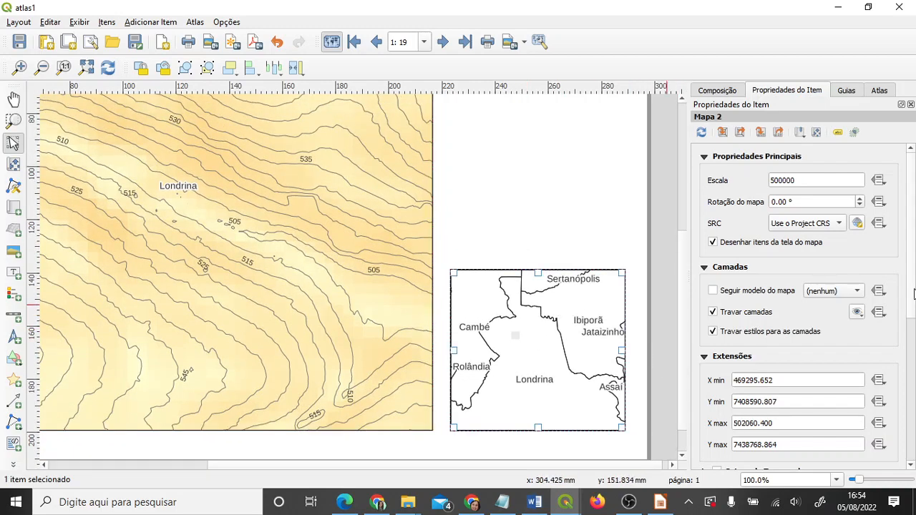
scroll(913, 410, "down", 5)
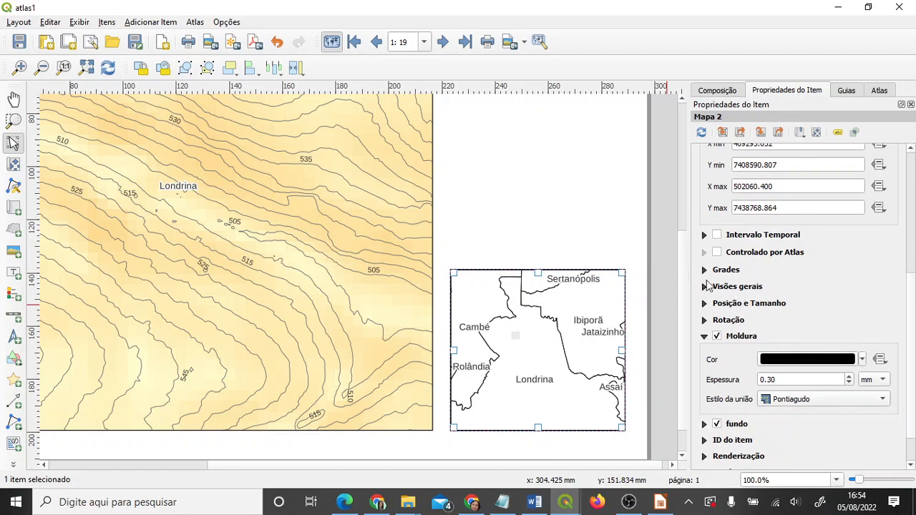
left_click(704, 287)
left_click(764, 213)
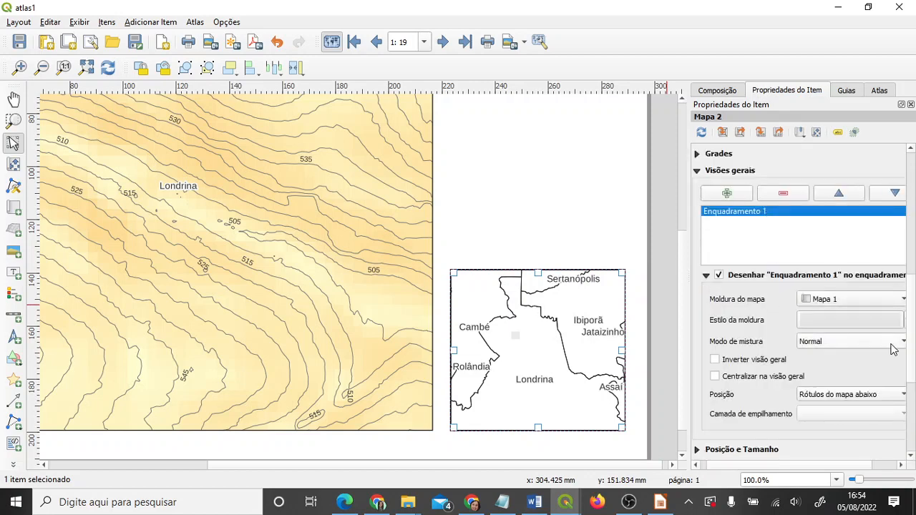
left_click(903, 321)
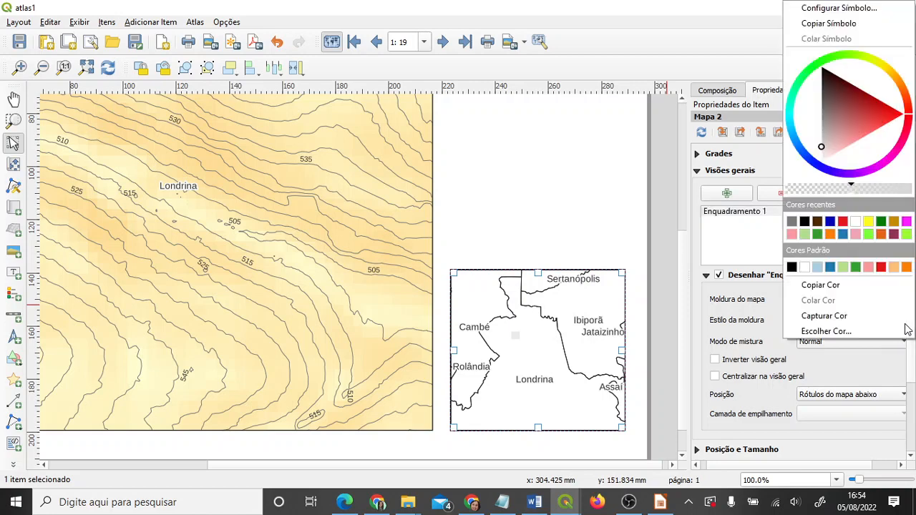
left_click(877, 188)
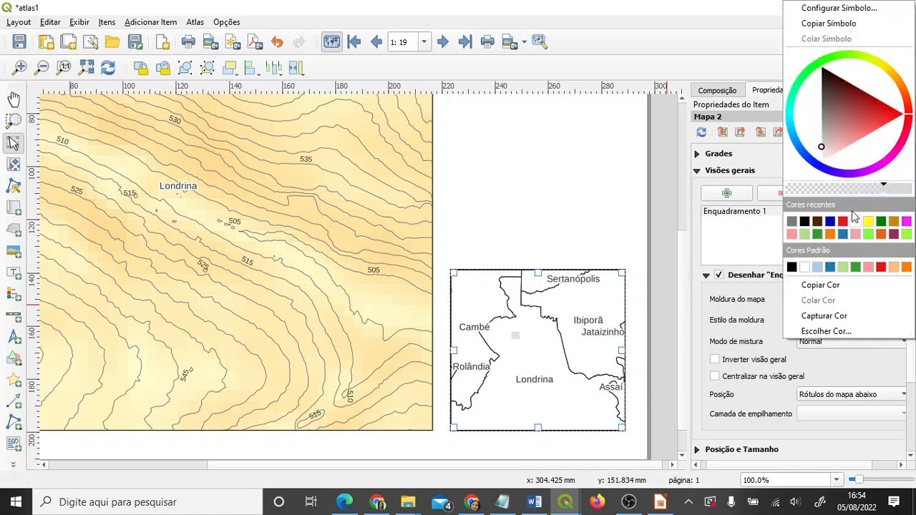
left_click_drag(830, 133, 810, 116)
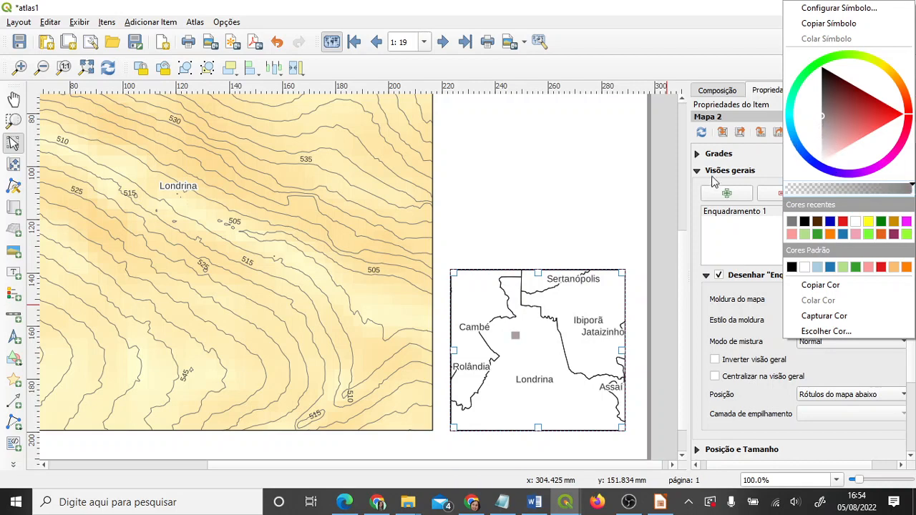
left_click(704, 34)
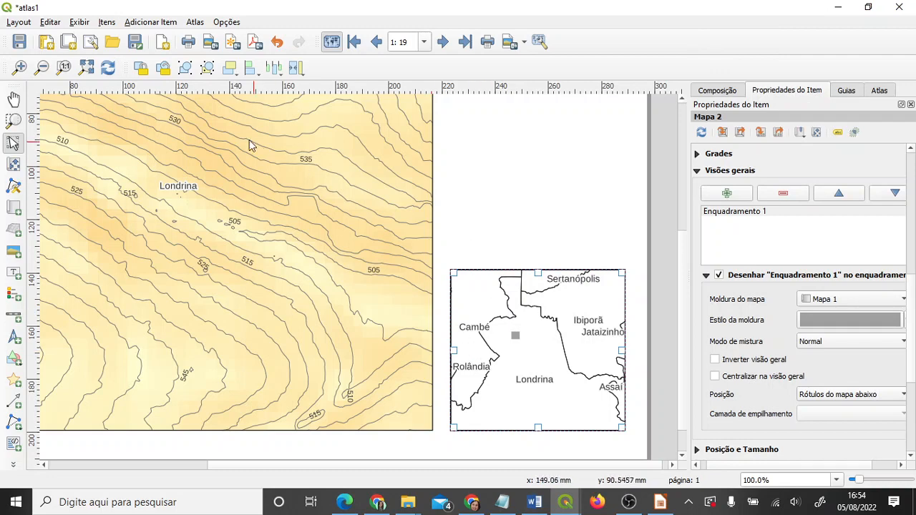
Step through the atlas preview to the fifth feature, 23, checking the main map and the overview marker in the inset.
left_click(87, 69)
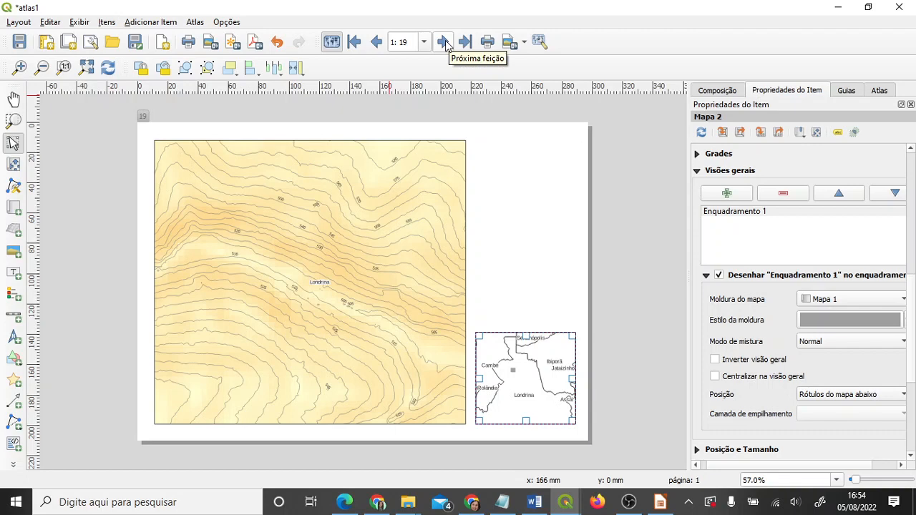
left_click(444, 42)
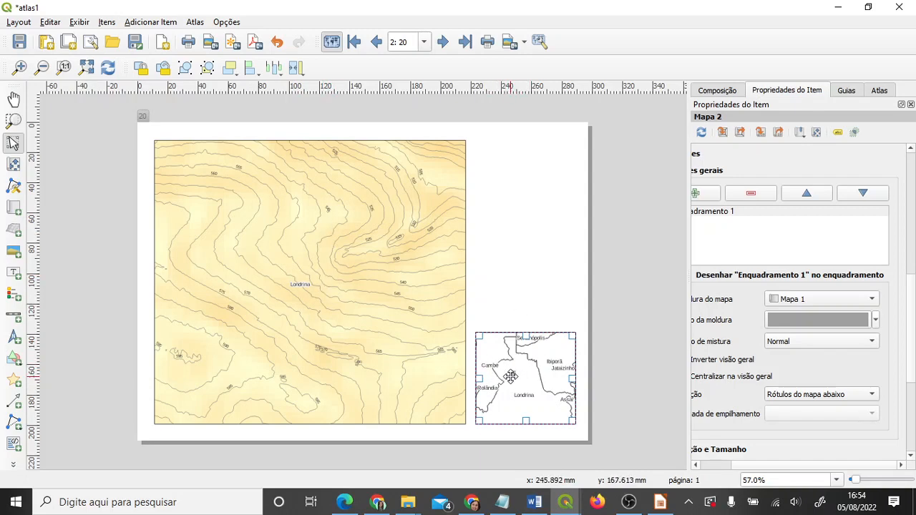
left_click(19, 67)
left_click_drag(538, 465, 637, 466)
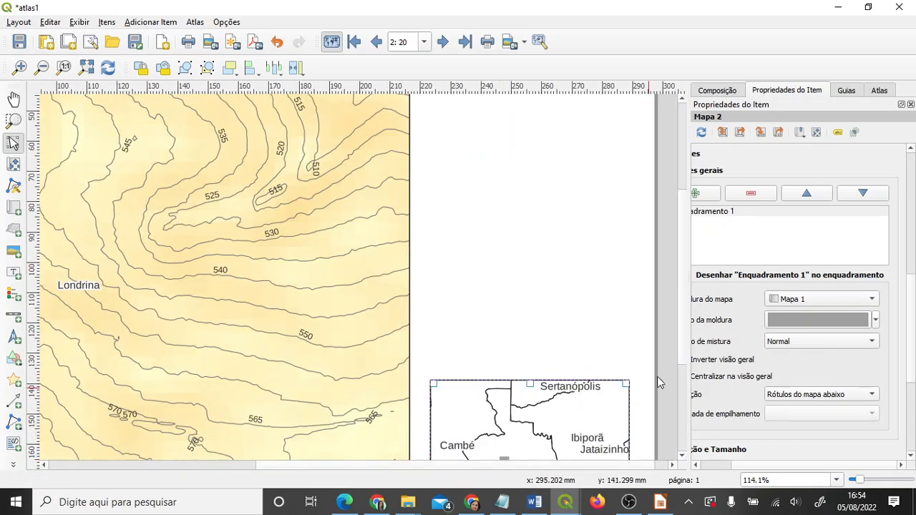
left_click_drag(682, 331, 682, 390)
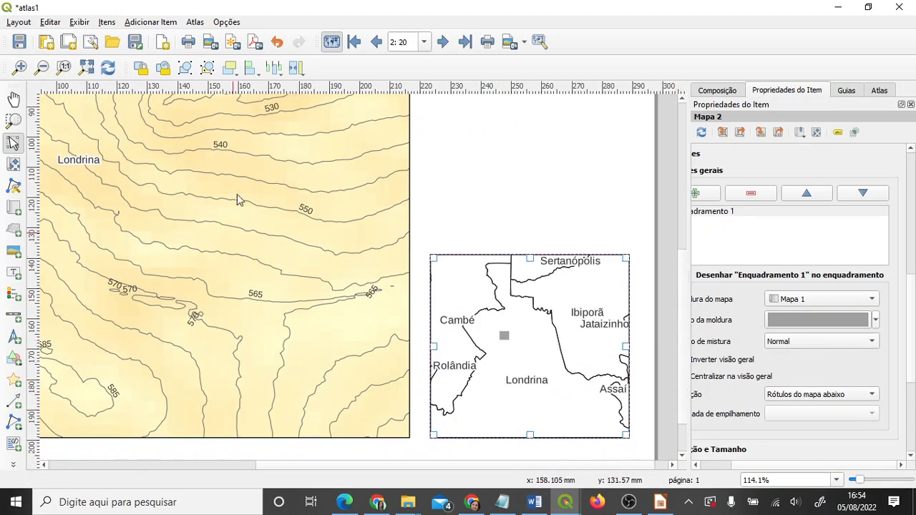
left_click(447, 45)
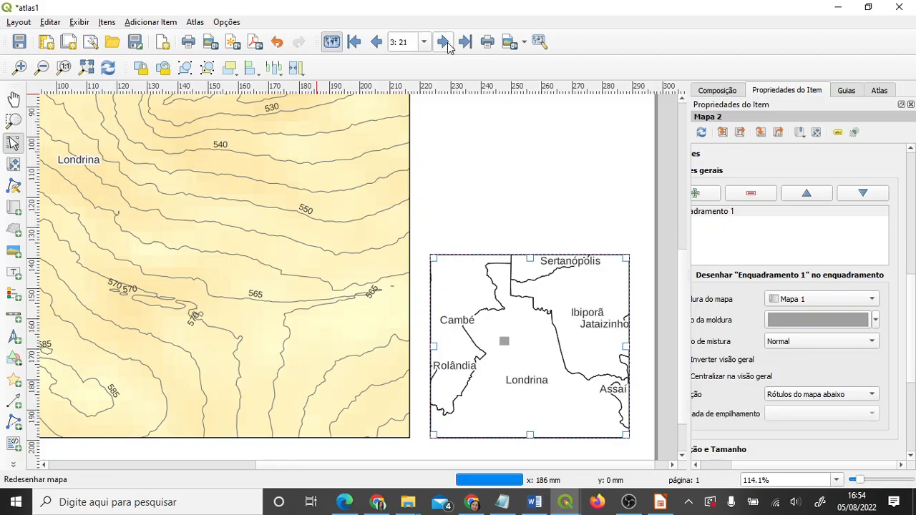
left_click(443, 42)
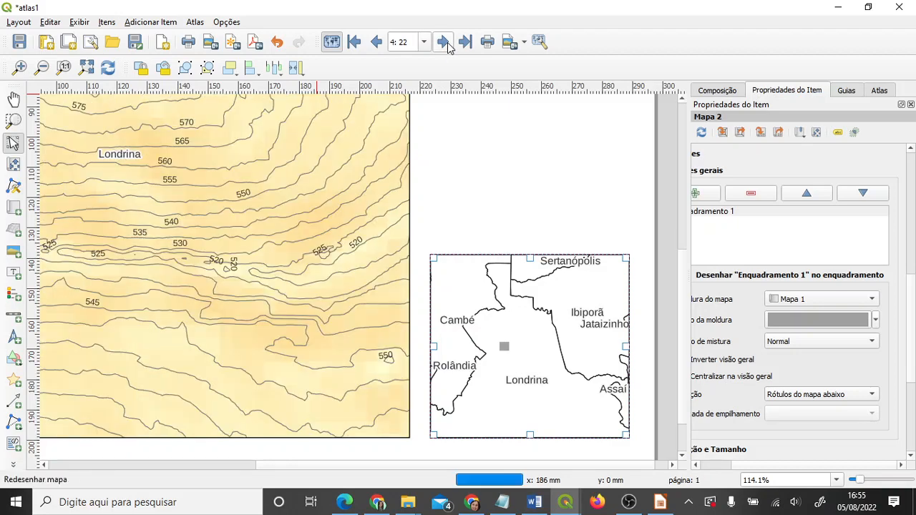
left_click(444, 43)
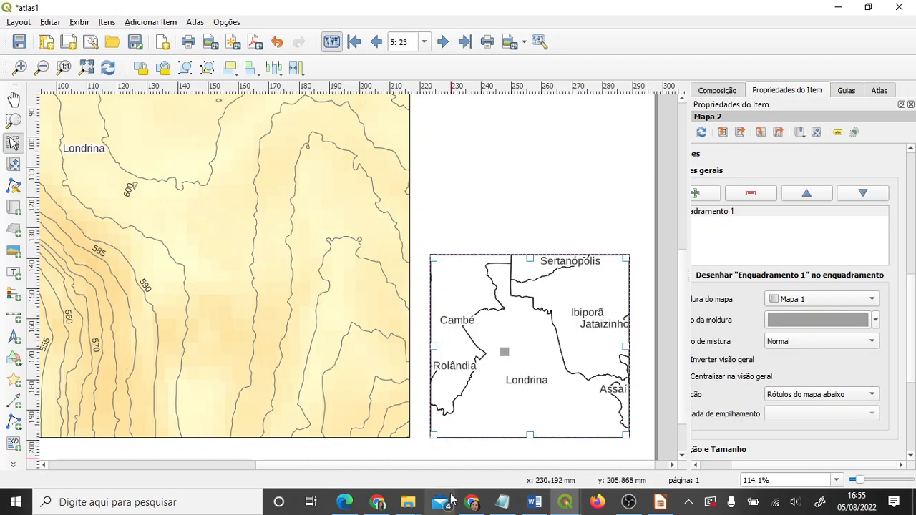
left_click_drag(474, 466, 298, 458)
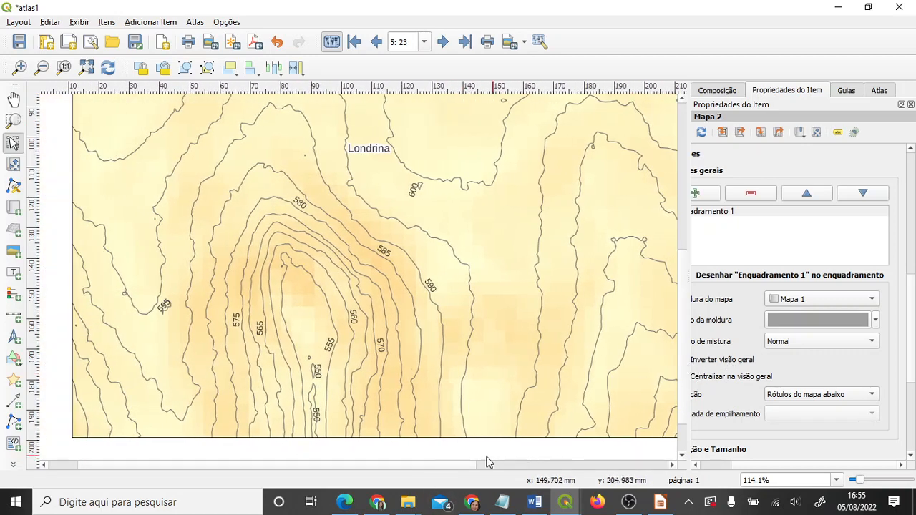
left_click_drag(450, 464, 587, 464)
Add a coordinate grid to Mapa 1 and open its grid properties.
left_click(427, 360)
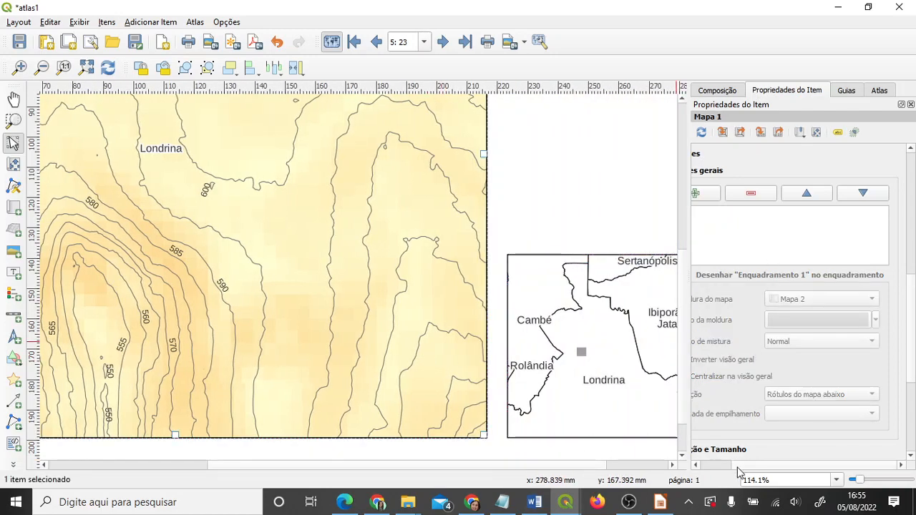
left_click_drag(736, 465, 705, 465)
left_click(714, 172)
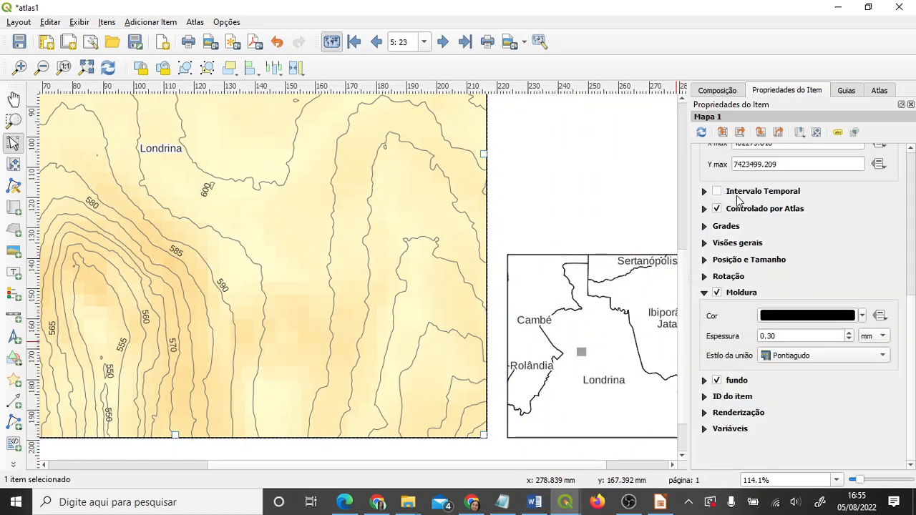
left_click(703, 227)
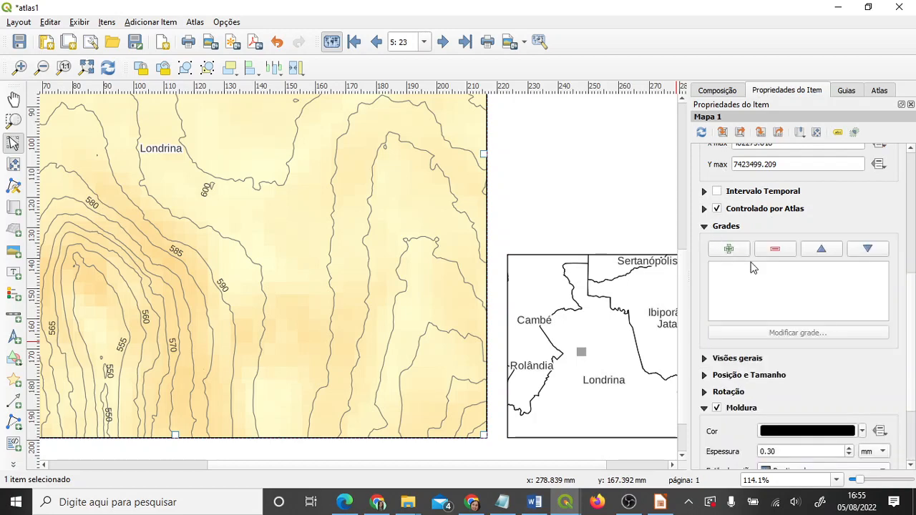
left_click(733, 248)
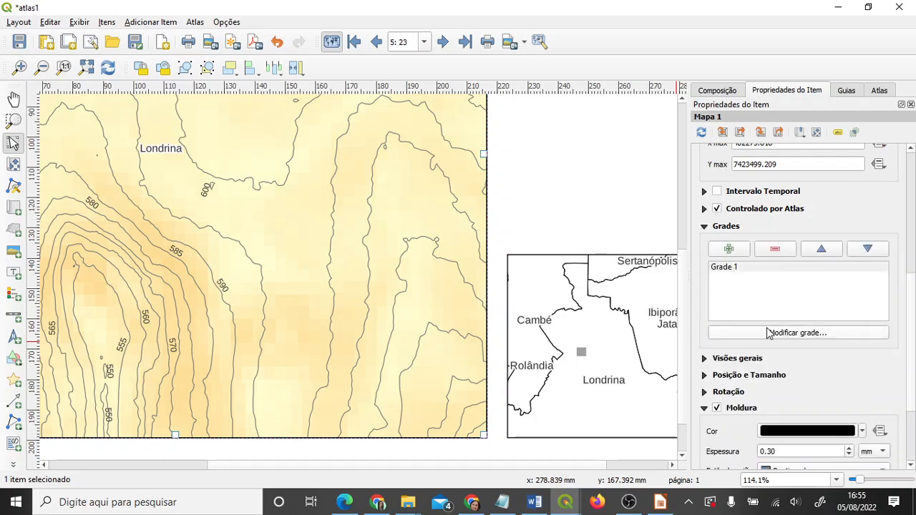
left_click(806, 334)
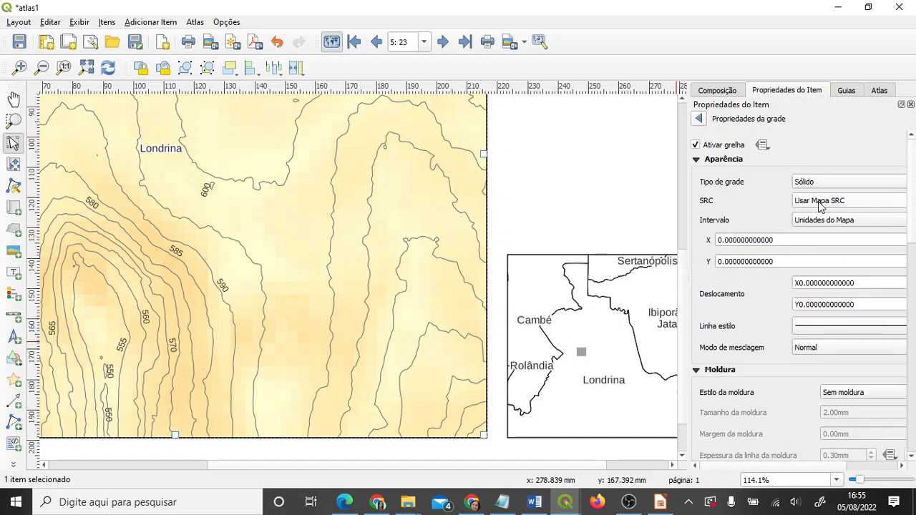
Set the Mapa 1 grid interval to 300 map units in both X and Y.
left_click(716, 244)
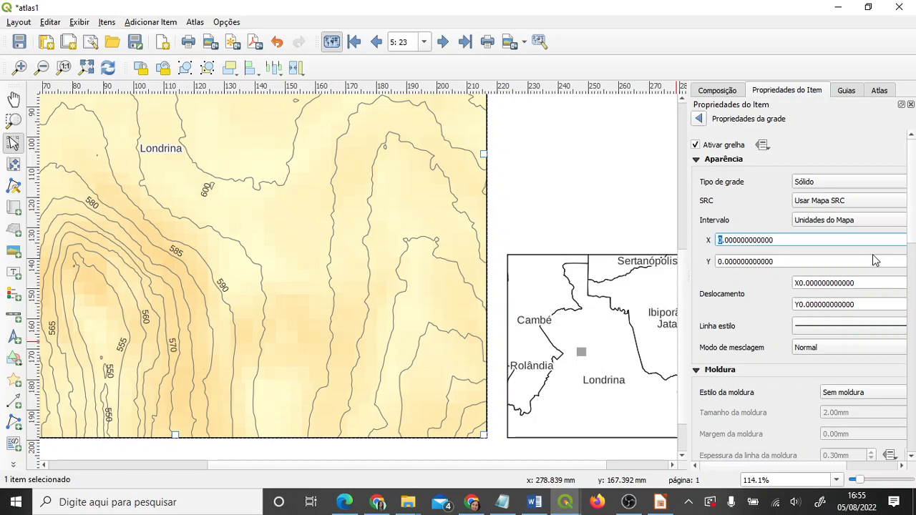
type("300")
left_click(721, 262)
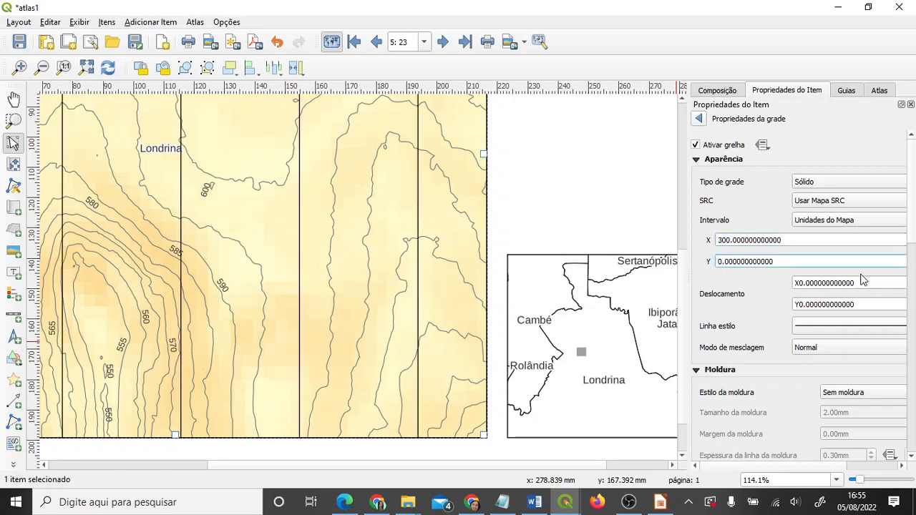
type("30")
Set the Mapa 1 grid interval to 400 map units in both X and Y, checking it against the full page.
left_click(778, 242)
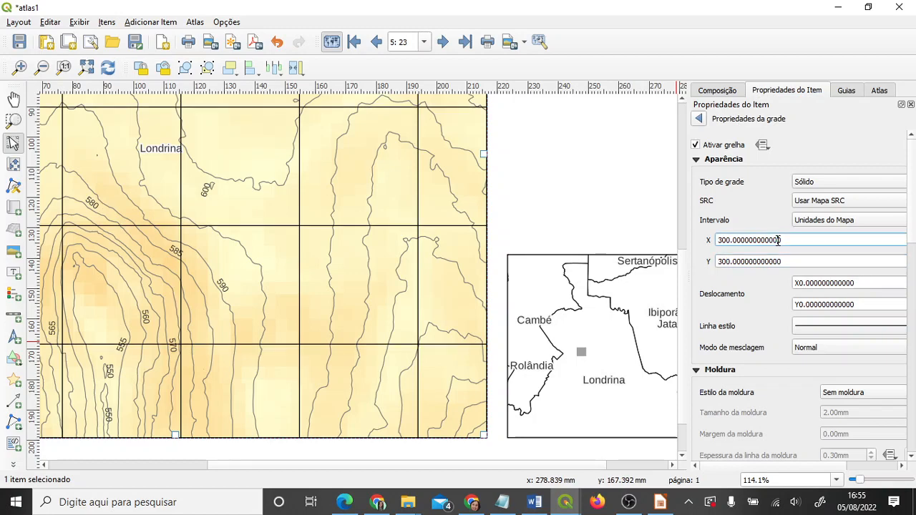
left_click(86, 67)
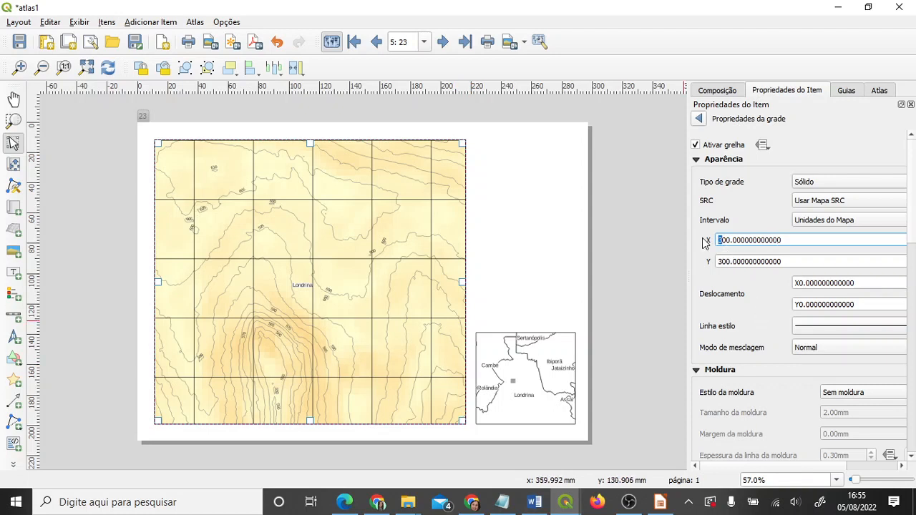
left_click(728, 262)
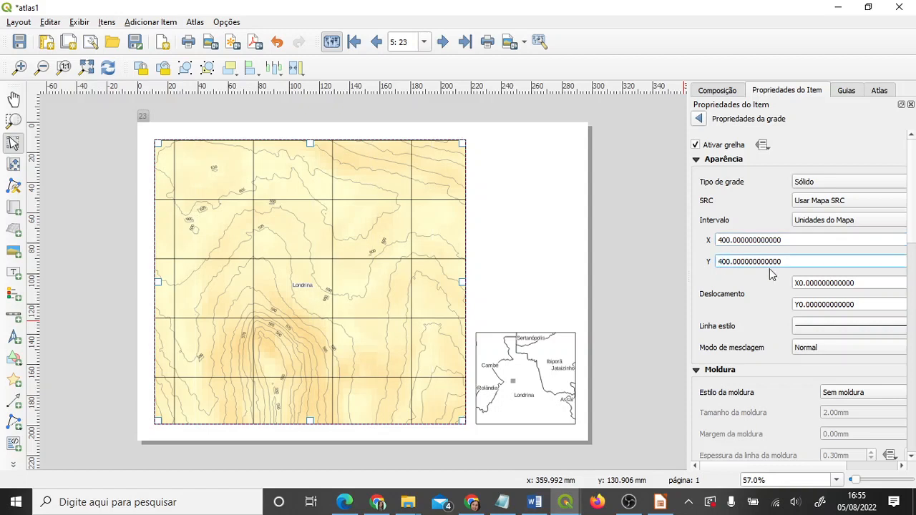
left_click(720, 239)
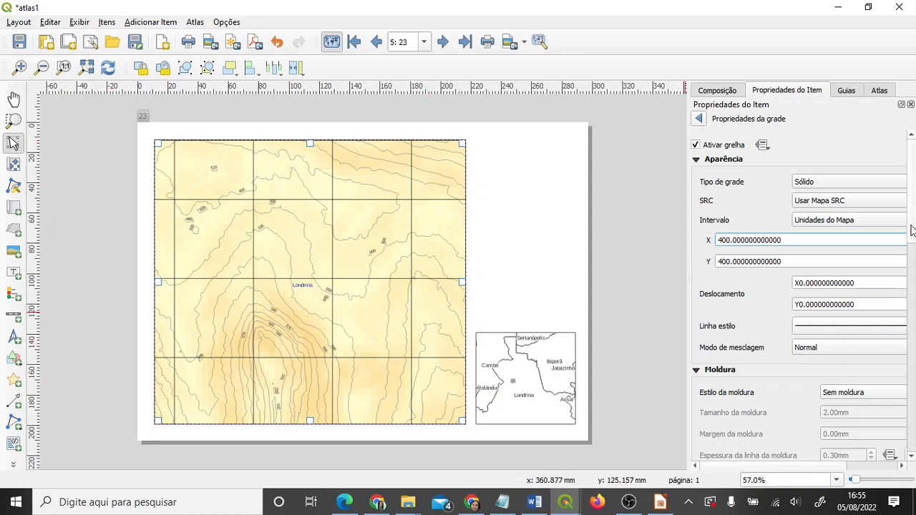
Enable coordinate drawing on the Mapa 1 grid and set the coordinate precision to 0.
left_click_drag(911, 229, 913, 379)
left_click(708, 216)
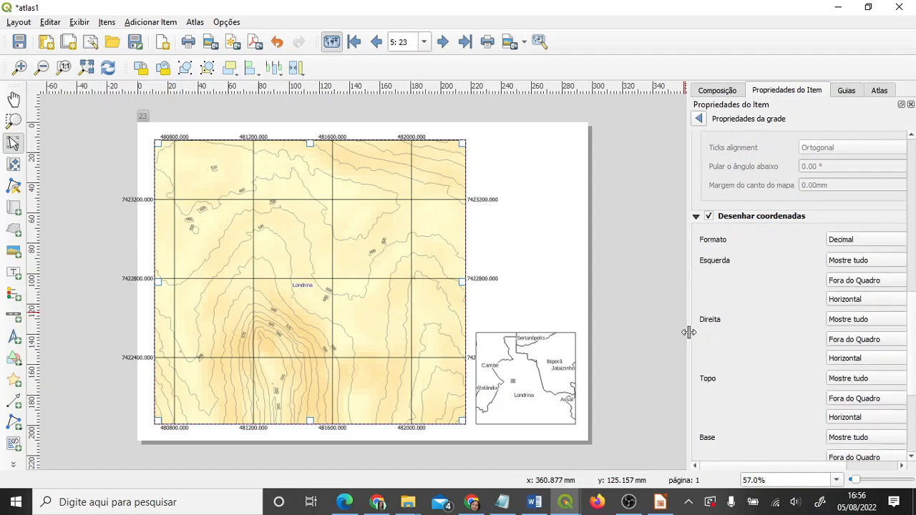
left_click_drag(689, 332, 630, 324)
left_click_drag(907, 323, 913, 405)
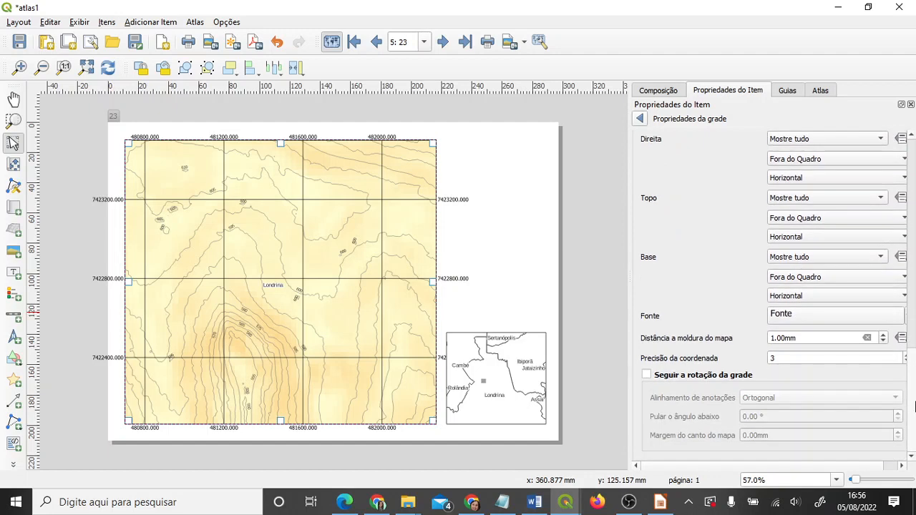
double_click(779, 359)
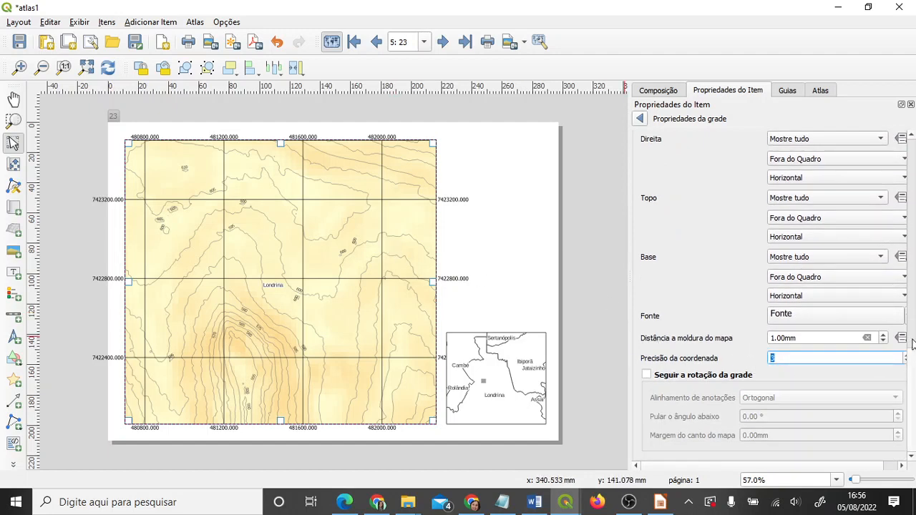
type("0")
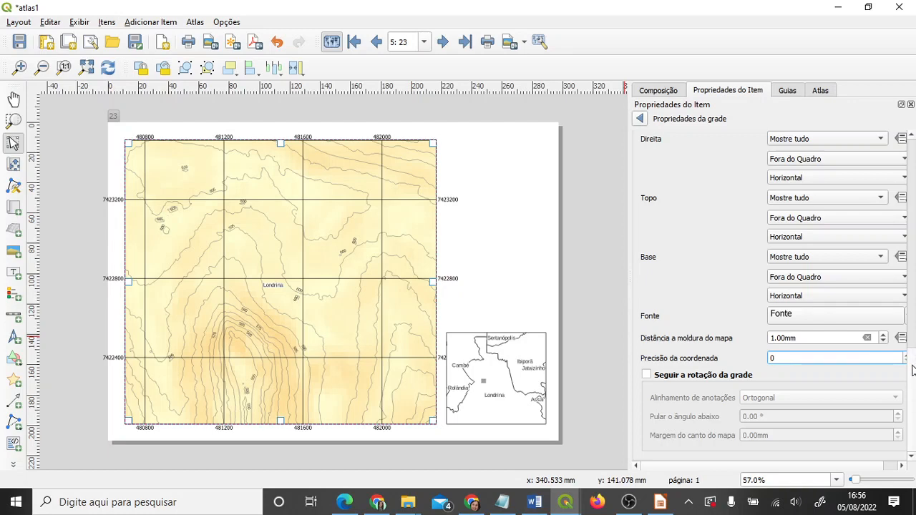
Set the orientation of the grid's left-side (Esquerda) coordinates to Vertical Ascendente.
scroll(912, 370, "down", 5)
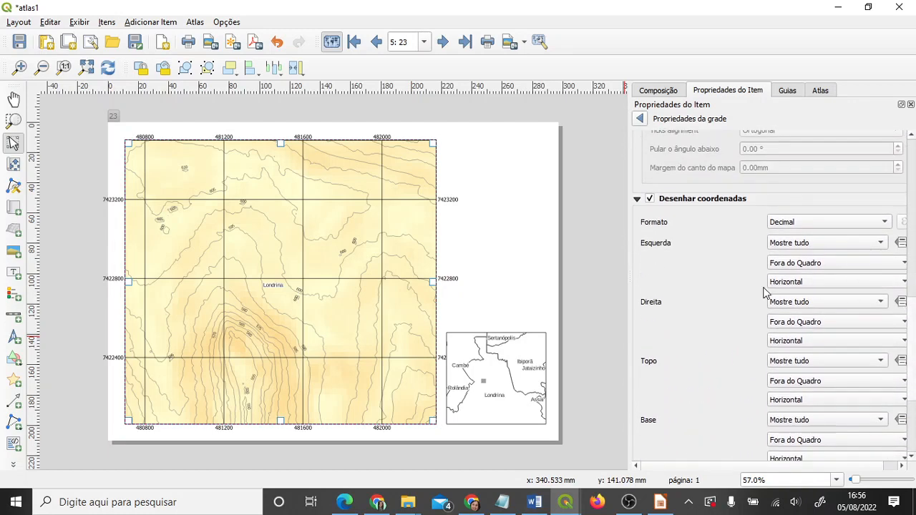
left_click(791, 285)
left_click(803, 295)
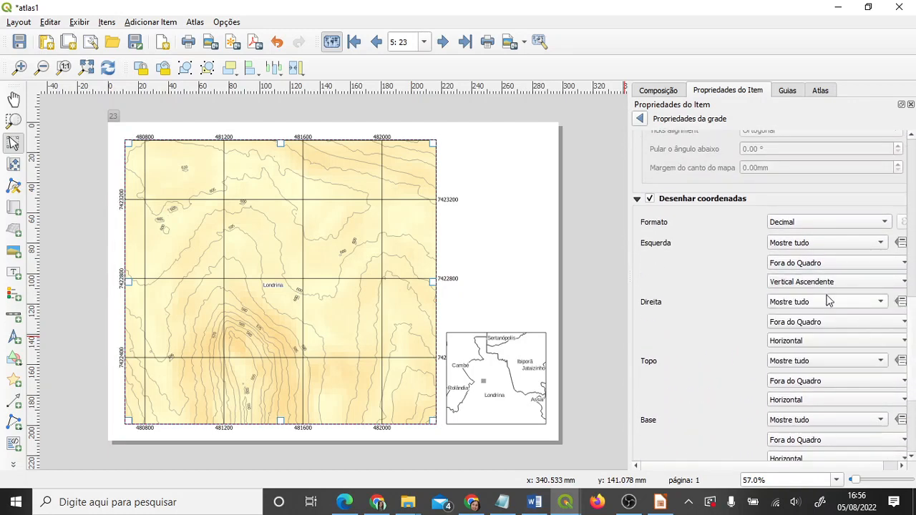
Set the orientation of the grid's right-side (Direita) coordinates to Vertical Ascendente.
left_click(796, 344)
left_click(797, 354)
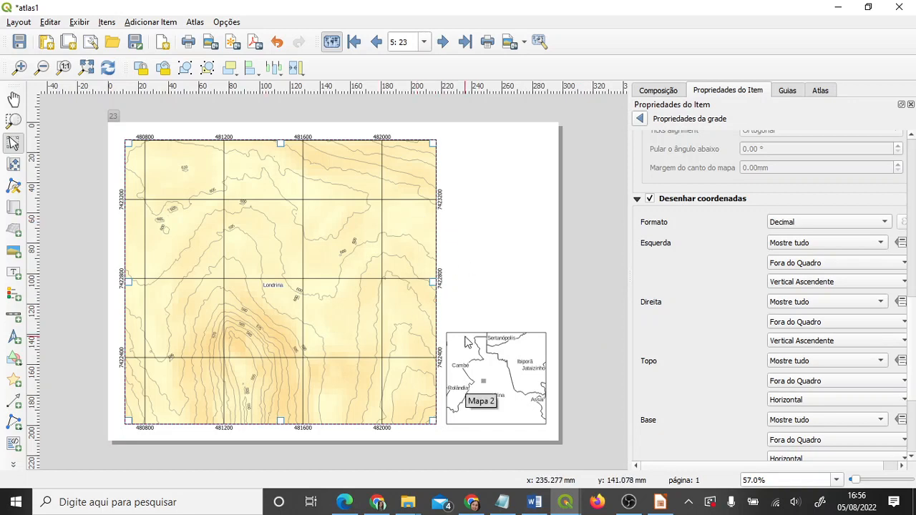
left_click(469, 301)
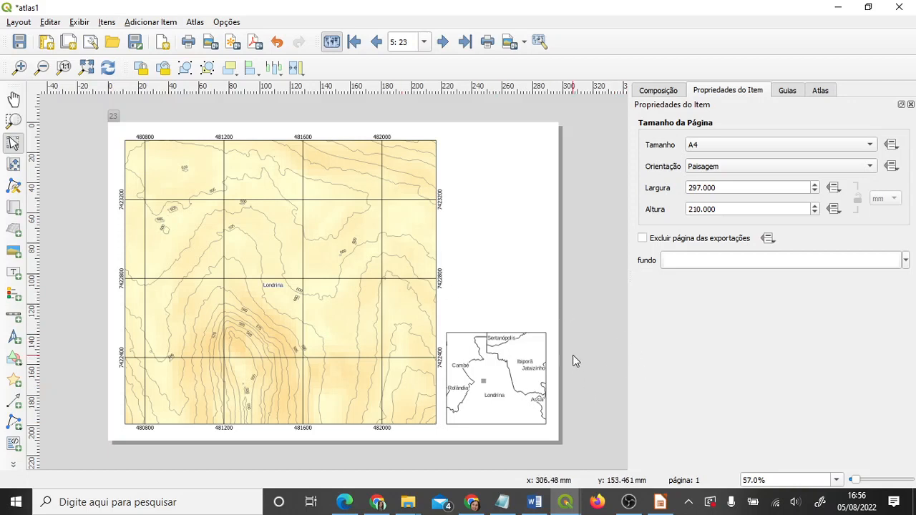
Add a scale bar for Mapa 1 and a north arrow beside it, just above the overview inset.
left_click(13, 316)
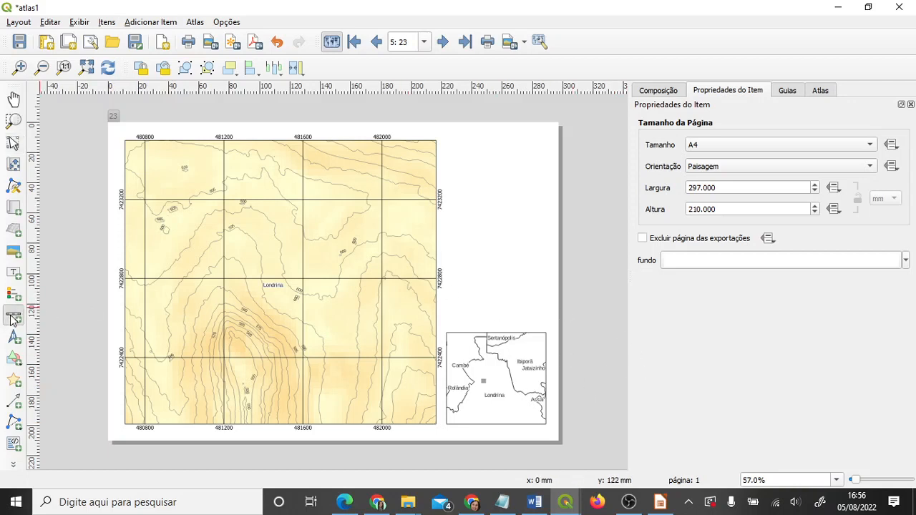
left_click_drag(446, 292, 545, 309)
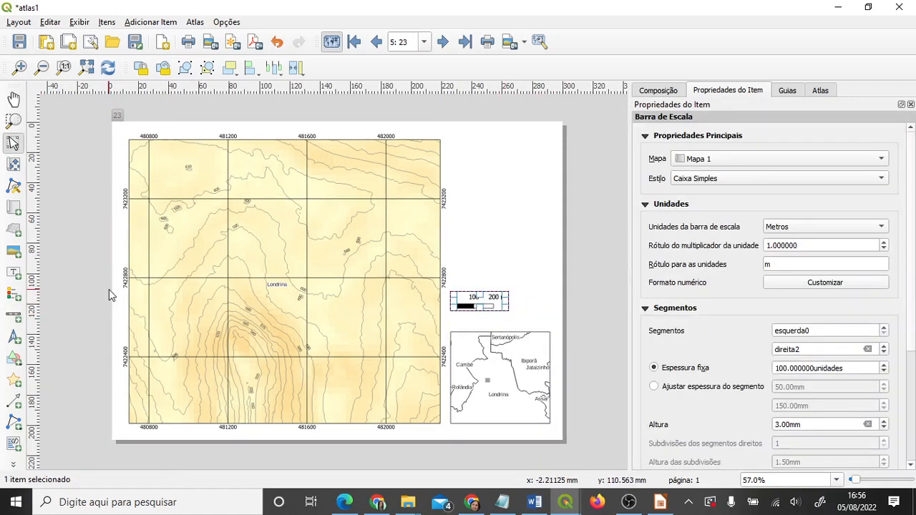
left_click(14, 337)
left_click_drag(516, 286, 550, 322)
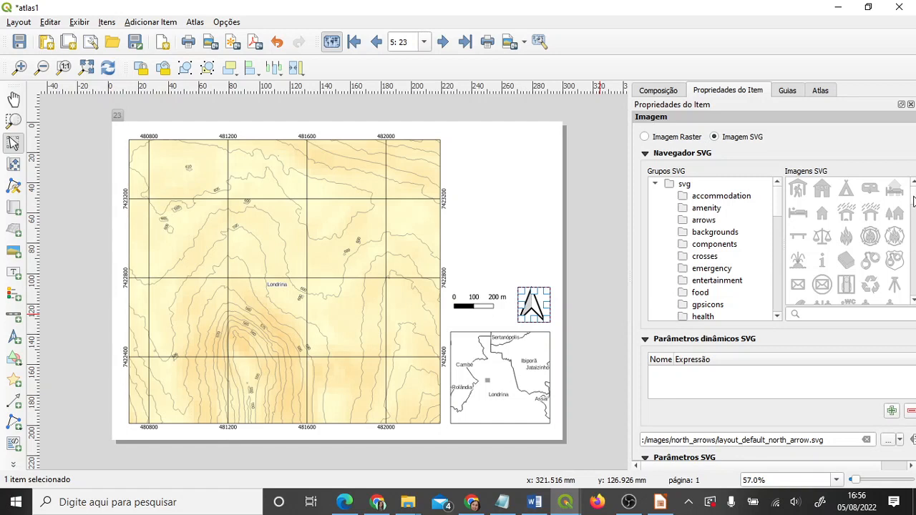
Change the north arrow's image to the NorthArrow_04.svg symbol with the letter N.
scroll(913, 203, "down", 8)
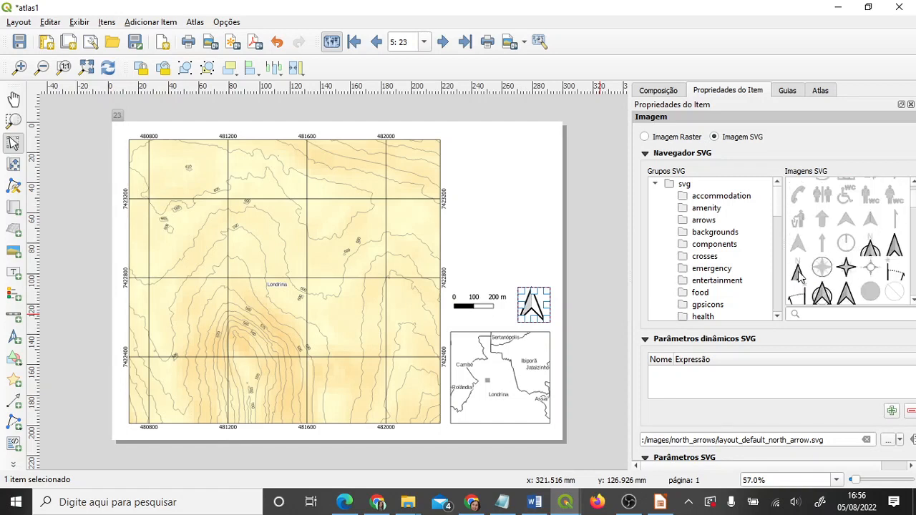
left_click(798, 272)
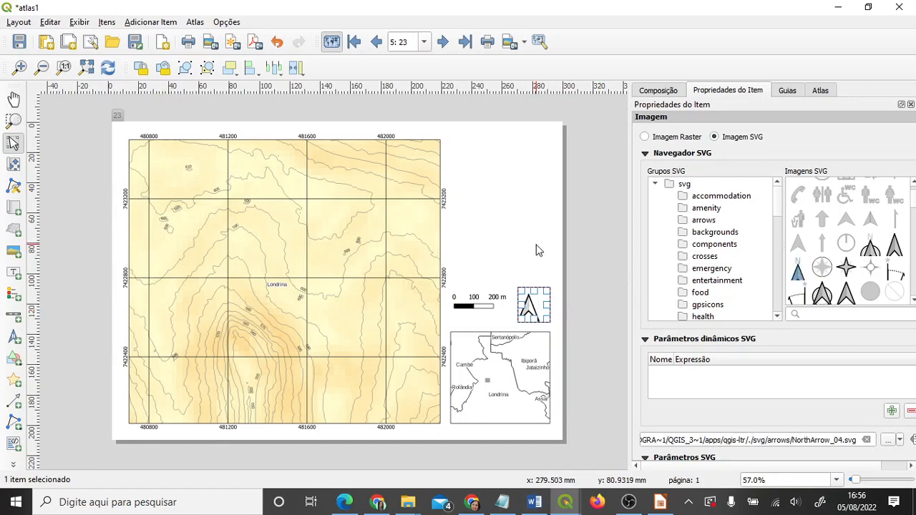
left_click(541, 286)
left_click(543, 316)
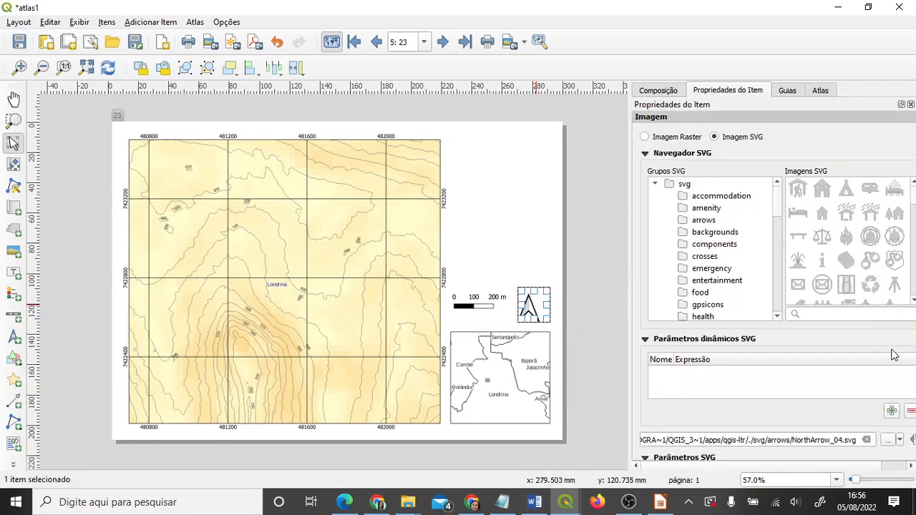
Set the north arrow's SVG fill colour (Cor do preenchimento) to black.
double_click(758, 15)
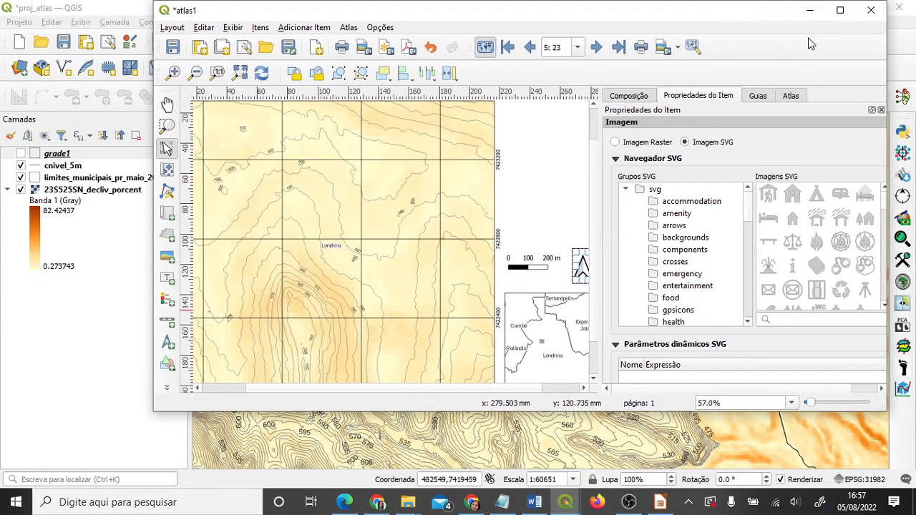
left_click(840, 10)
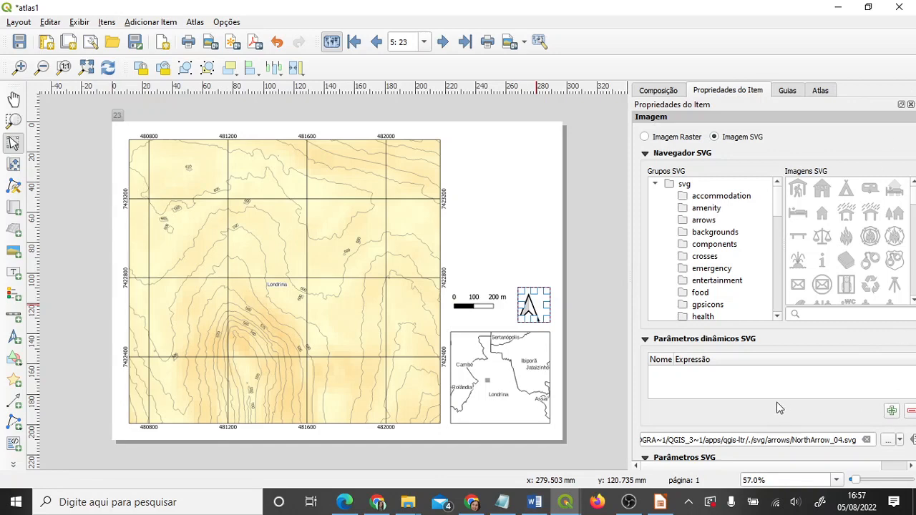
scroll(779, 408, "down", 5)
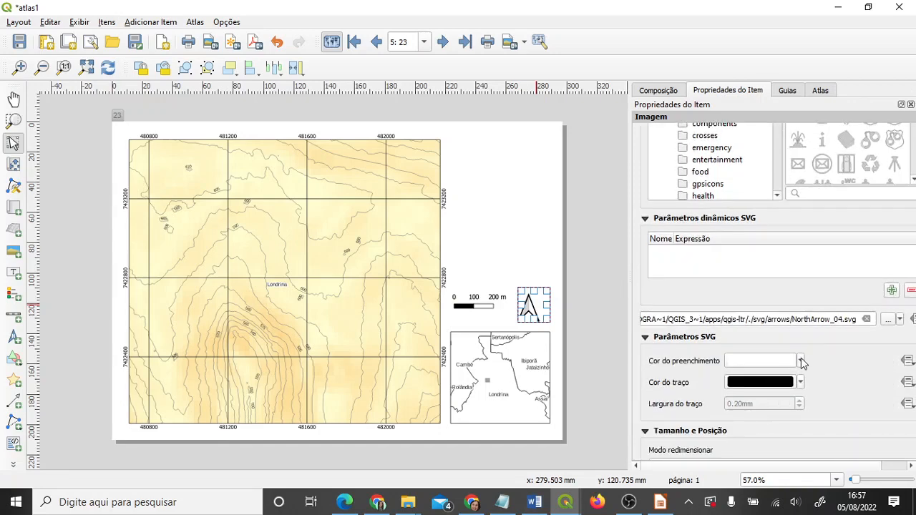
left_click(801, 361)
left_click(746, 238)
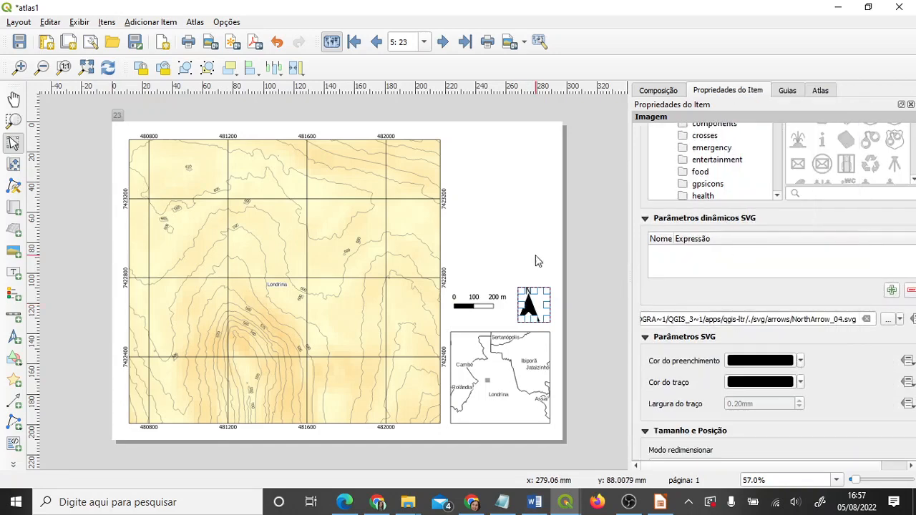
left_click(536, 257)
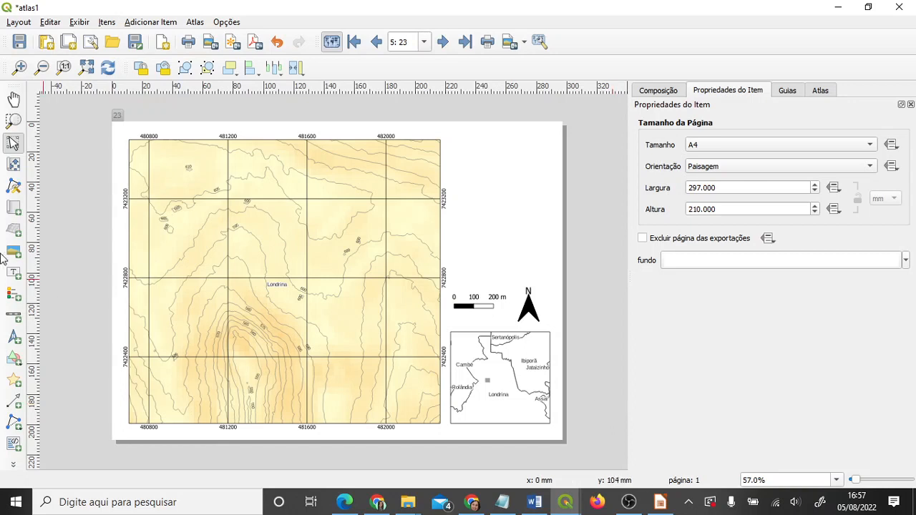
Add a legend for Mapa 1 above the scale bar and line up its left edge with the overview inset.
left_click(14, 296)
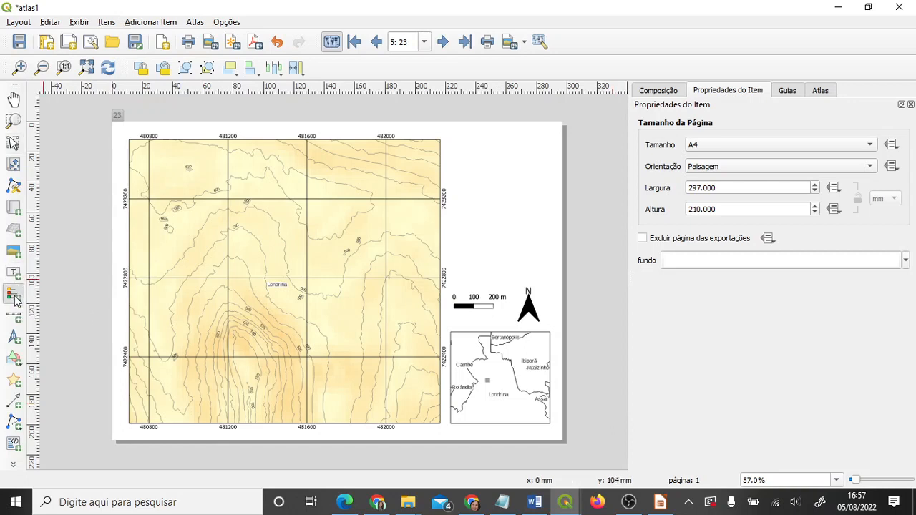
left_click_drag(455, 182, 548, 271)
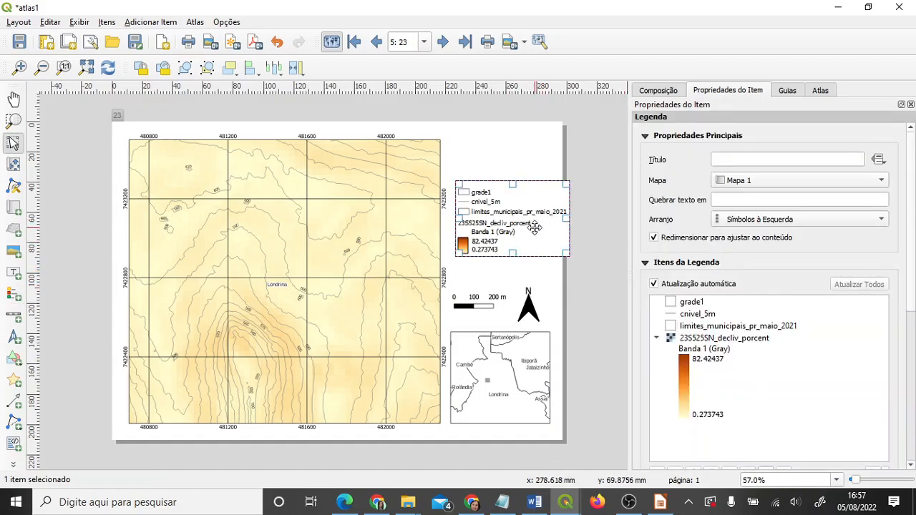
left_click_drag(532, 228, 525, 227)
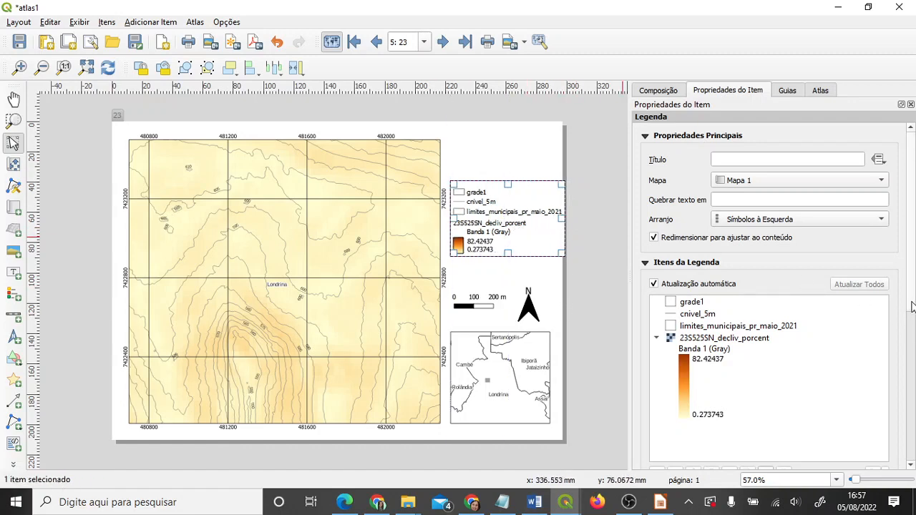
Turn off the legend's automatic update (Atualização automática) and remove the grade1 item from it.
scroll(907, 318, "down", 3)
left_click(690, 242)
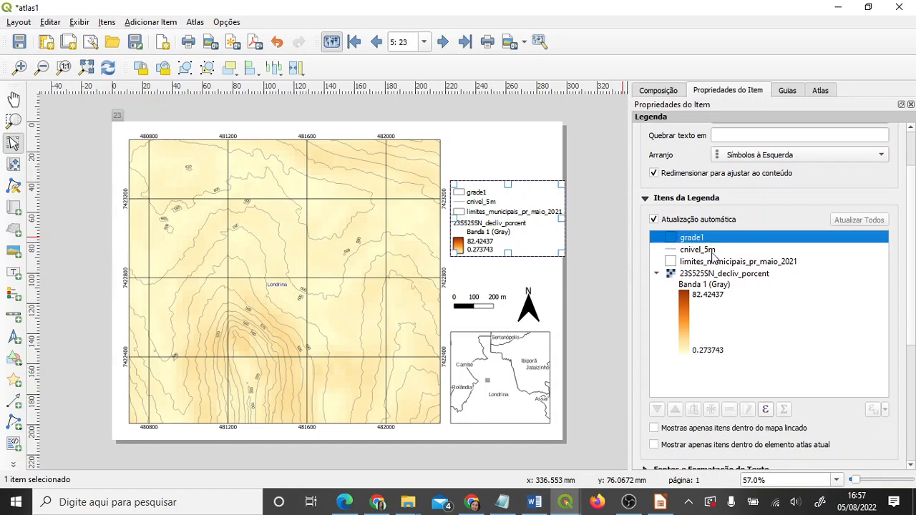
left_click(720, 262)
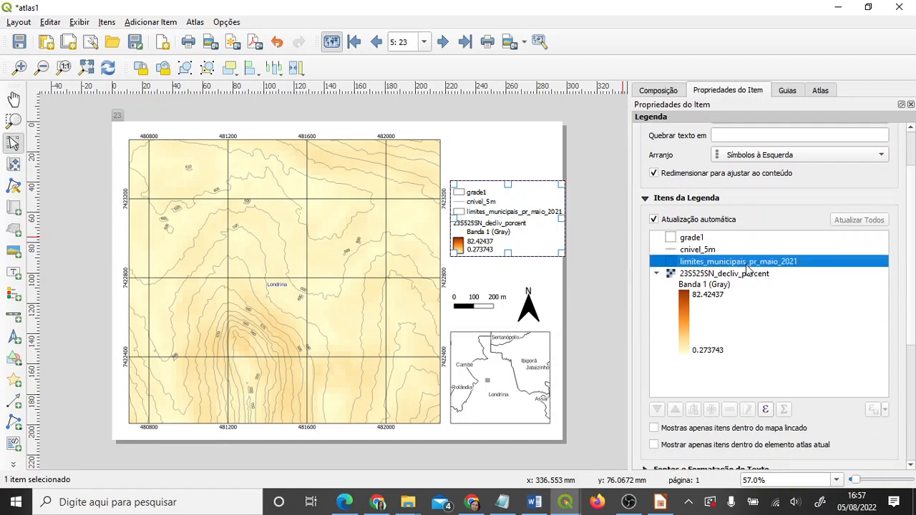
left_click(725, 237)
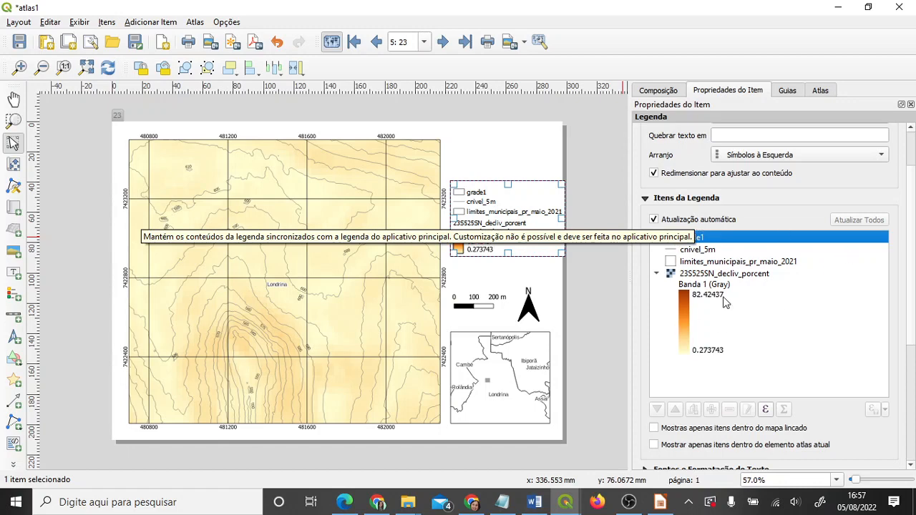
left_click(691, 222)
left_click(707, 238)
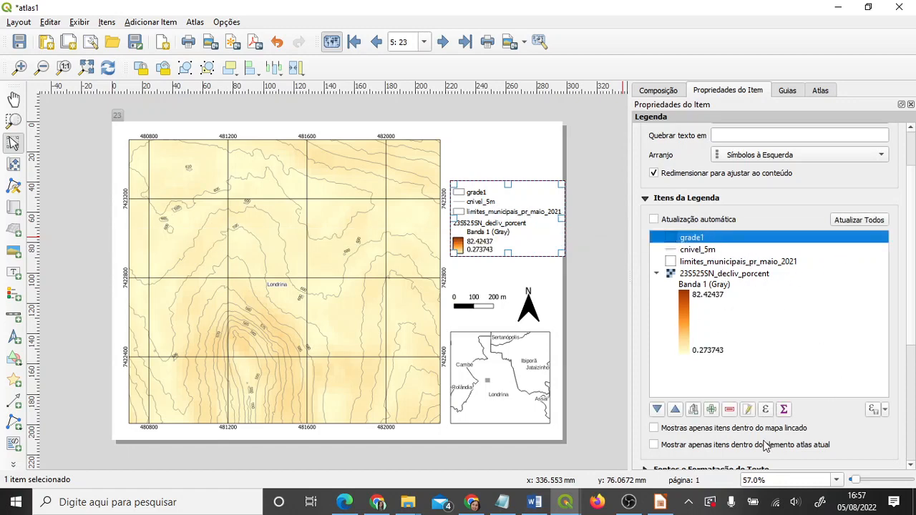
left_click(729, 409)
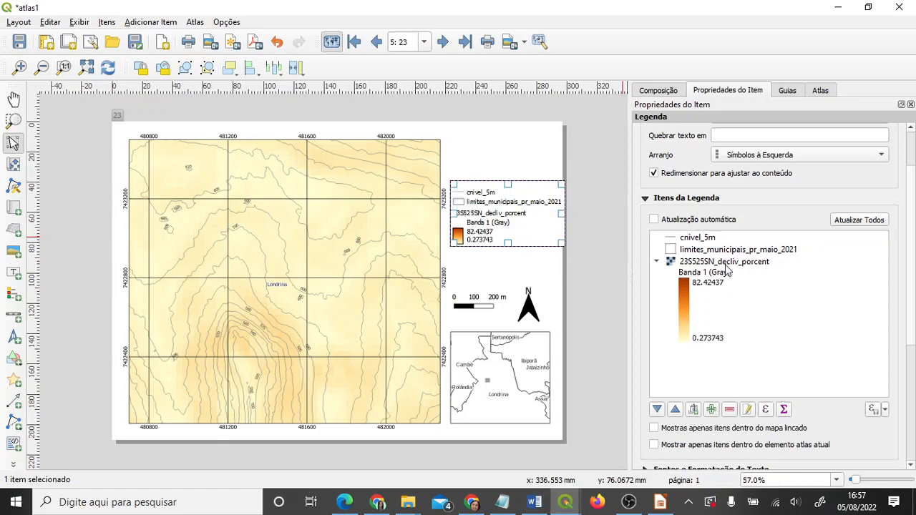
Rename the cnivel_5m legend item as "Curvas de nível (Eq: 5m)".
left_click(715, 239)
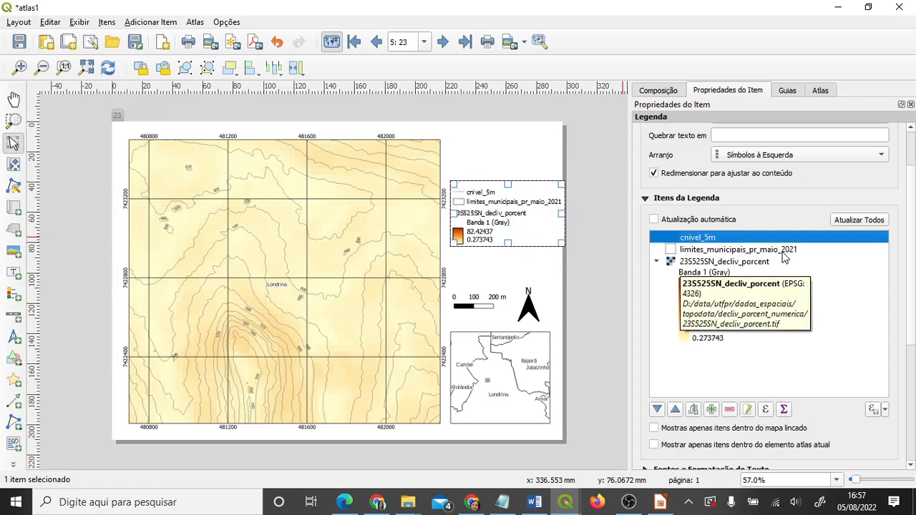
double_click(748, 237)
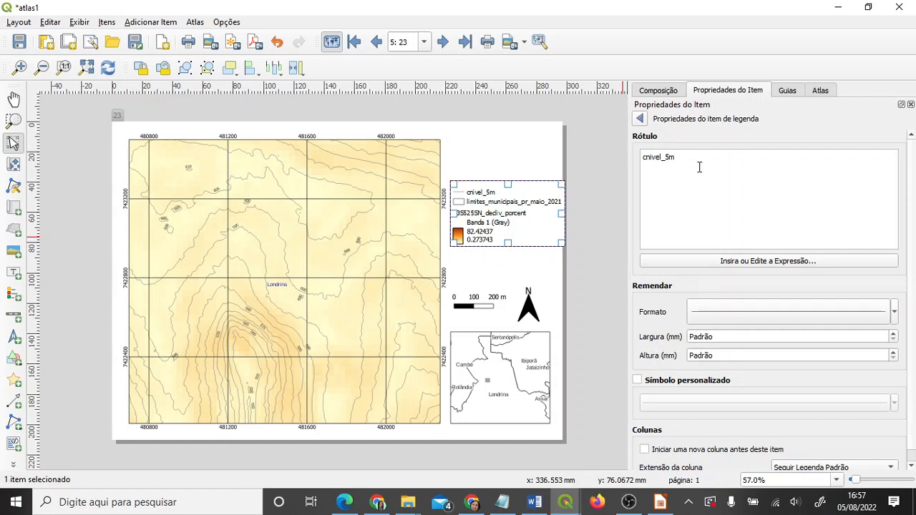
key("ctrl+a")
type("Cu")
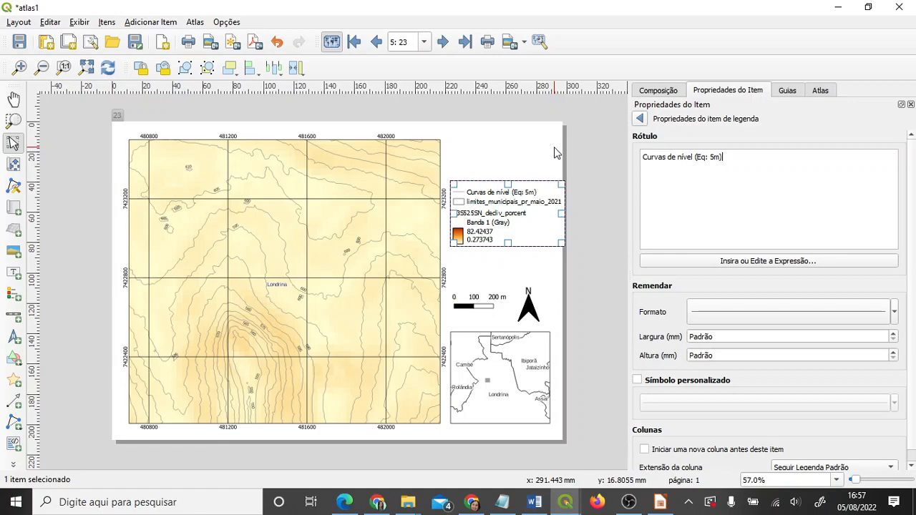
left_click(639, 120)
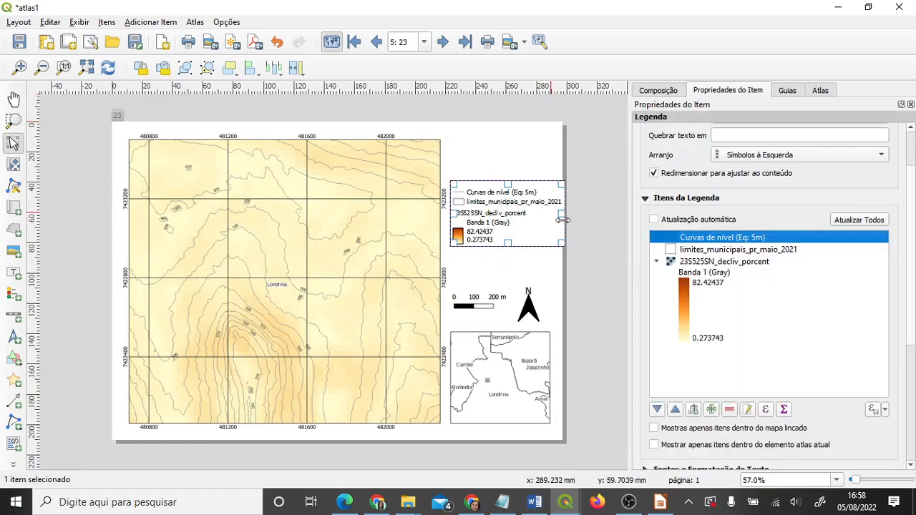
Rename the limites_municipais_pr_maio_2021 legend item as "Limites municipais".
left_click(707, 249)
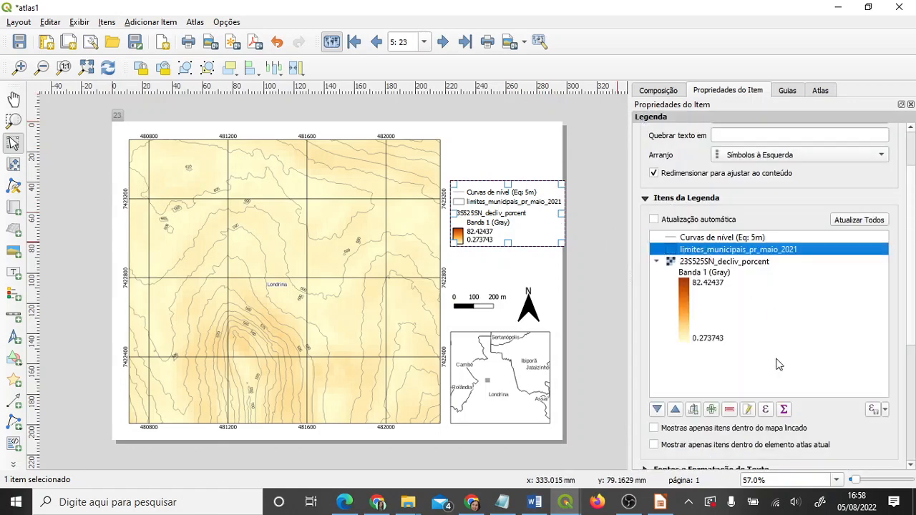
left_click(748, 410)
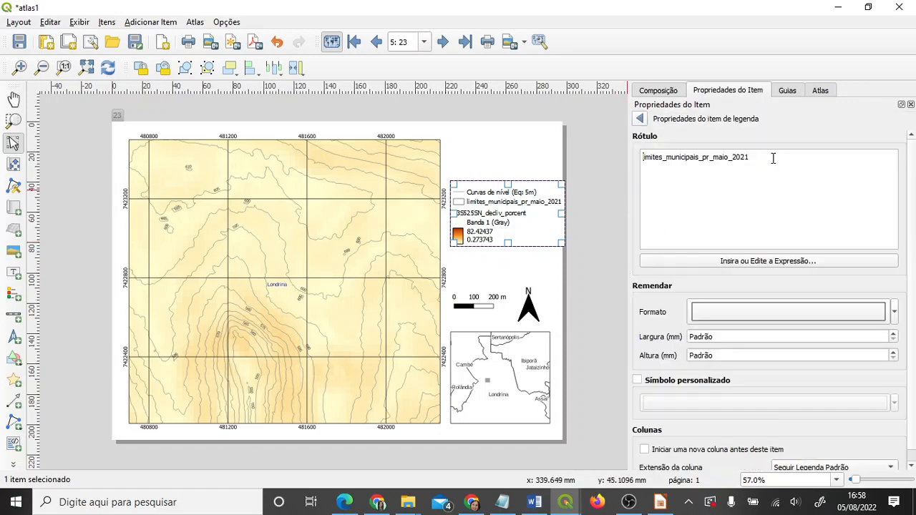
key("ctrl+a")
type("Li")
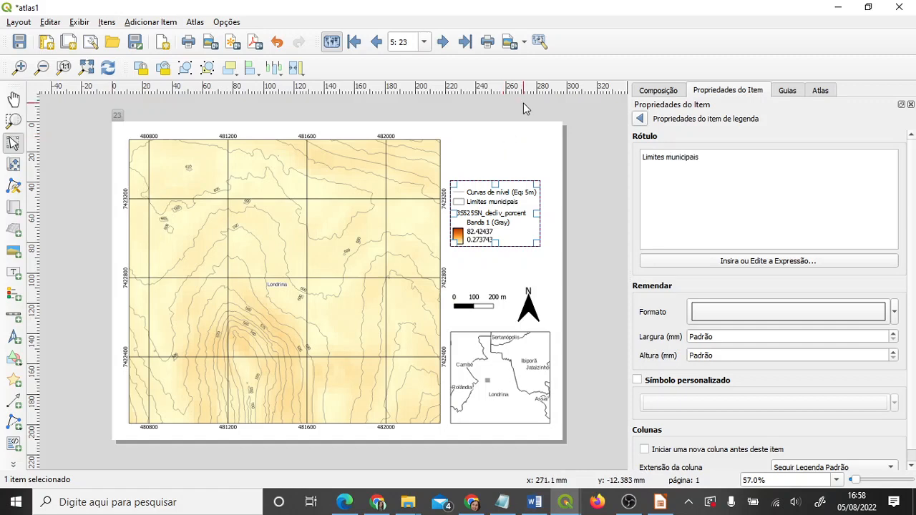
left_click(639, 119)
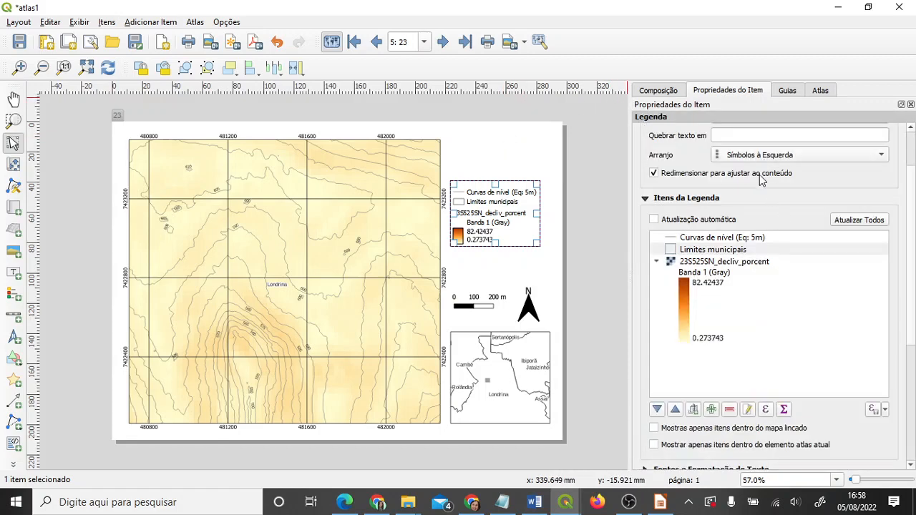
Rename the 23S525SN_decliv_porcent legend item as "Declividade (%)".
left_click(716, 263)
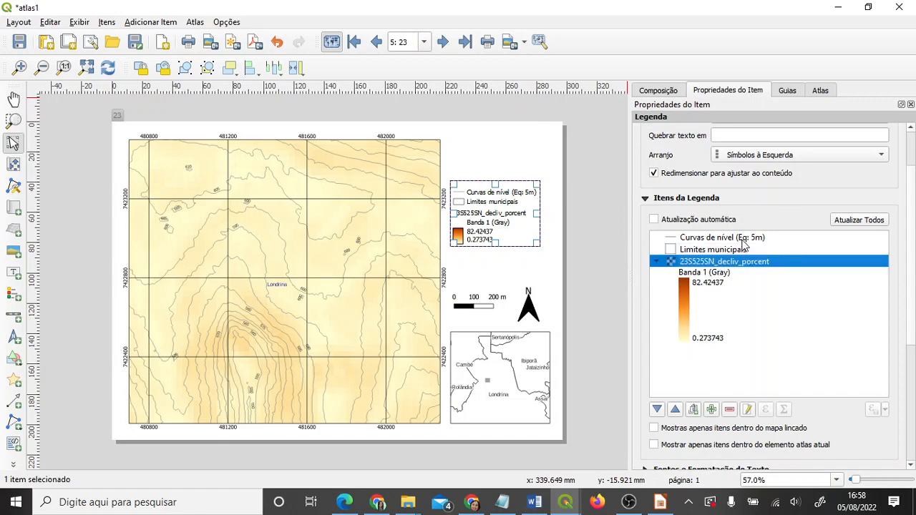
left_click(747, 410)
double_click(762, 158)
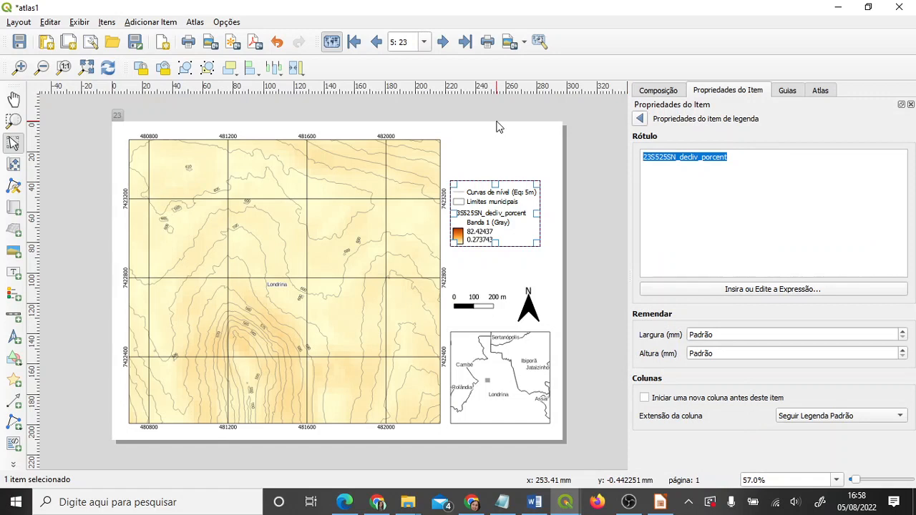
type("Declividade (%")
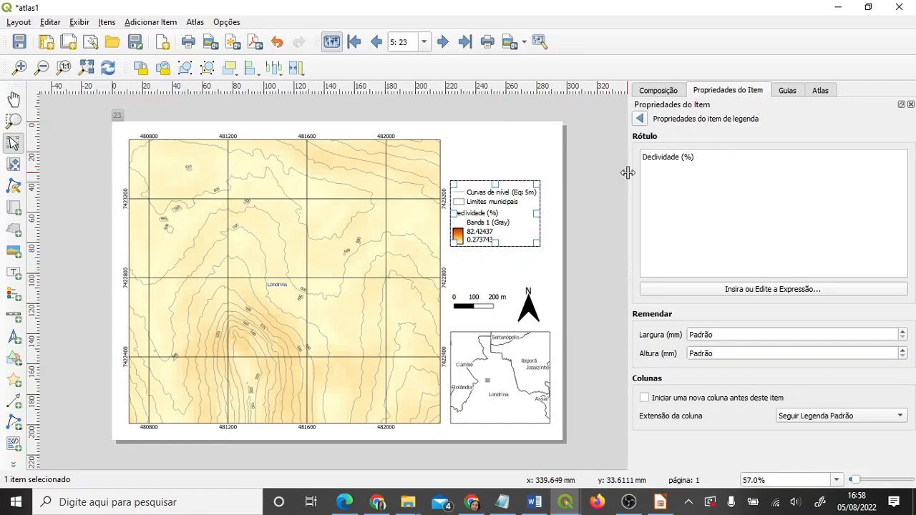
left_click(642, 119)
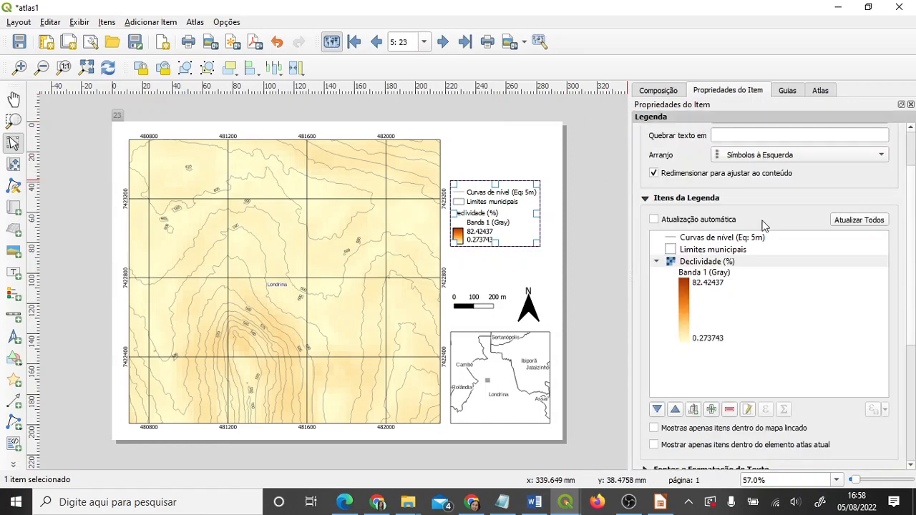
Clear the Banda 1 (Gray) label under Declividade (%) in the legend, leaving it blank.
left_click(737, 276)
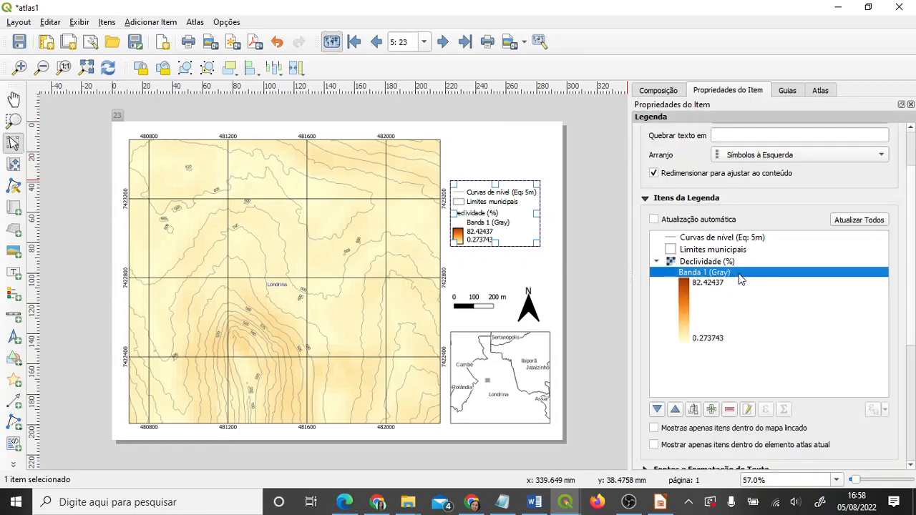
left_click(747, 410)
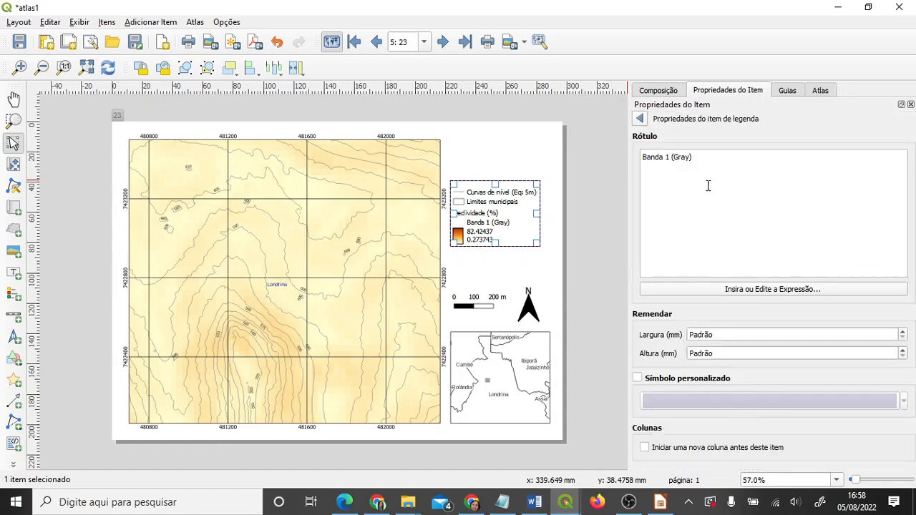
left_click_drag(748, 170, 625, 160)
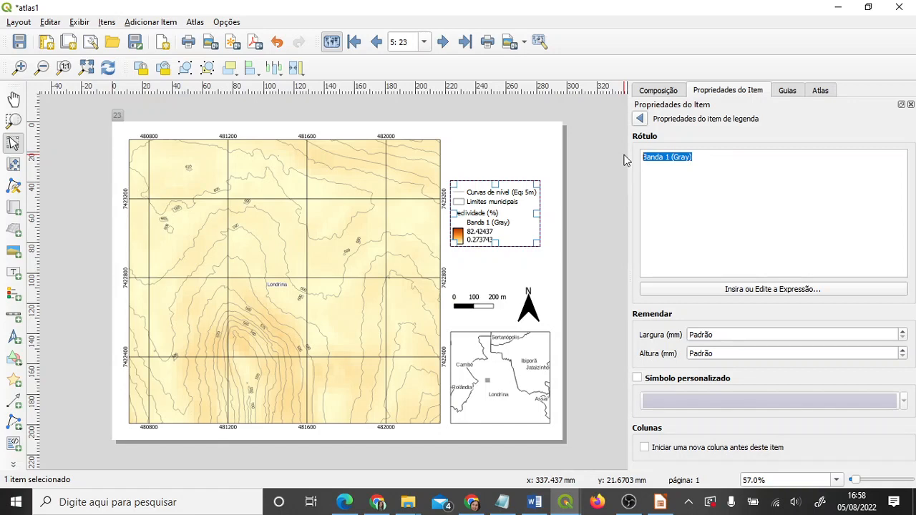
key("BackSpace")
left_click(639, 118)
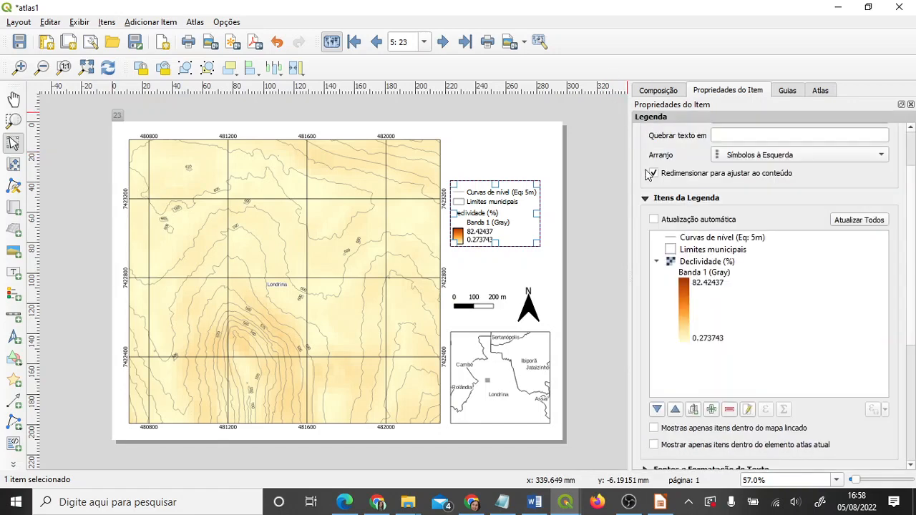
double_click(733, 277)
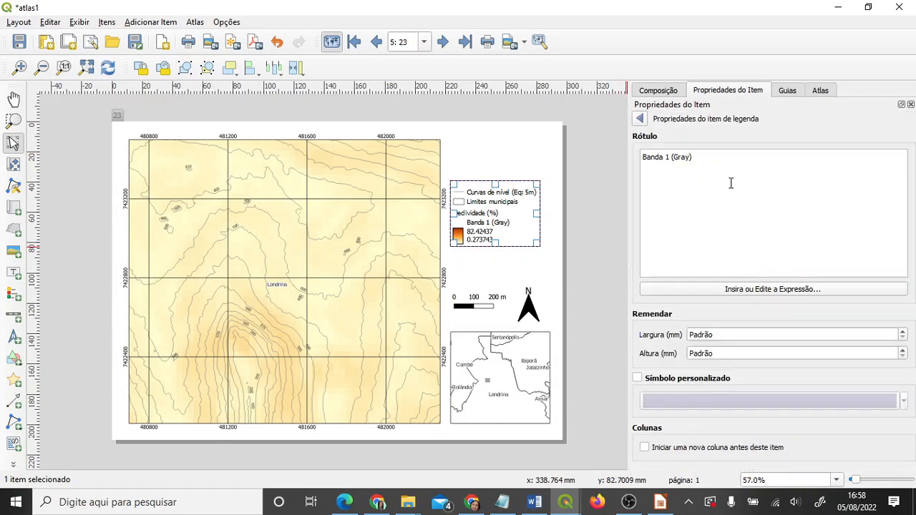
left_click(730, 183)
key("ctrl+a")
key("BackSpace")
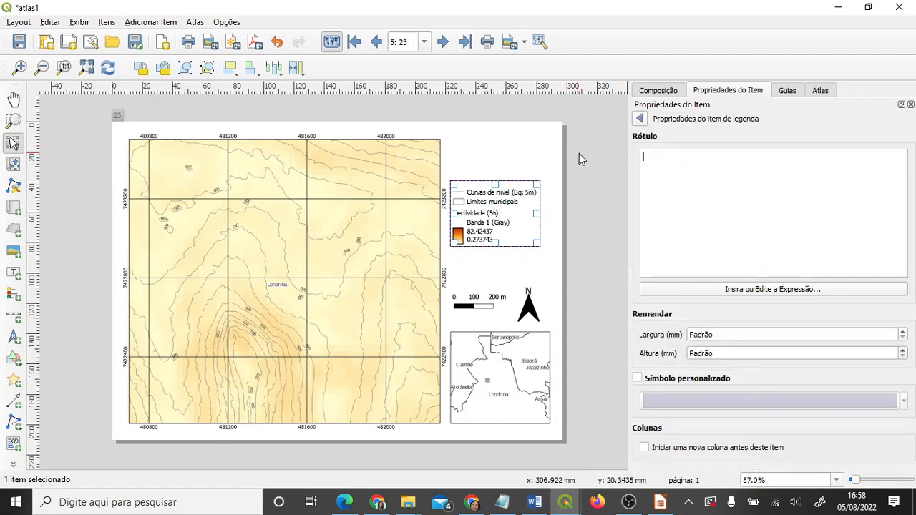
left_click(642, 119)
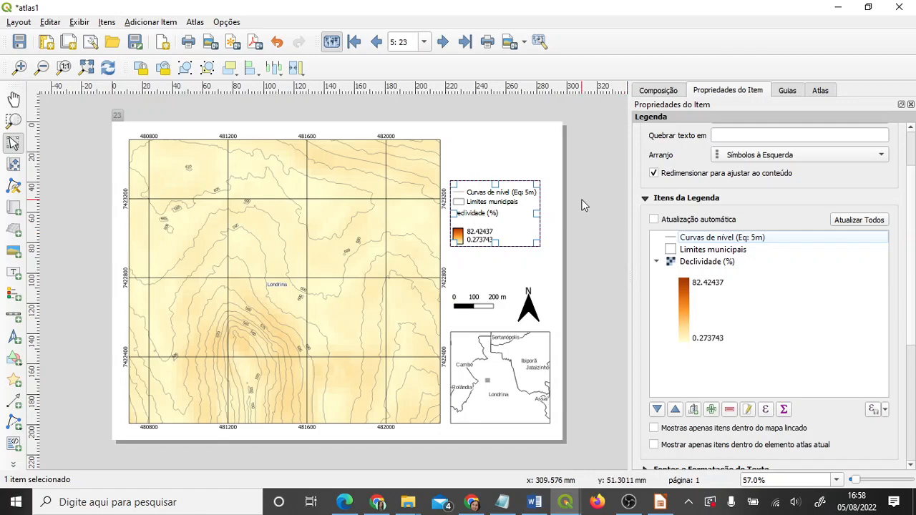
Enable the legend's frame (Moldura) and widen the legend to match the overview inset's width.
scroll(905, 265, "down", 5)
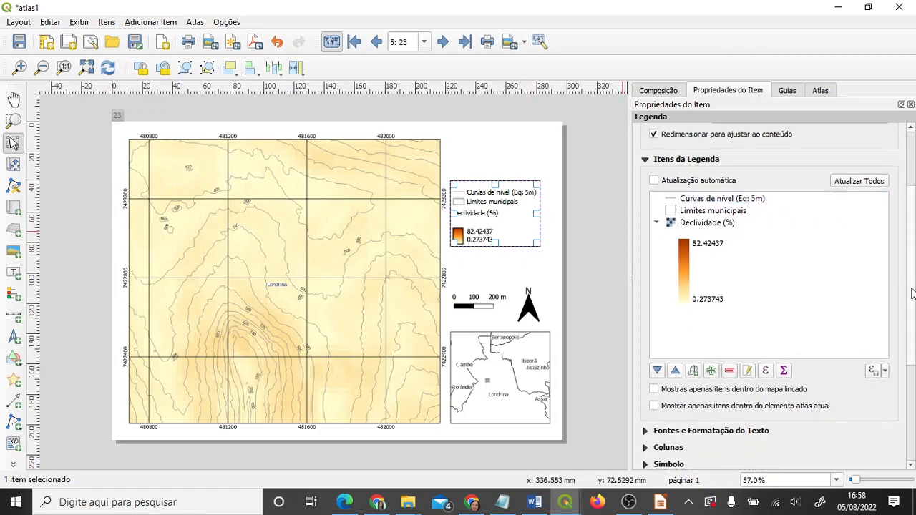
left_click(658, 365)
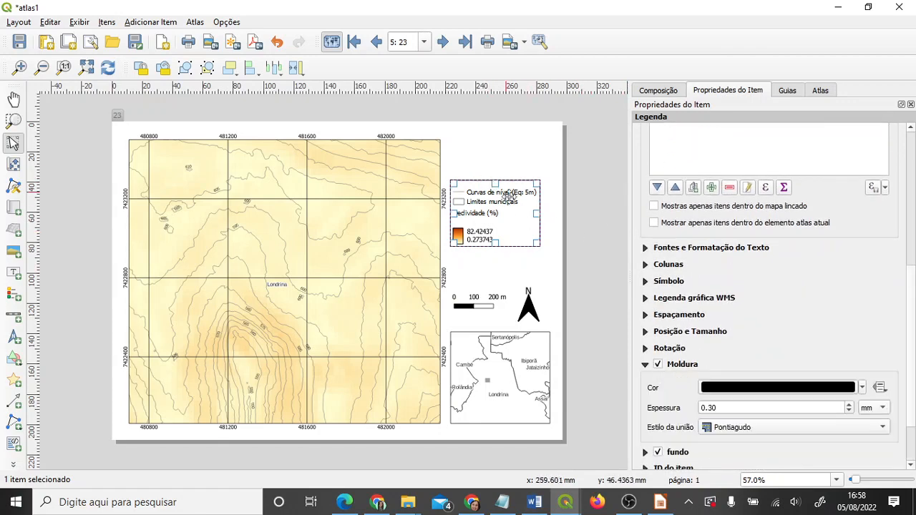
left_click(540, 266)
left_click(533, 229)
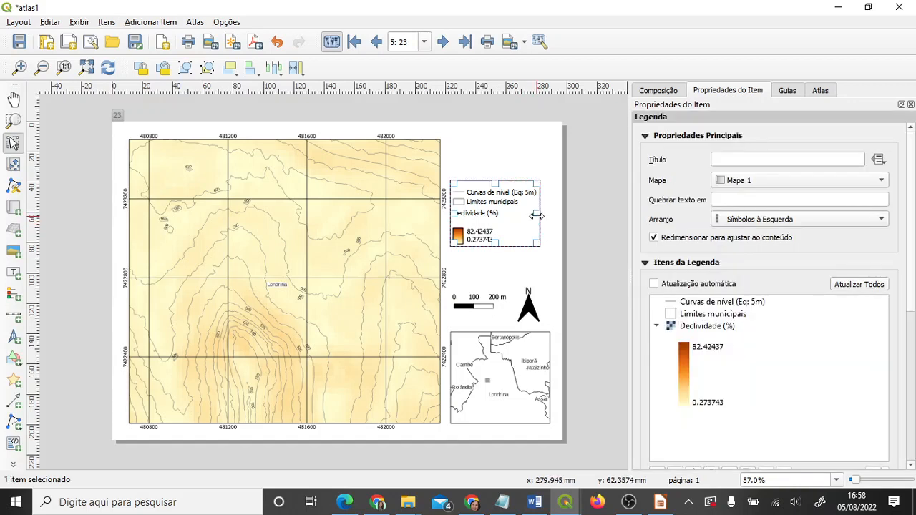
left_click_drag(536, 213, 547, 214)
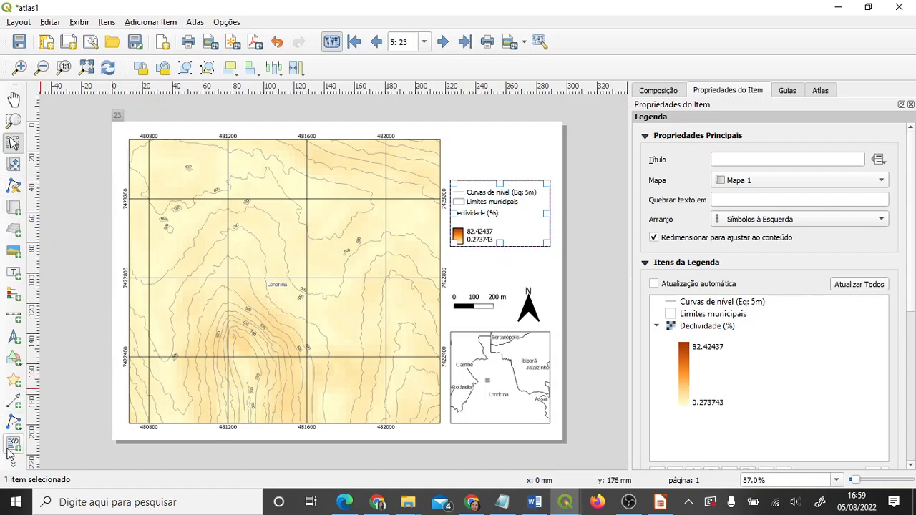
Draw a rectangle around all layout items, just inside the page edges.
left_click(13, 359)
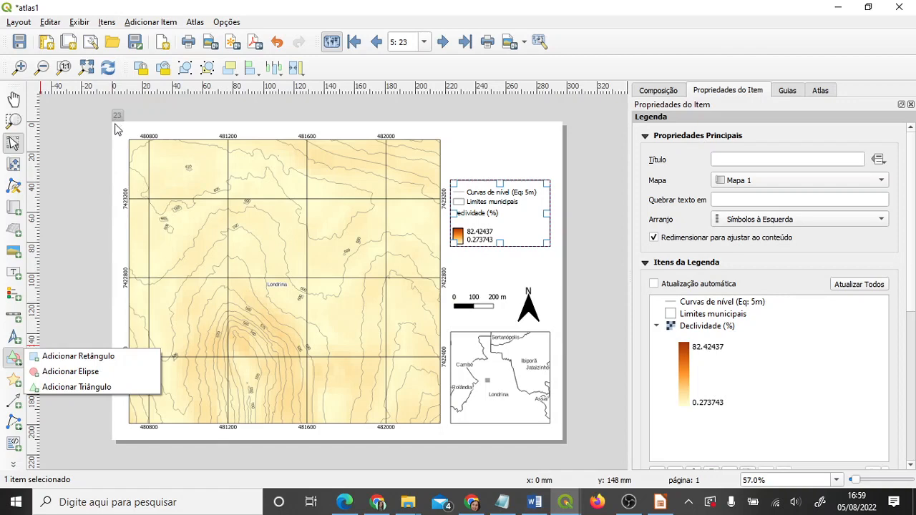
left_click(79, 356)
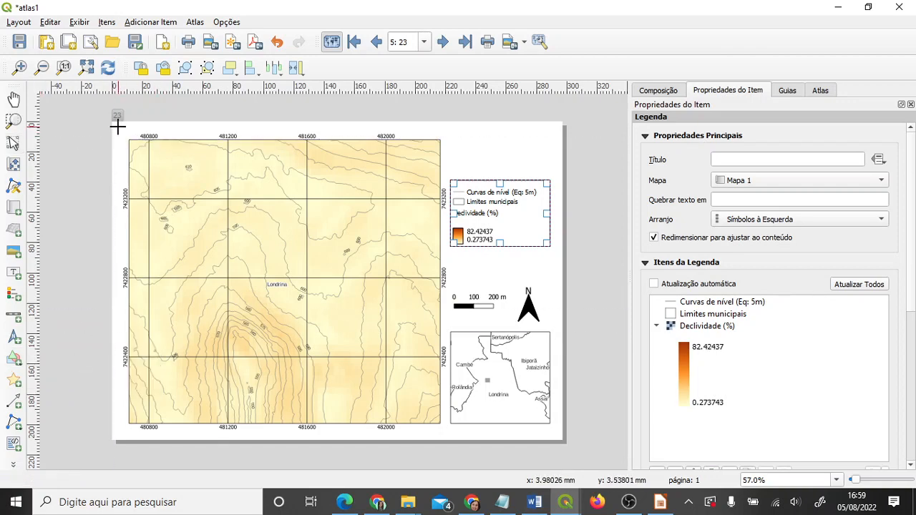
left_click_drag(117, 127, 555, 433)
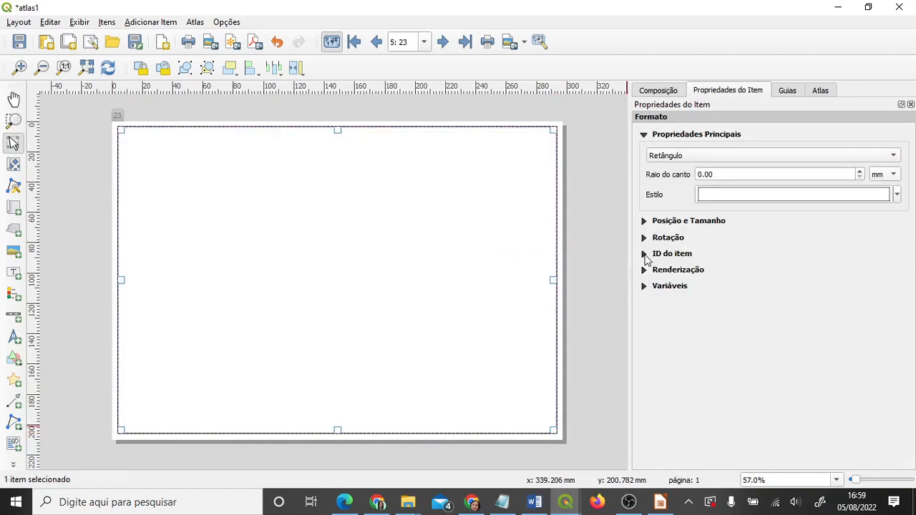
Set the page border rectangle's simple fill style to Sem pincel and save the project.
left_click(897, 194)
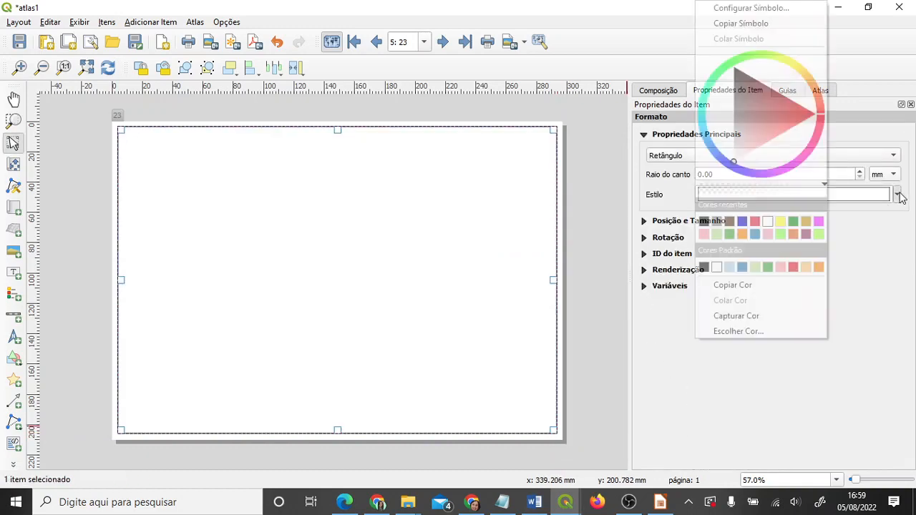
left_click(785, 7)
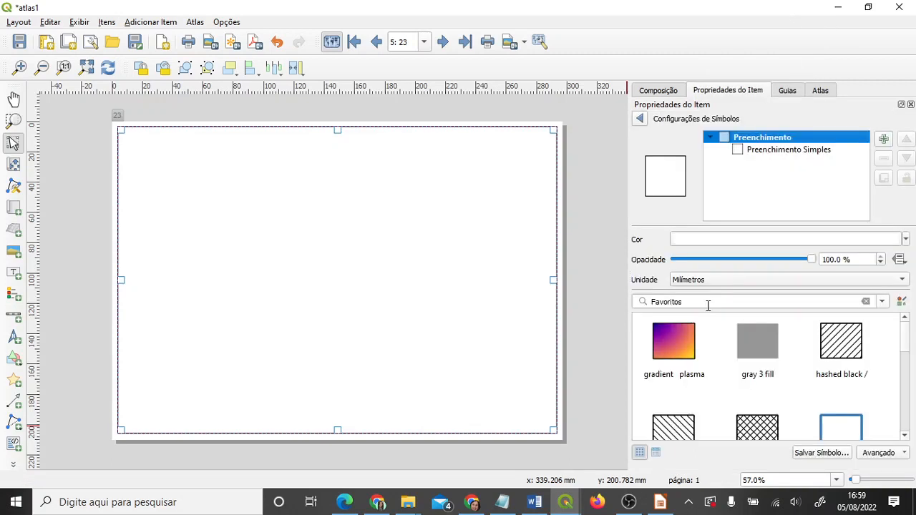
left_click(770, 152)
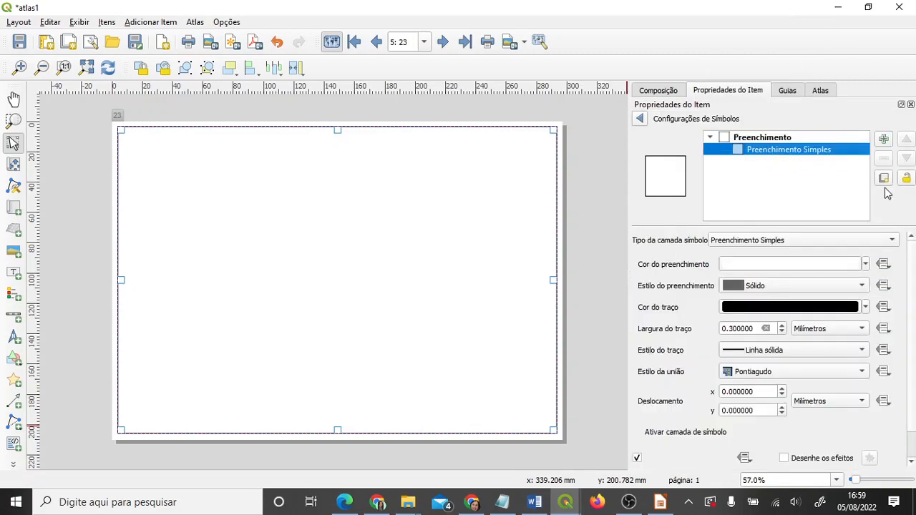
left_click(808, 284)
left_click(807, 301)
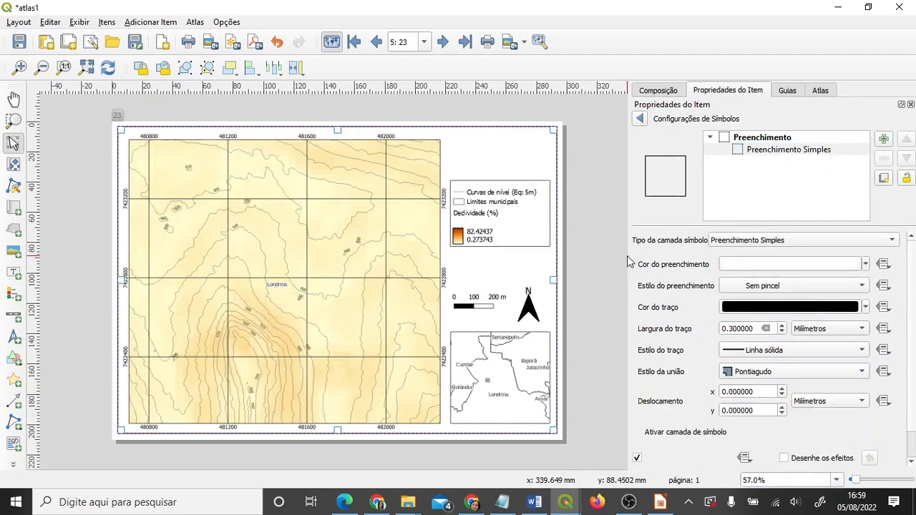
left_click(639, 119)
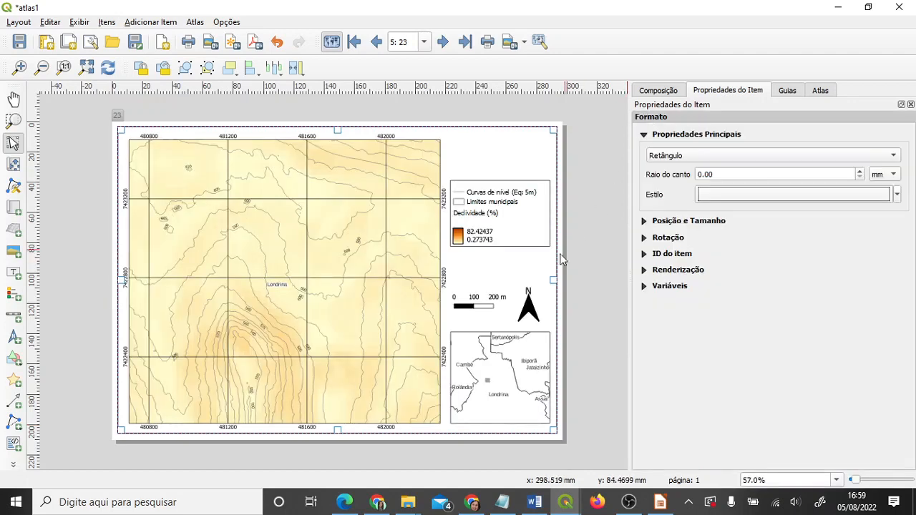
left_click(580, 314)
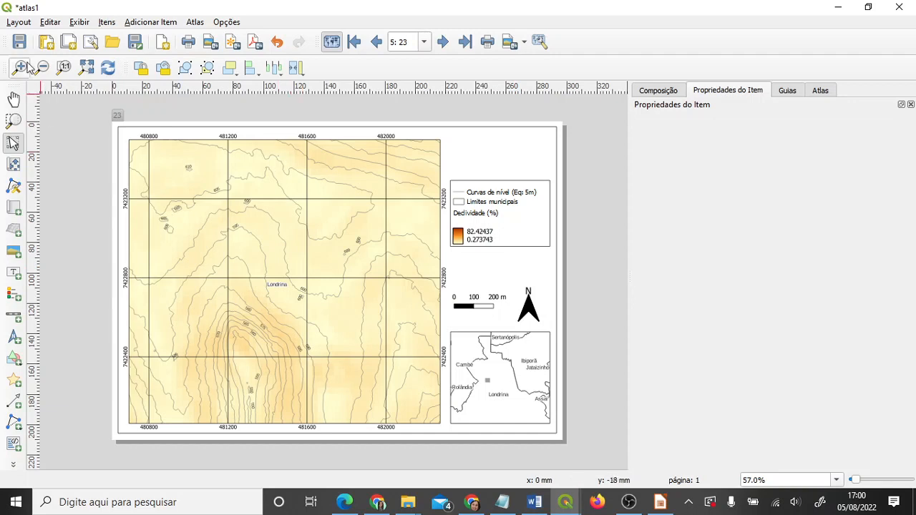
left_click(19, 41)
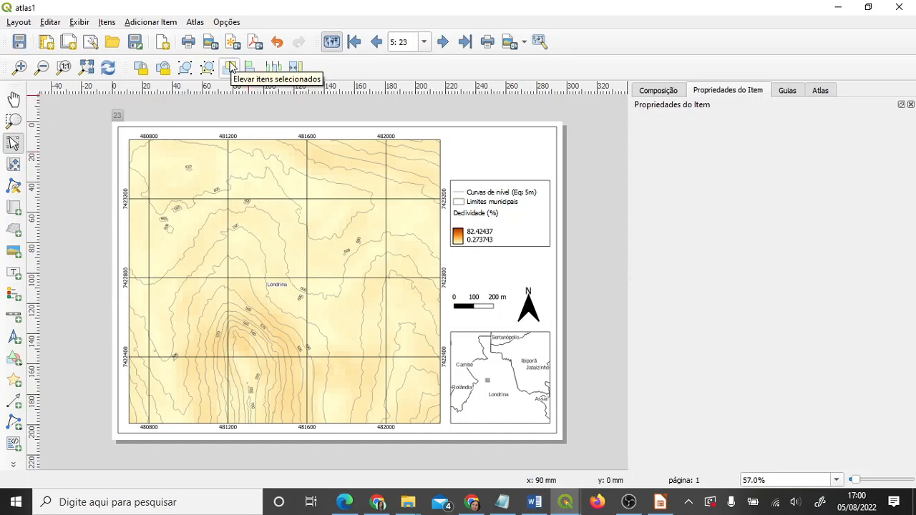
Export the whole atlas to a single PDF named atlas1.pdf in the atlas folder, keeping the default export options.
left_click(525, 44)
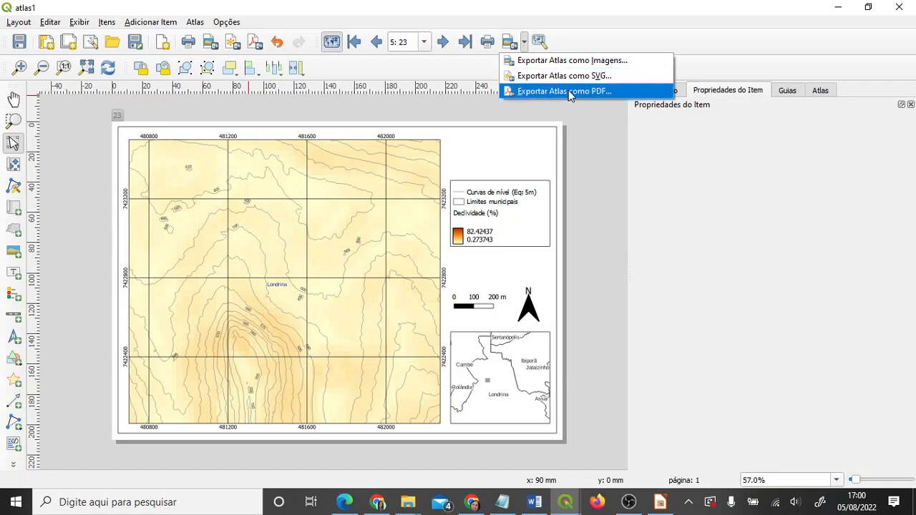
left_click(674, 97)
left_click(675, 96)
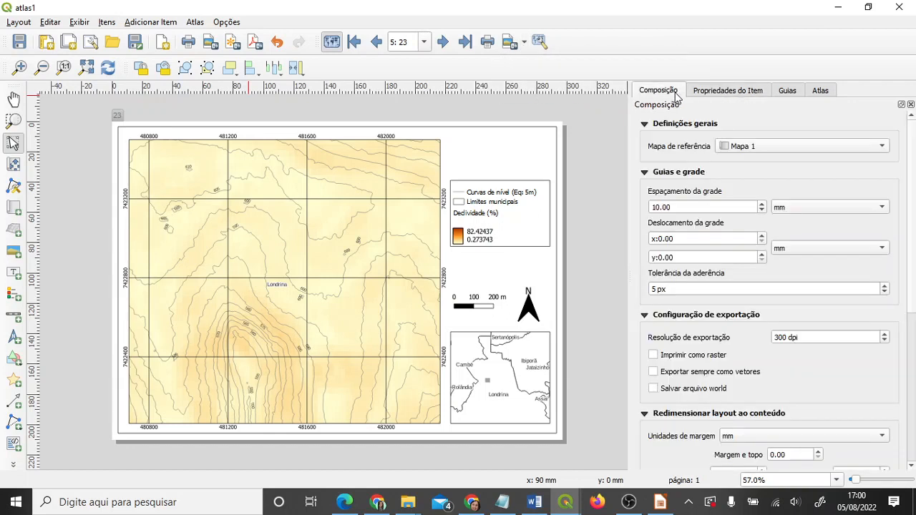
left_click(816, 93)
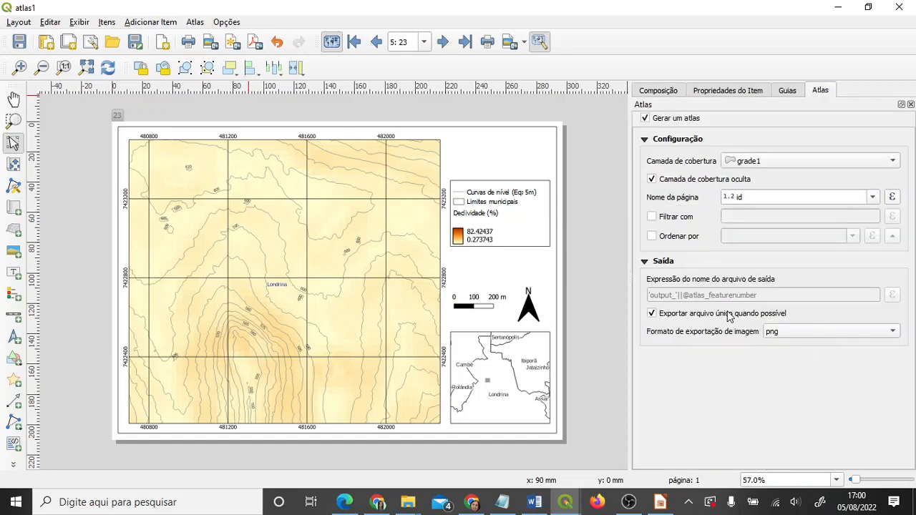
left_click(524, 42)
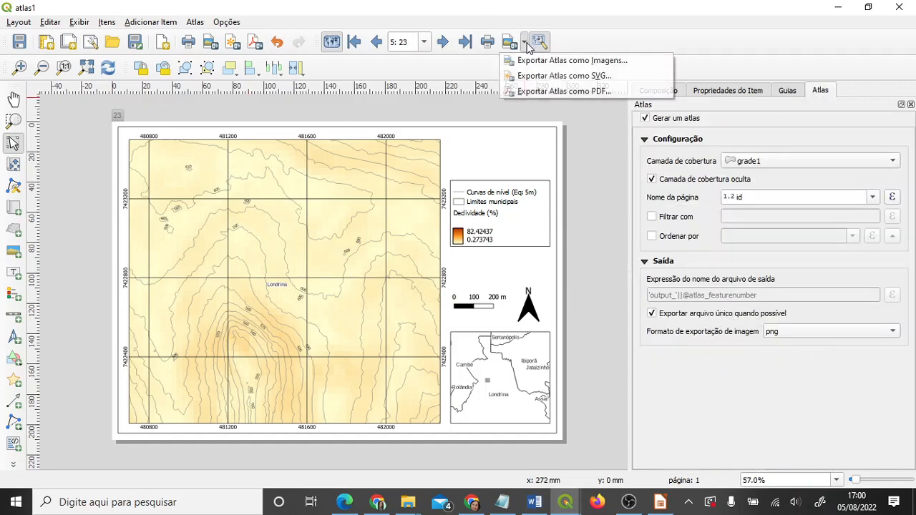
left_click(541, 91)
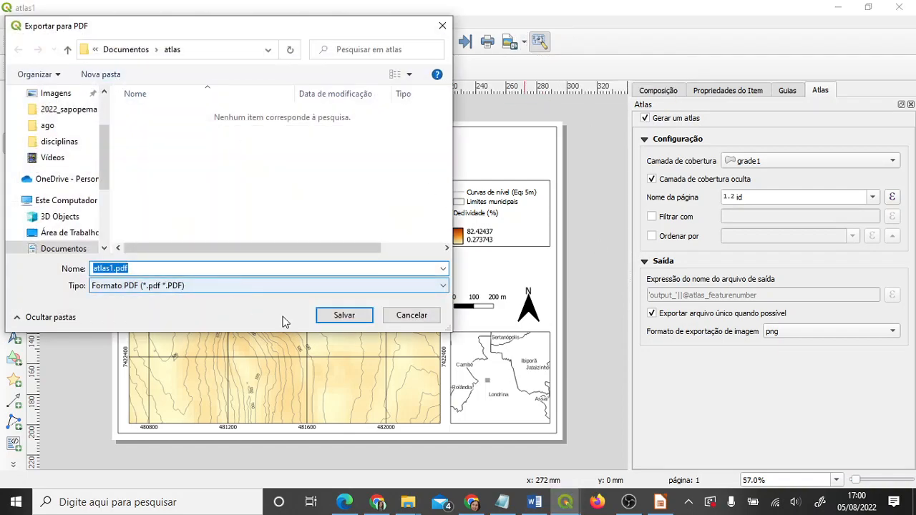
left_click(340, 319)
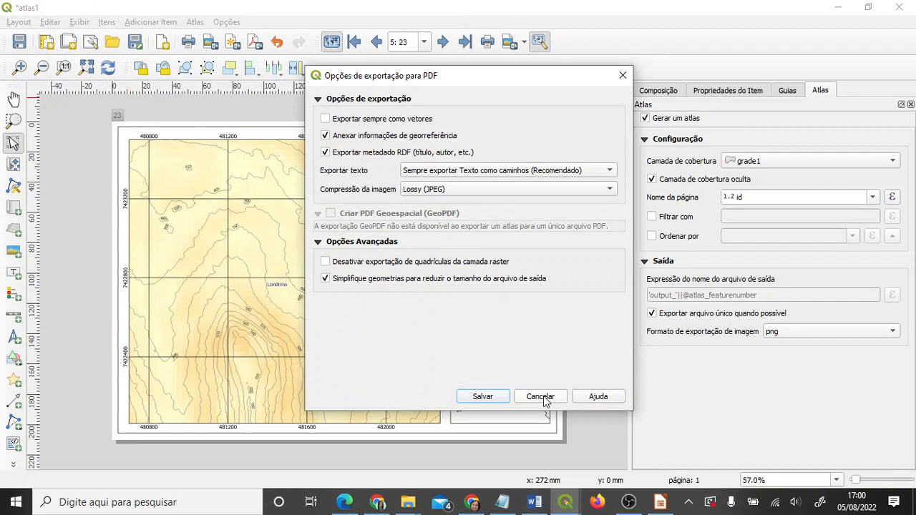
left_click(484, 398)
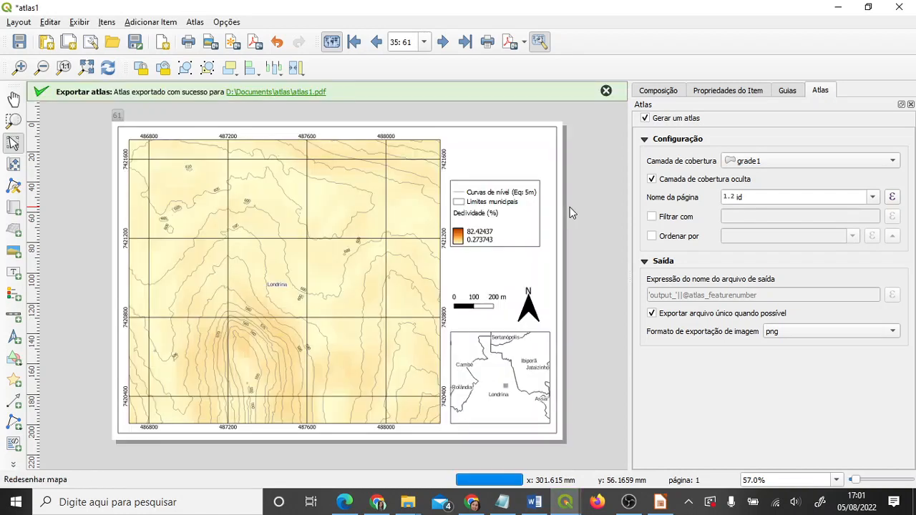
Open the exported atlas1.pdf from its folder in Microsoft Edge and fit the whole page in the view.
left_click(299, 98)
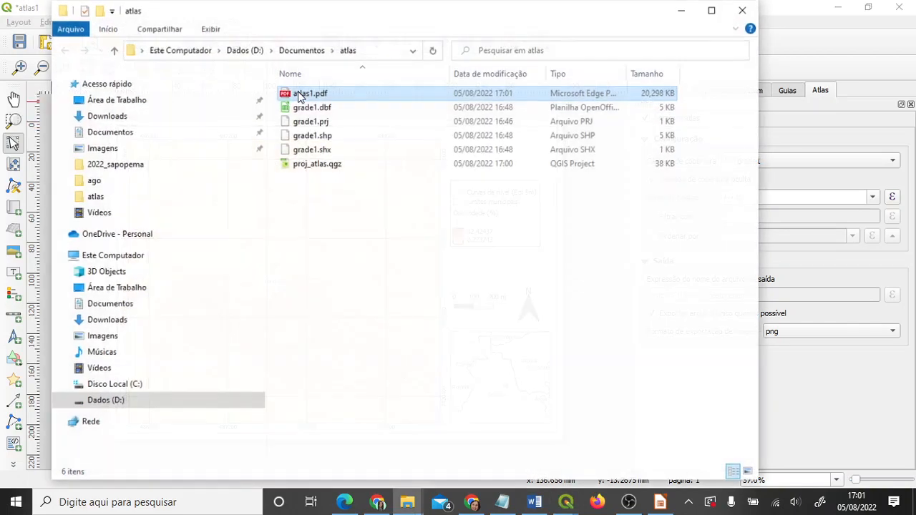
double_click(321, 94)
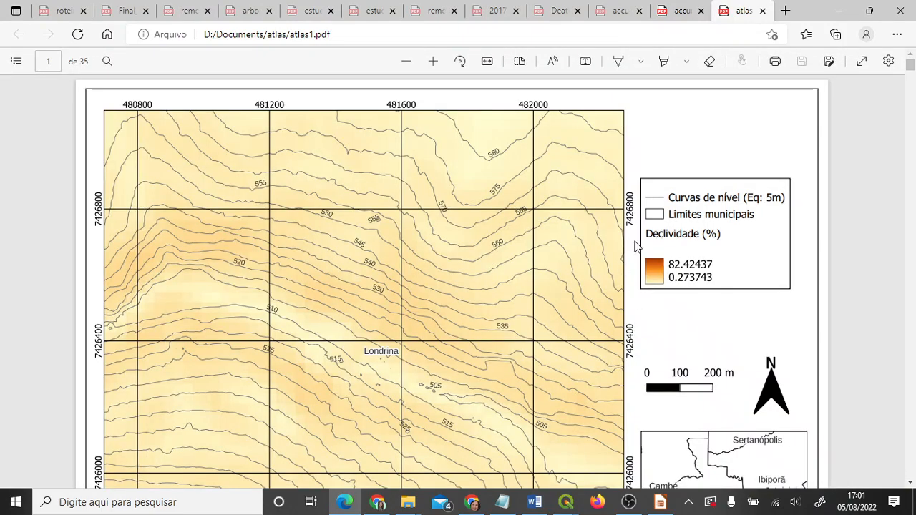
left_click(487, 61)
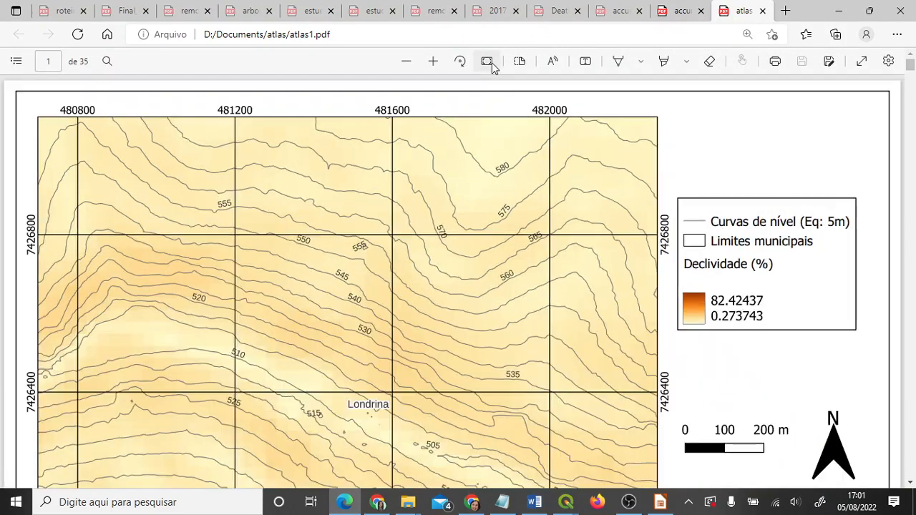
left_click(488, 62)
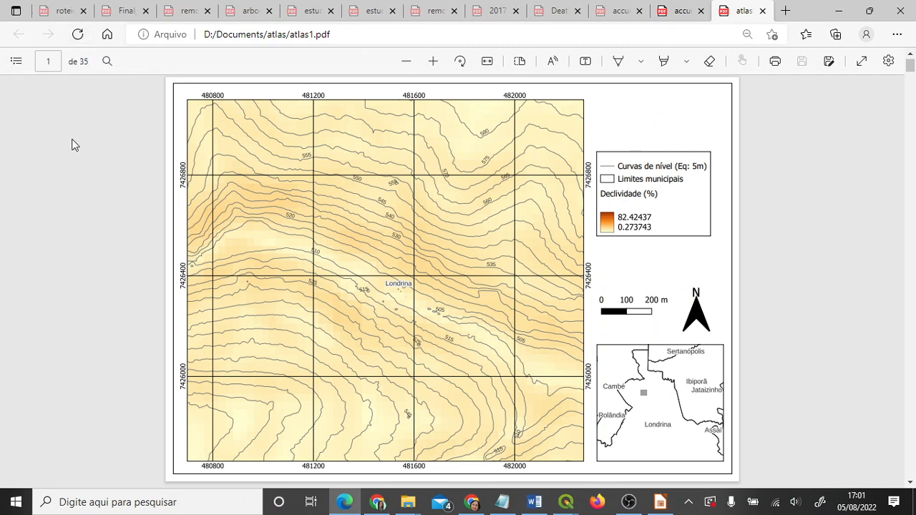
Page through the first five sheets of the exported PDF to check the map, grid coordinates and overview inset.
key("Right")
key("Left")
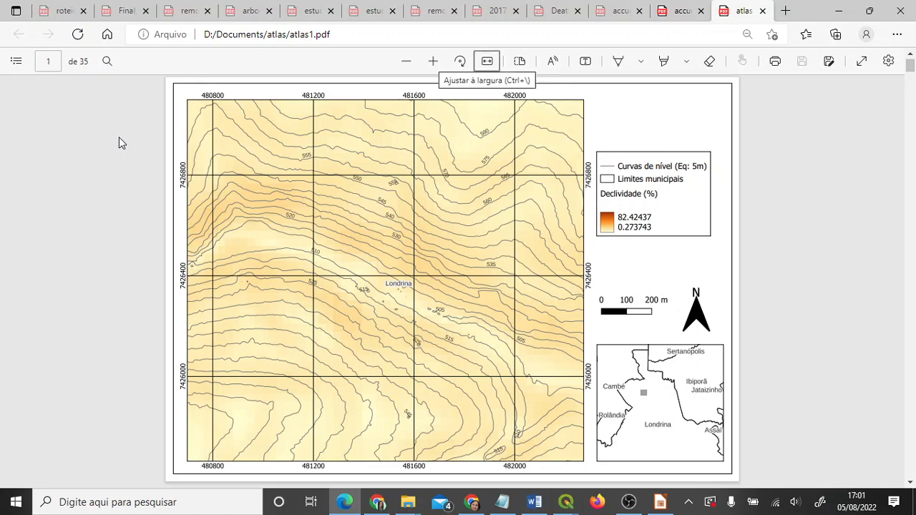
key("Page_Down")
key("Page_Down")
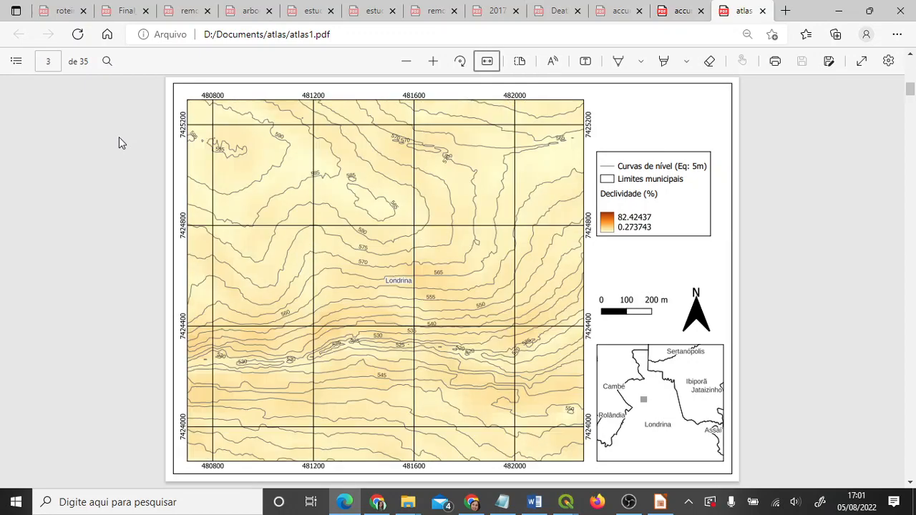
key("Page_Down")
key("Page_Down")
key("Page_Down")
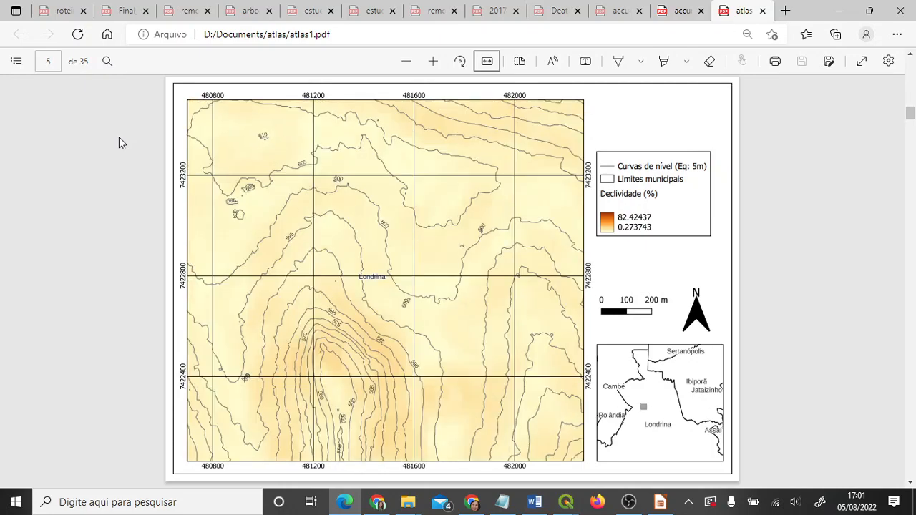
Continue through the exported atlas PDF from sheet 6 to sheet 19, comparing contours, slope shading and the overview inset's position.
key("Page_Down")
key("Page_Down")
key("Page_Down")
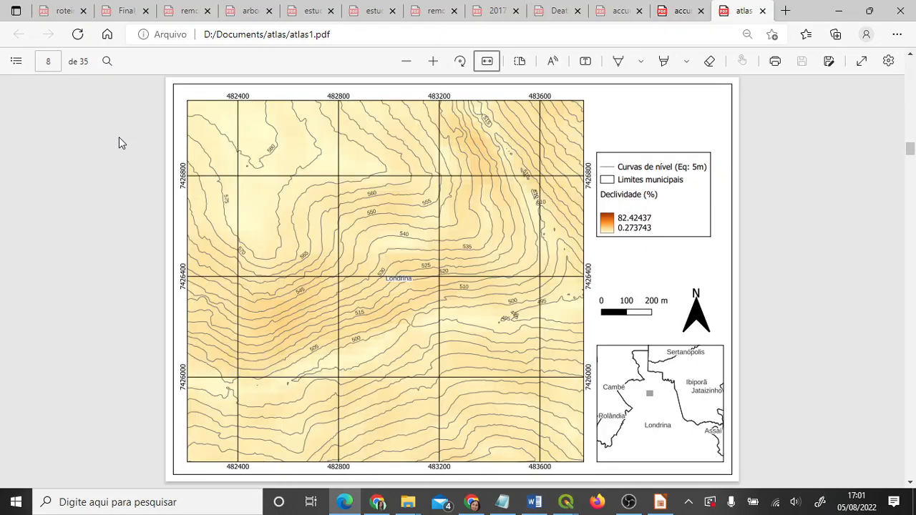
key("Page_Down")
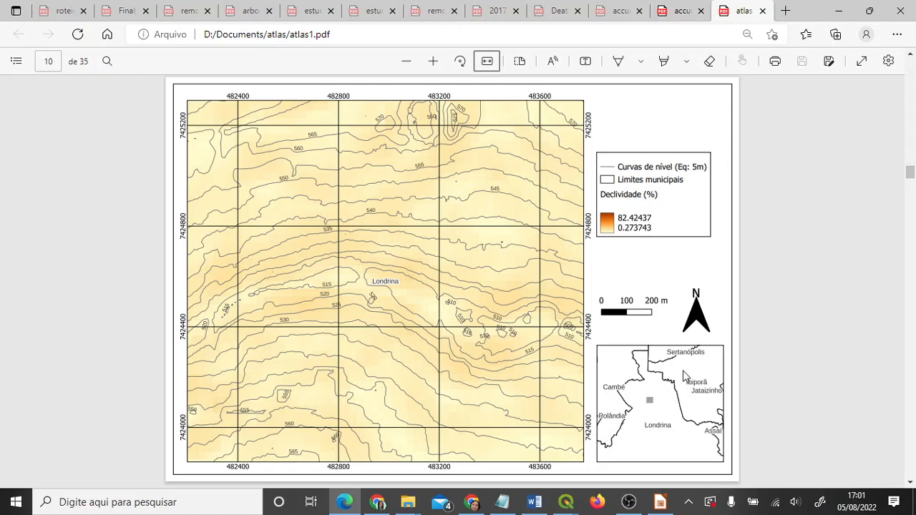
scroll(683, 375, "down", 5)
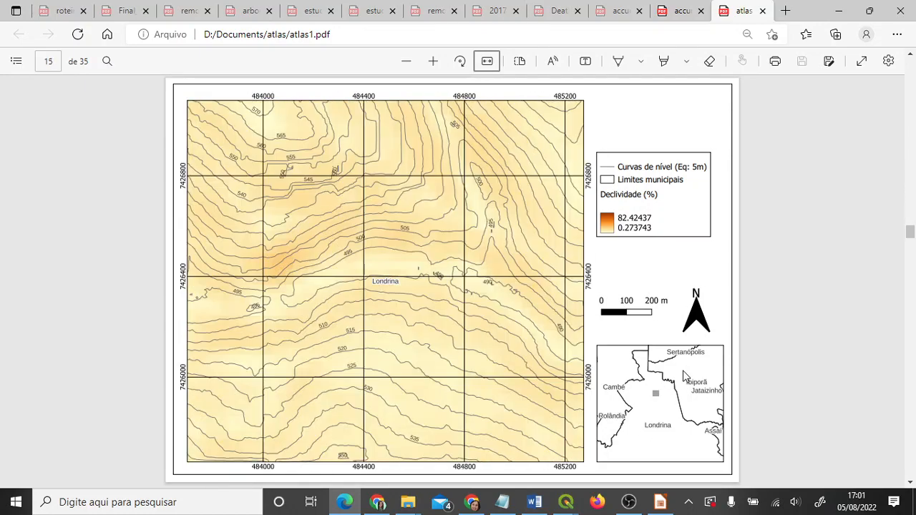
scroll(683, 375, "down", 3)
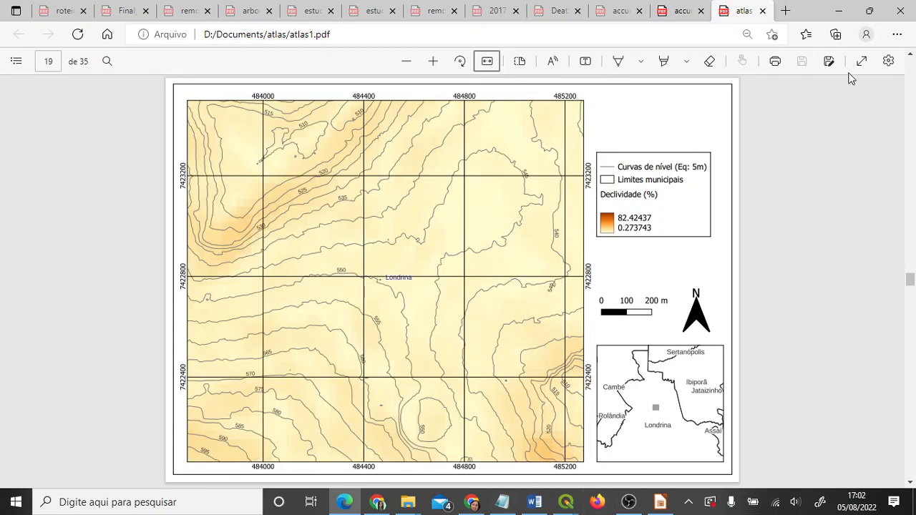
Minimize the PDF viewer, switch to the capas_cartografia.odp presentation in LibreOffice Impress and show its closing slide.
left_click(838, 11)
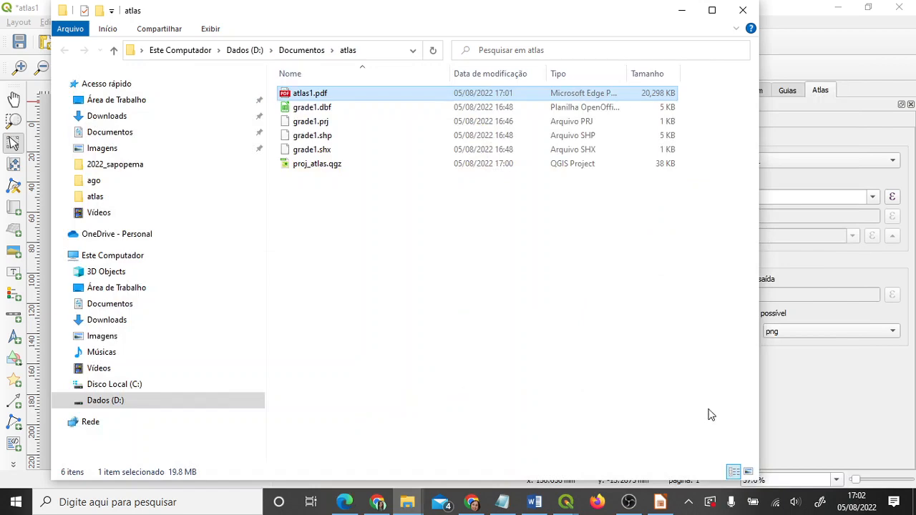
left_click(661, 502)
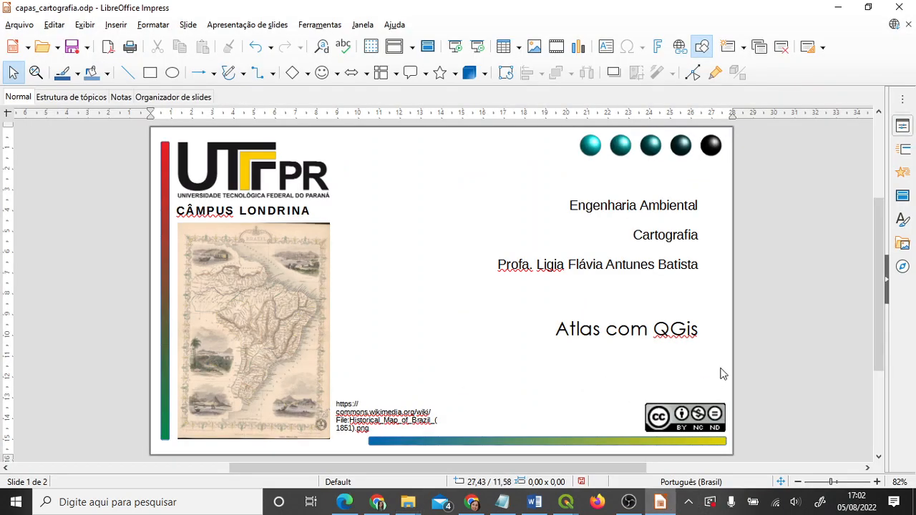
scroll(722, 372, "down", 1)
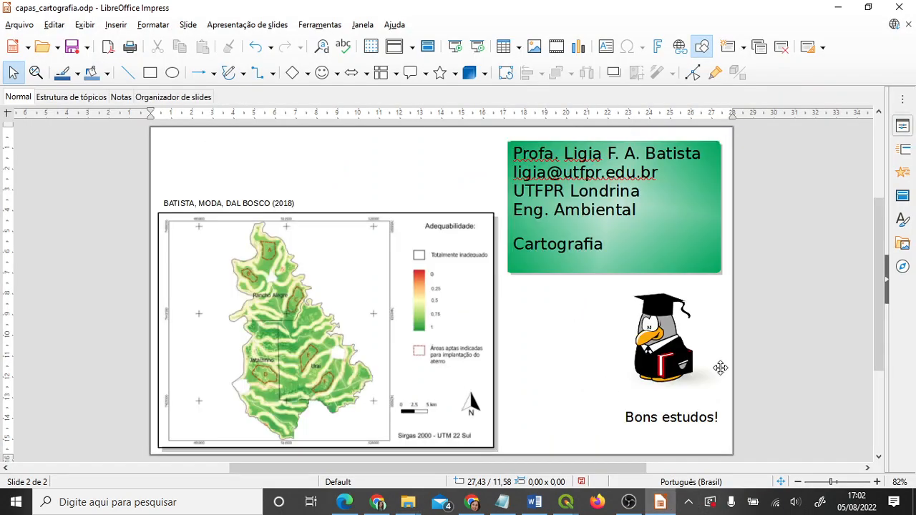